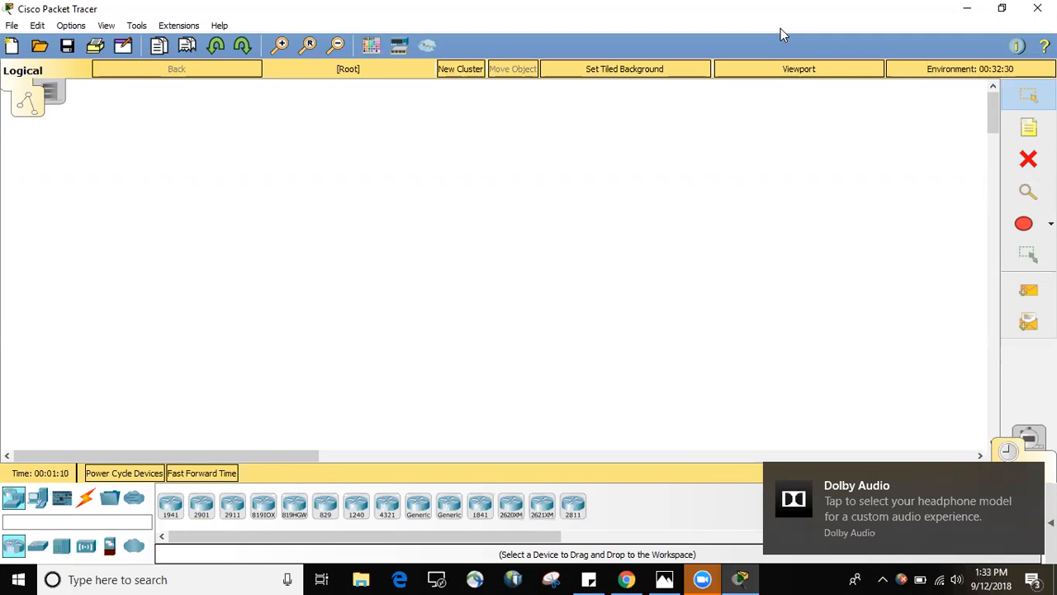
{"action": "left_click", "coordinate": [955, 579]}
{"action": "left_click", "coordinate": [947, 546]}
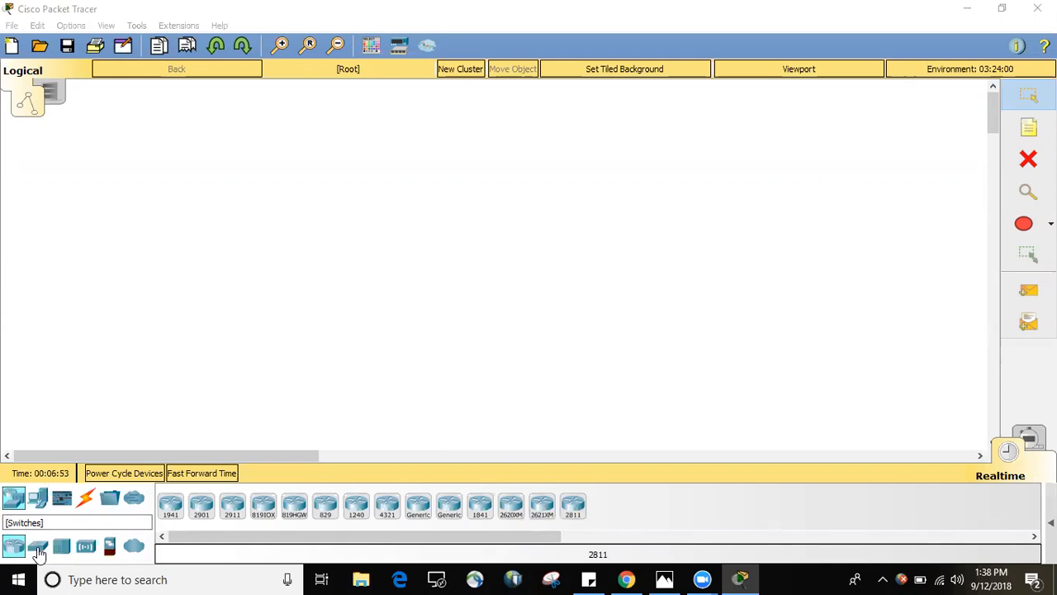
Place two 2811 routers side by side in the upper part of the workspace, with wide space between them.
{"action": "left_click", "coordinate": [38, 551]}
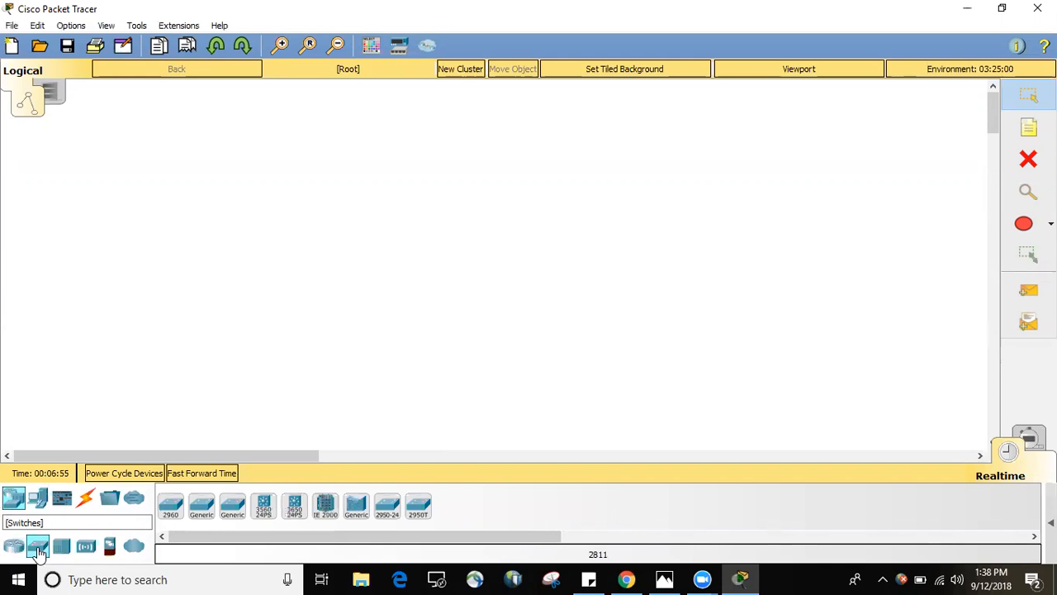
{"action": "left_click", "coordinate": [14, 546]}
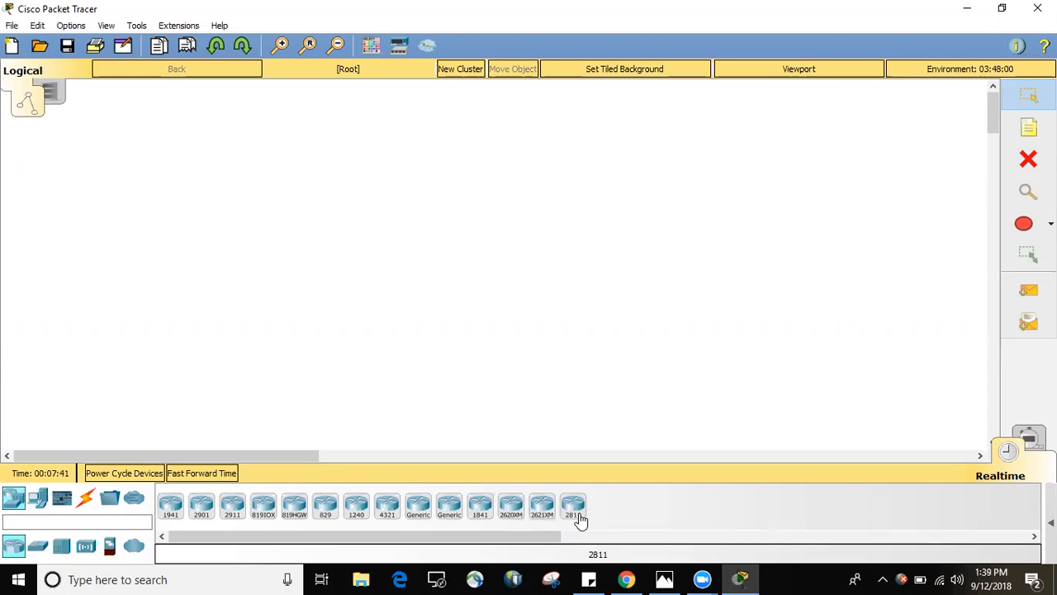
{"action": "left_click_drag", "start_coordinate": [578, 507], "coordinate": [220, 168]}
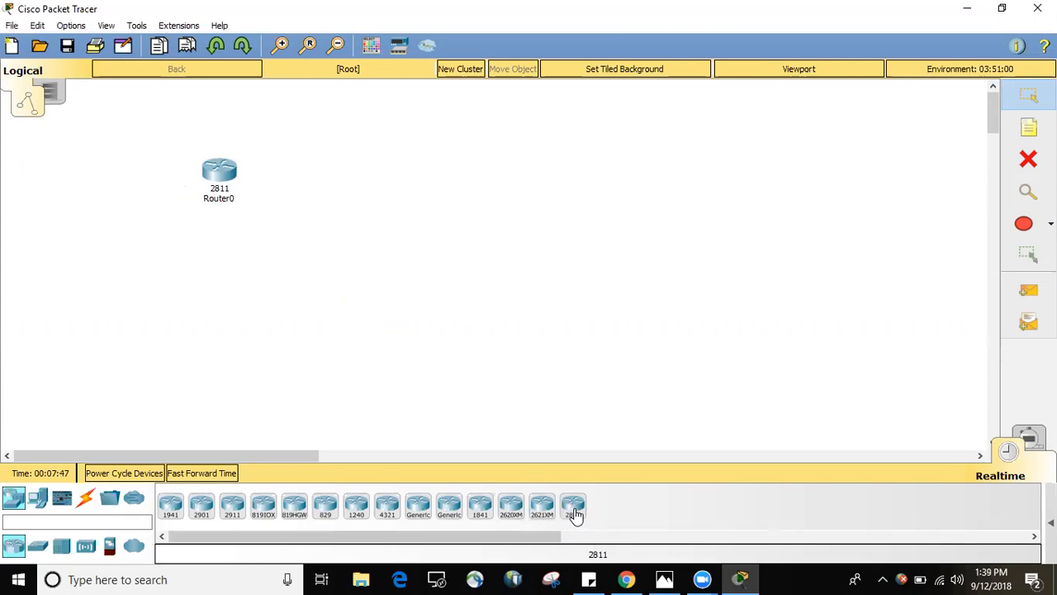
{"action": "left_click_drag", "start_coordinate": [576, 514], "coordinate": [655, 173]}
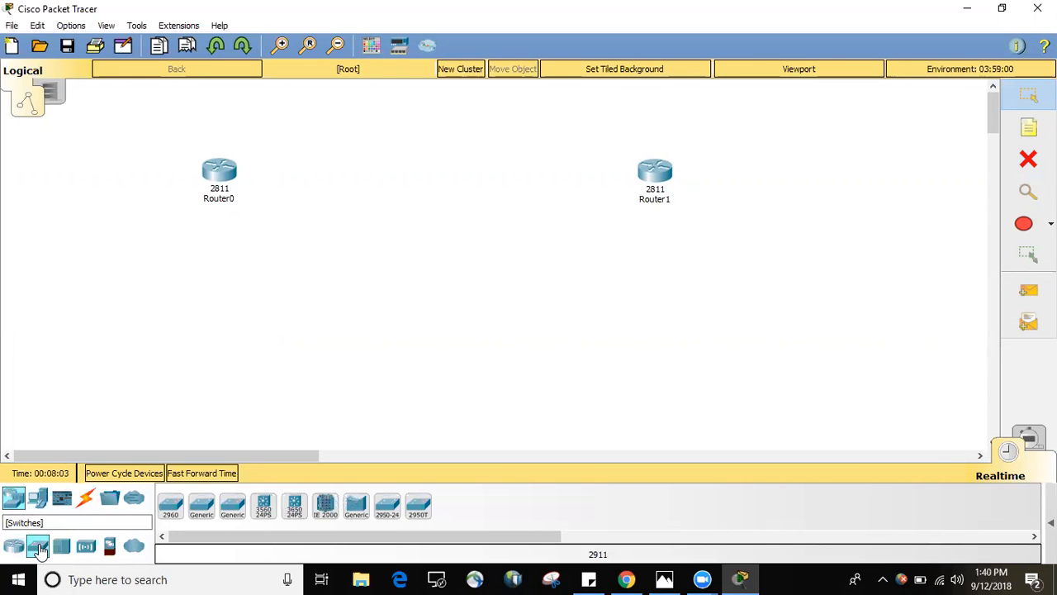
Place two 2950-24 switches in the workspace, one below each router.
{"action": "left_click", "coordinate": [38, 548]}
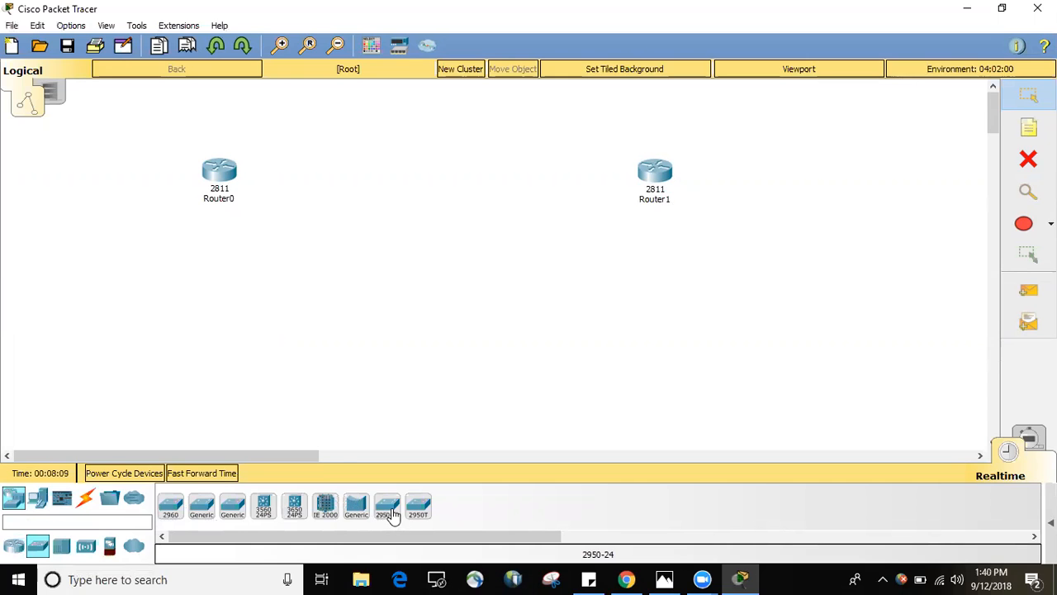
{"action": "left_click_drag", "start_coordinate": [392, 512], "coordinate": [222, 257]}
{"action": "left_click_drag", "start_coordinate": [385, 515], "coordinate": [661, 268]}
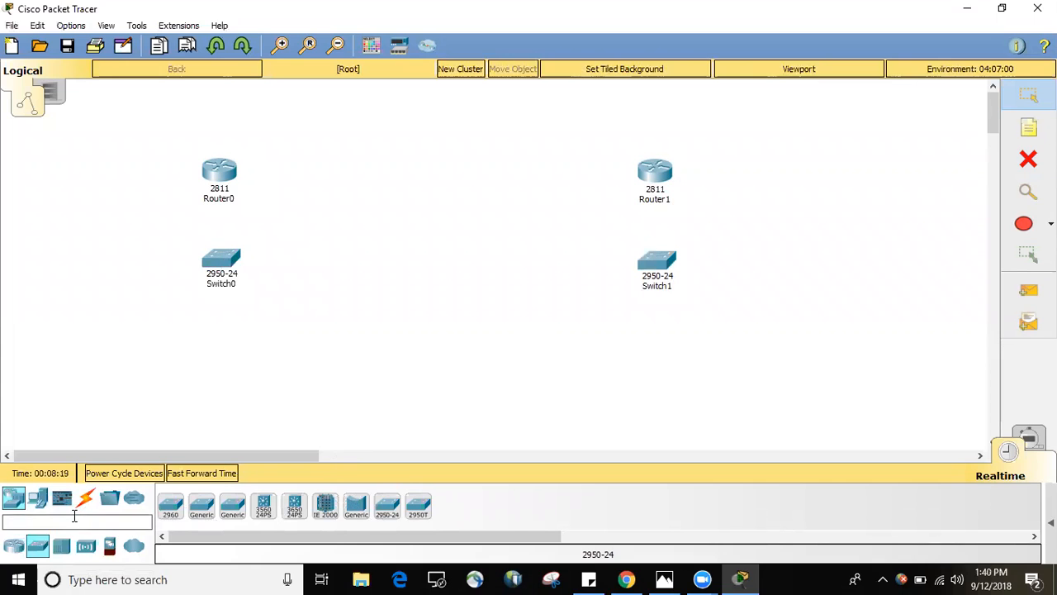
Place six generic PCs in a row, three below Switch0 and three below Switch1.
{"action": "left_click", "coordinate": [36, 499]}
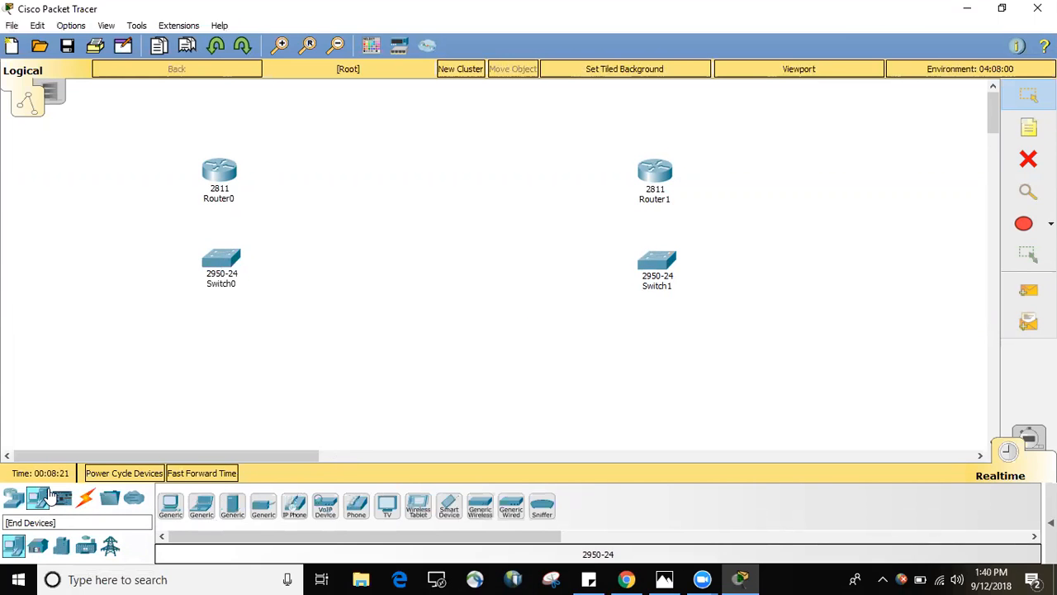
{"action": "left_click_drag", "start_coordinate": [171, 505], "coordinate": [155, 425]}
{"action": "left_click_drag", "start_coordinate": [170, 505], "coordinate": [223, 420]}
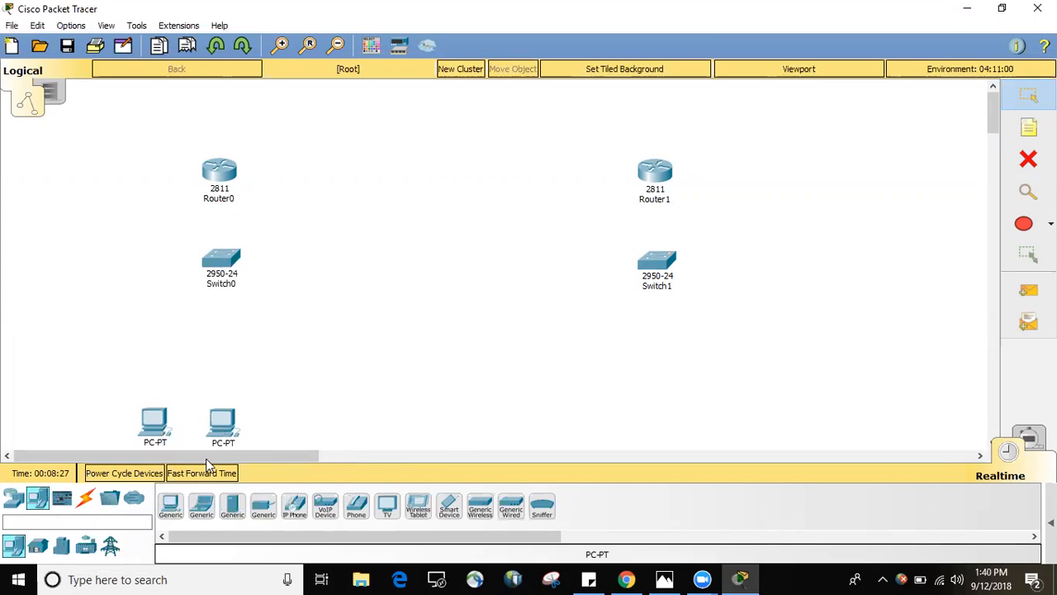
{"action": "left_click_drag", "start_coordinate": [170, 505], "coordinate": [279, 425]}
{"action": "left_click_drag", "start_coordinate": [173, 509], "coordinate": [581, 422]}
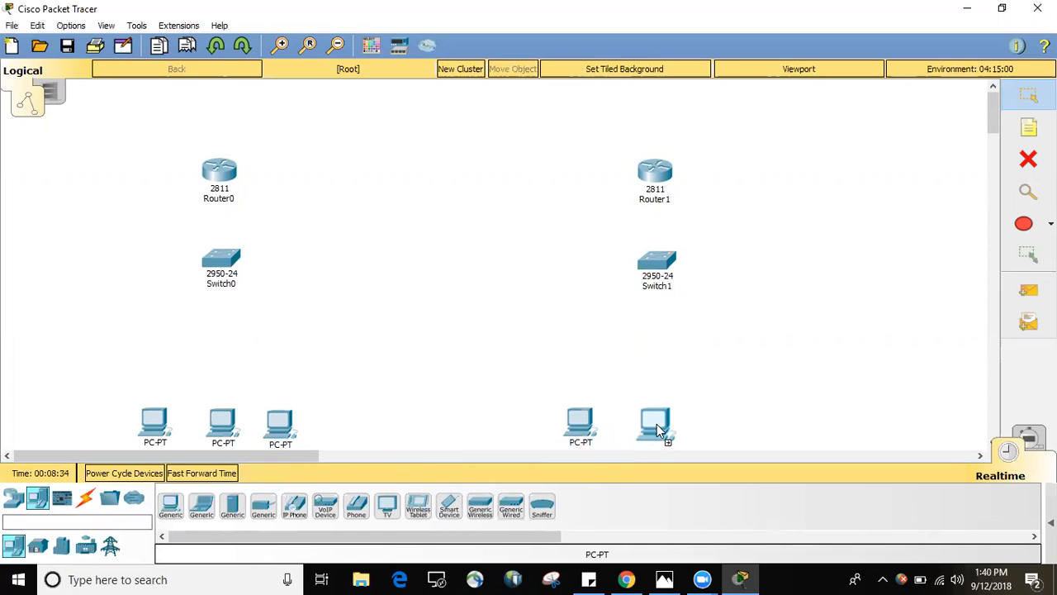
{"action": "left_click", "coordinate": [662, 421]}
{"action": "left_click", "coordinate": [740, 431]}
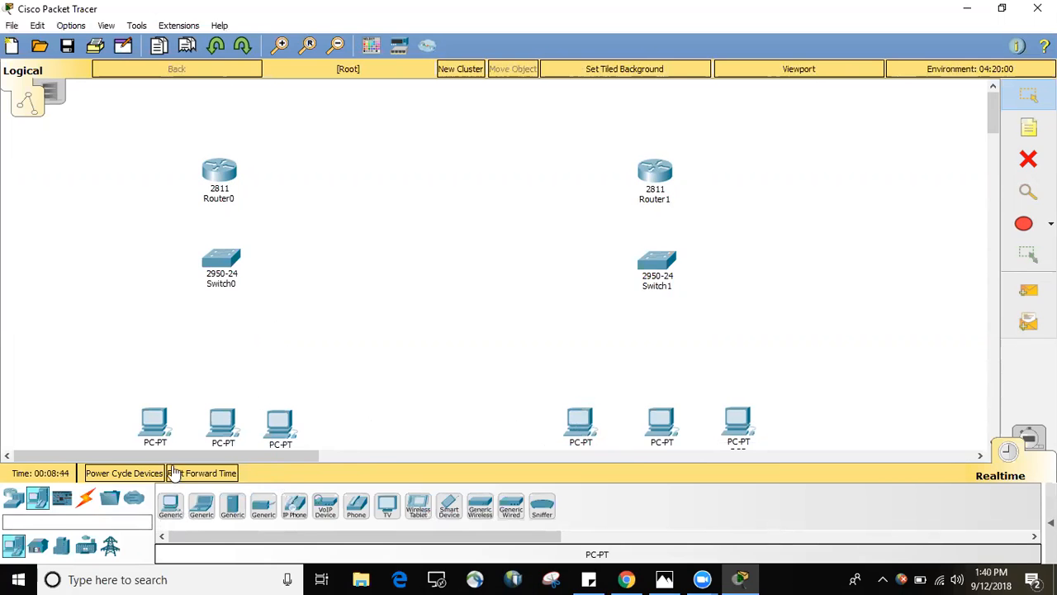
Power off Router0 and install WIC-1T, WIC-2T and HWIC-1GE-SFP modules in its empty slots.
{"action": "left_click", "coordinate": [86, 501]}
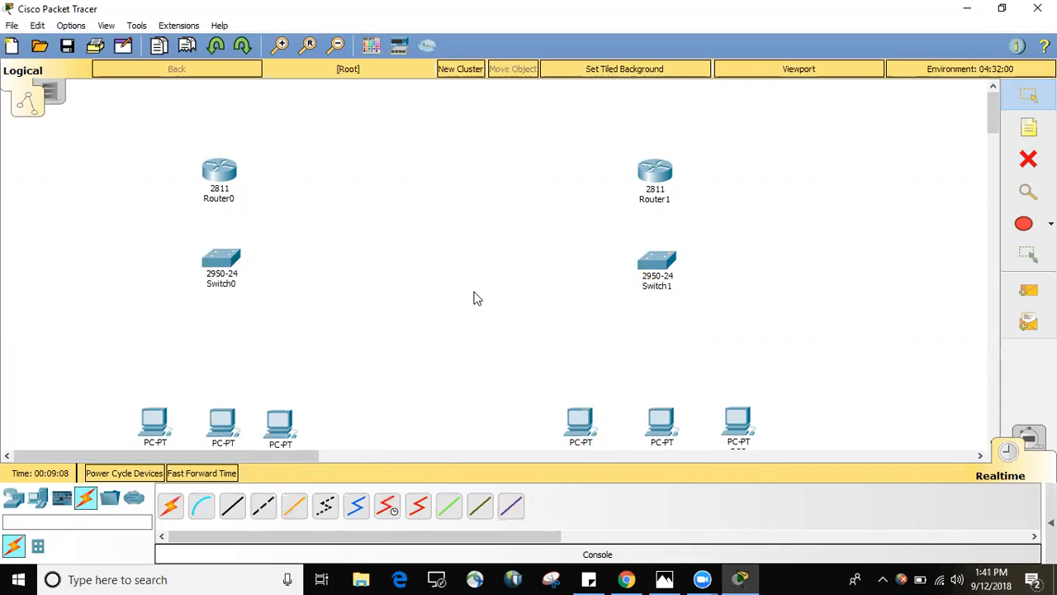
{"action": "left_click", "coordinate": [220, 171]}
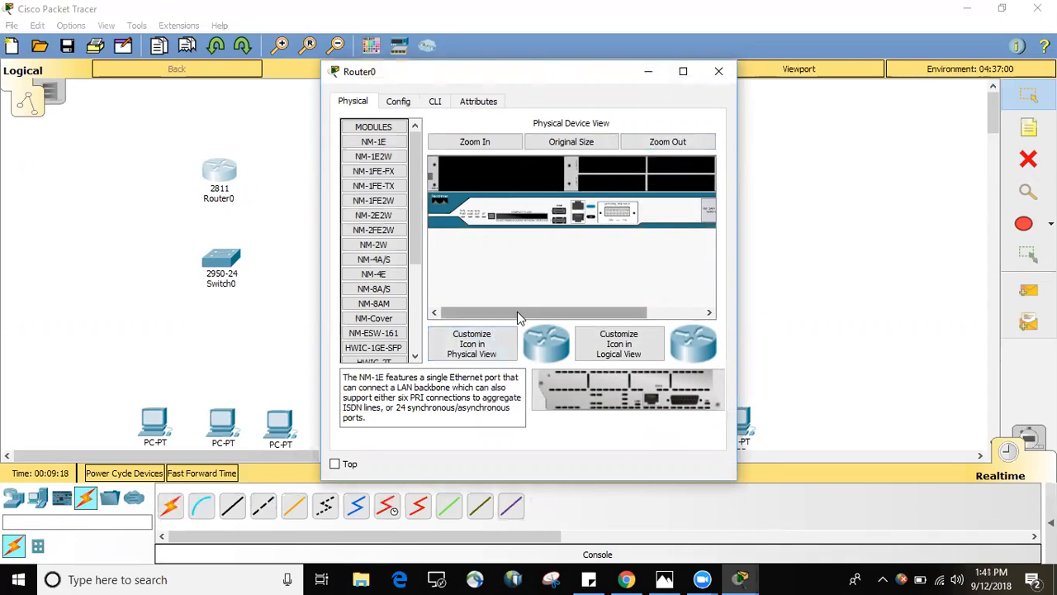
{"action": "left_click_drag", "start_coordinate": [517, 312], "coordinate": [625, 317]}
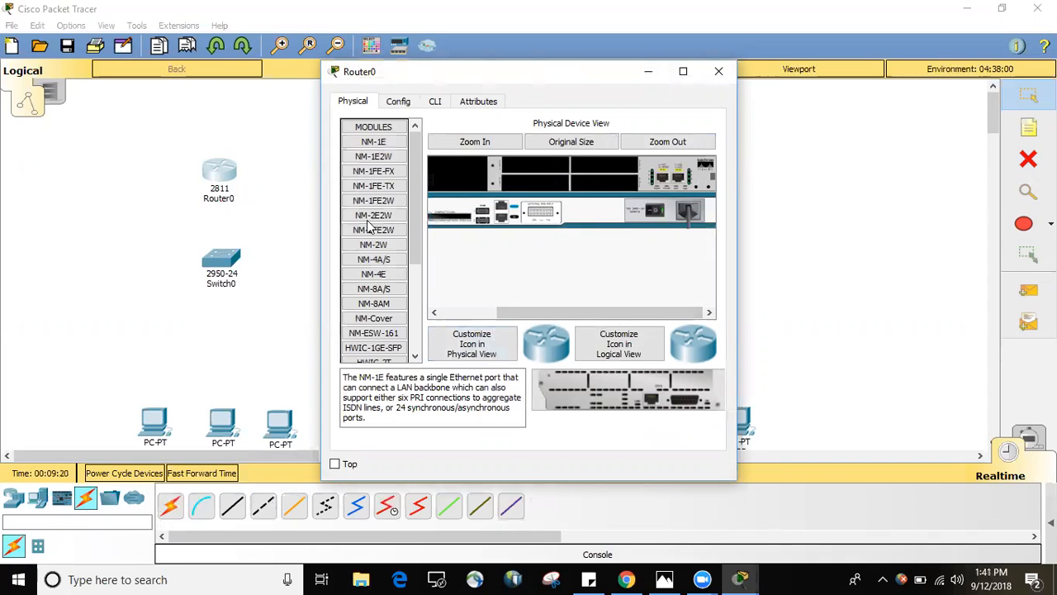
{"action": "left_click_drag", "start_coordinate": [418, 178], "coordinate": [403, 254]}
{"action": "left_click", "coordinate": [403, 254]}
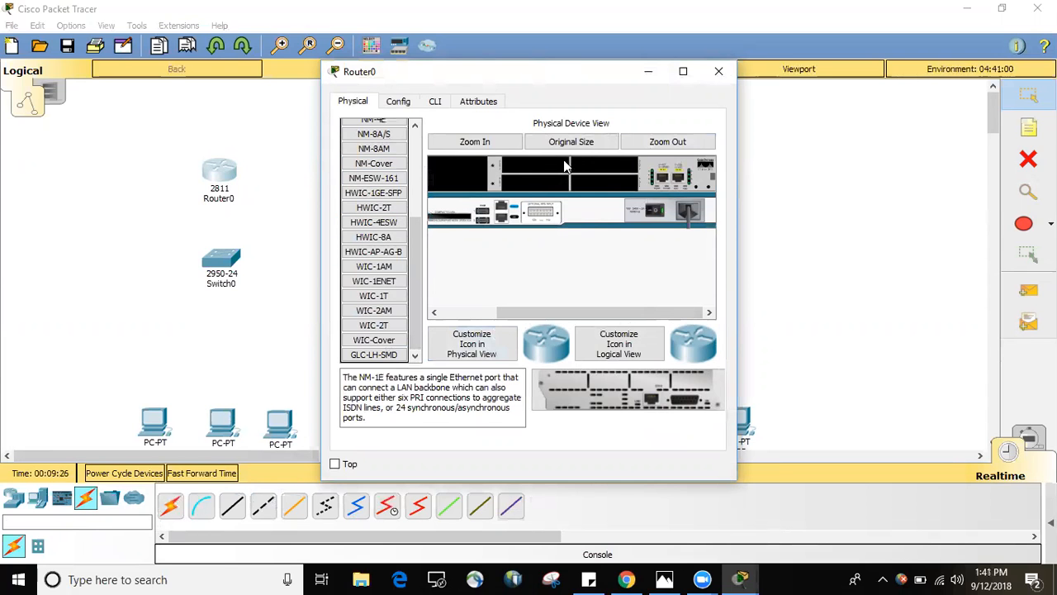
{"action": "mouse_move", "coordinate": [412, 269]}
{"action": "left_mouse_down"}
{"action": "mouse_move", "coordinate": [417, 188]}
{"action": "mouse_move", "coordinate": [419, 282]}
{"action": "left_mouse_up"}
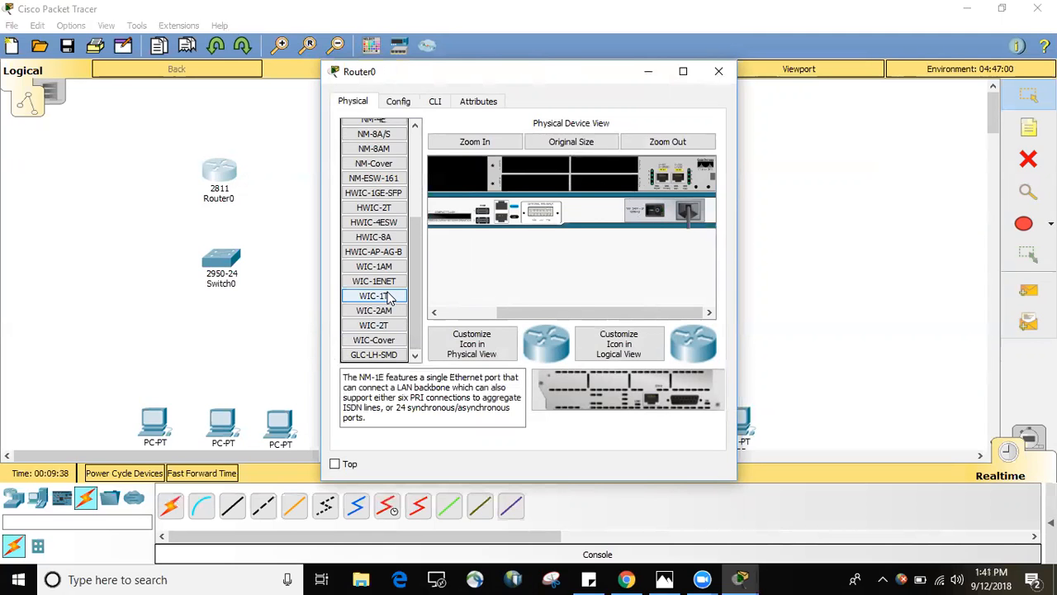
{"action": "left_click_drag", "start_coordinate": [390, 297], "coordinate": [596, 188]}
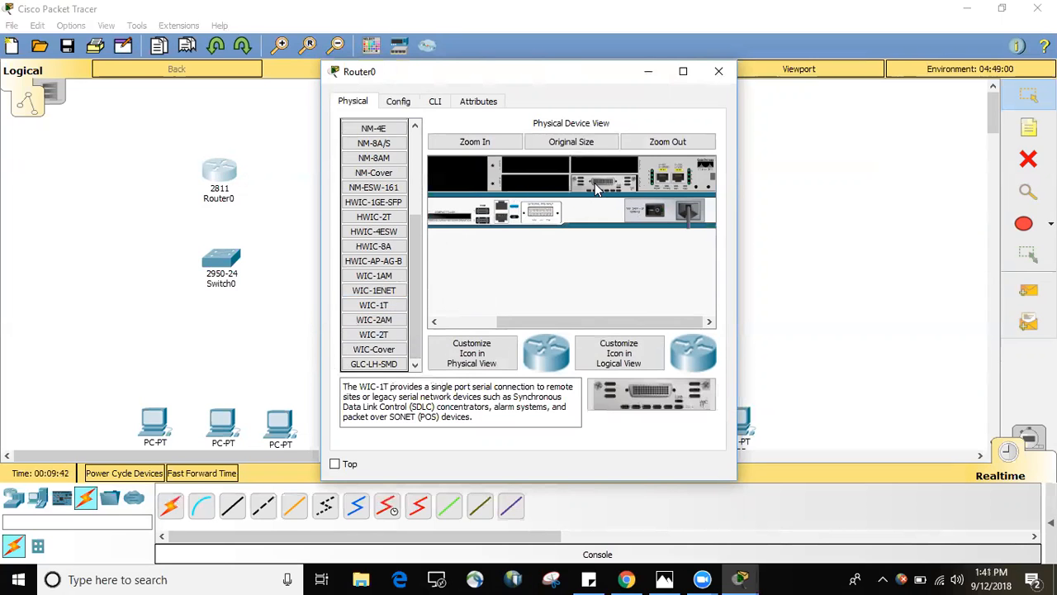
{"action": "left_click_drag", "start_coordinate": [367, 337], "coordinate": [600, 168]}
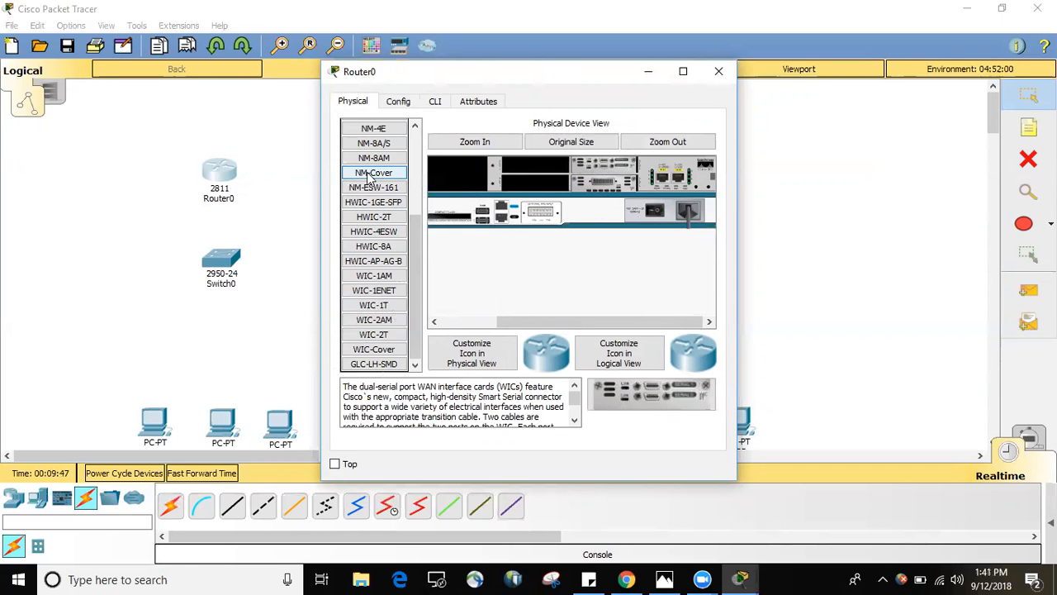
{"action": "left_click_drag", "start_coordinate": [370, 176], "coordinate": [527, 168]}
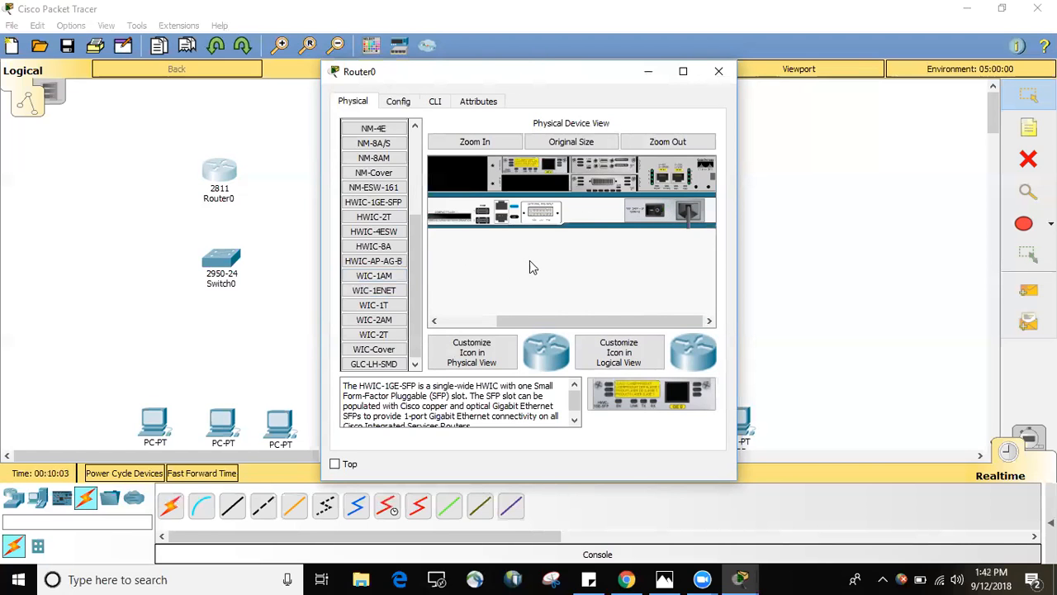
{"action": "left_click", "coordinate": [717, 74]}
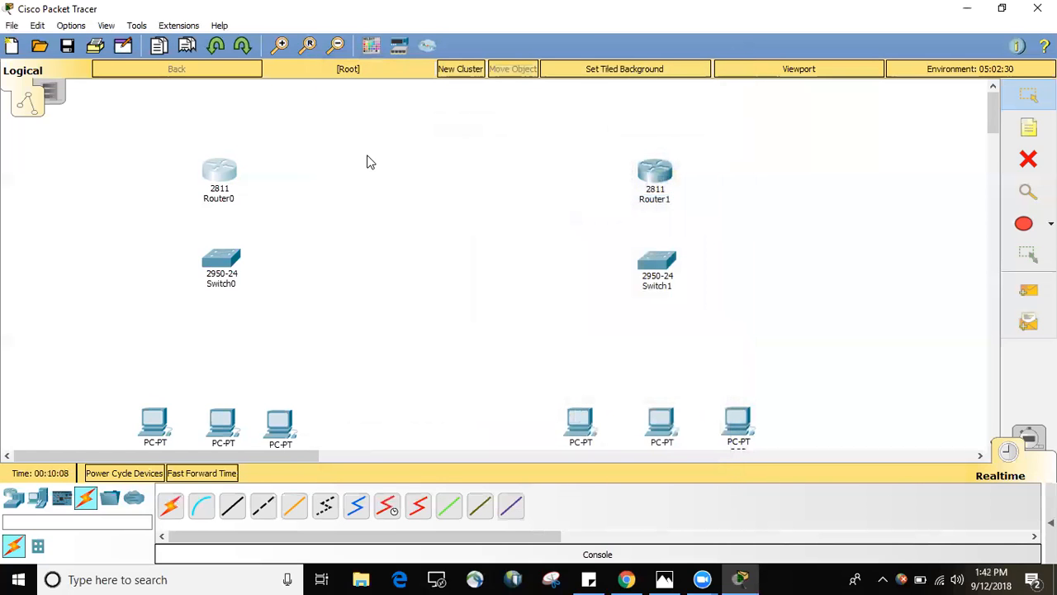
Power off Router1 and install a WIC-1T module and a WIC-2T module in its empty slots.
{"action": "left_click", "coordinate": [652, 173]}
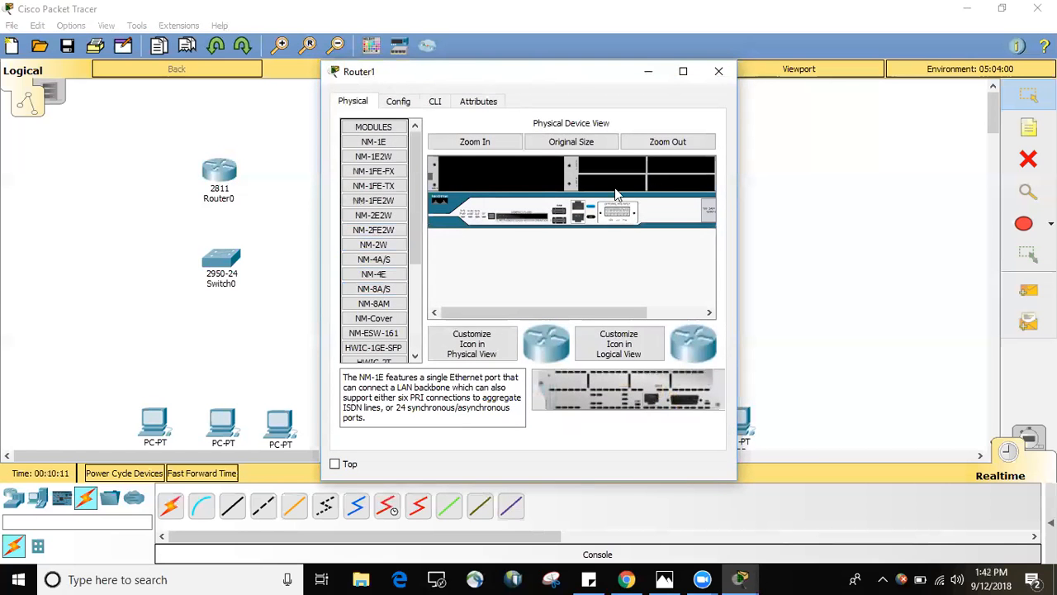
{"action": "left_click_drag", "start_coordinate": [587, 318], "coordinate": [699, 310]}
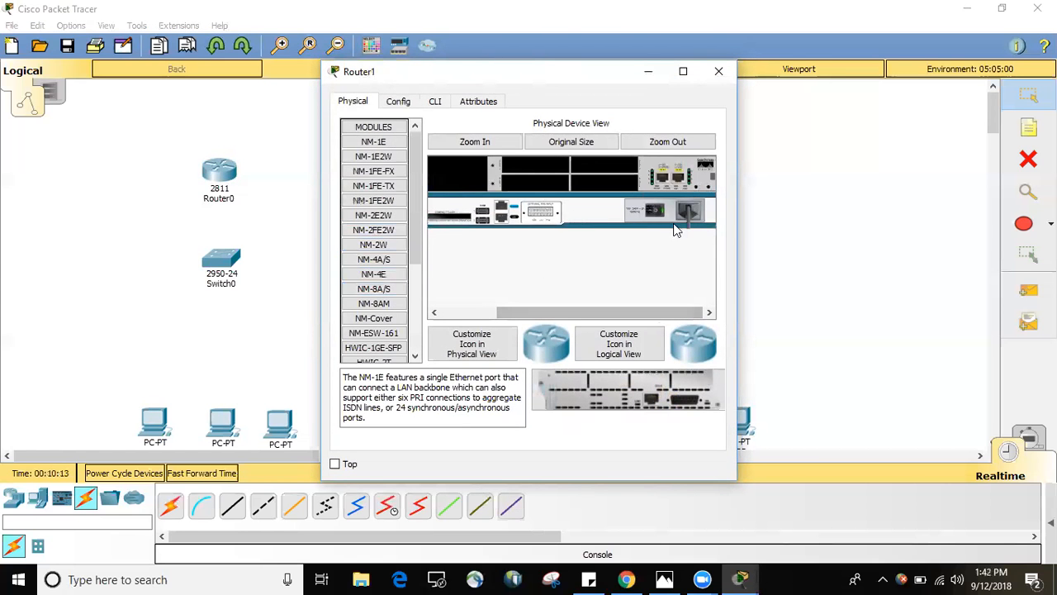
{"action": "left_click_drag", "start_coordinate": [415, 236], "coordinate": [411, 342]}
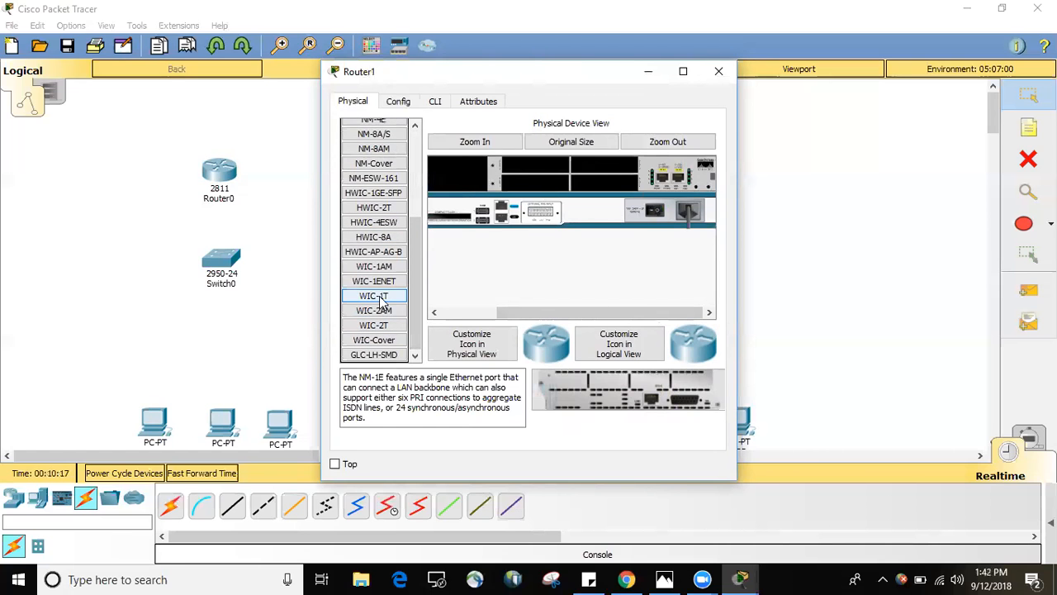
{"action": "left_click_drag", "start_coordinate": [381, 303], "coordinate": [607, 190]}
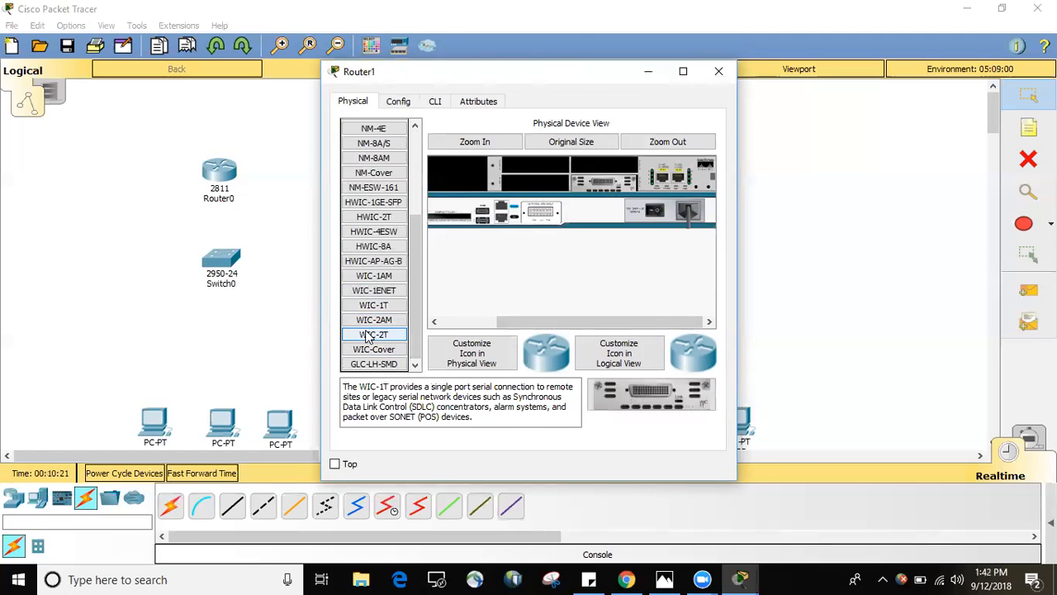
{"action": "left_click_drag", "start_coordinate": [369, 335], "coordinate": [517, 227]}
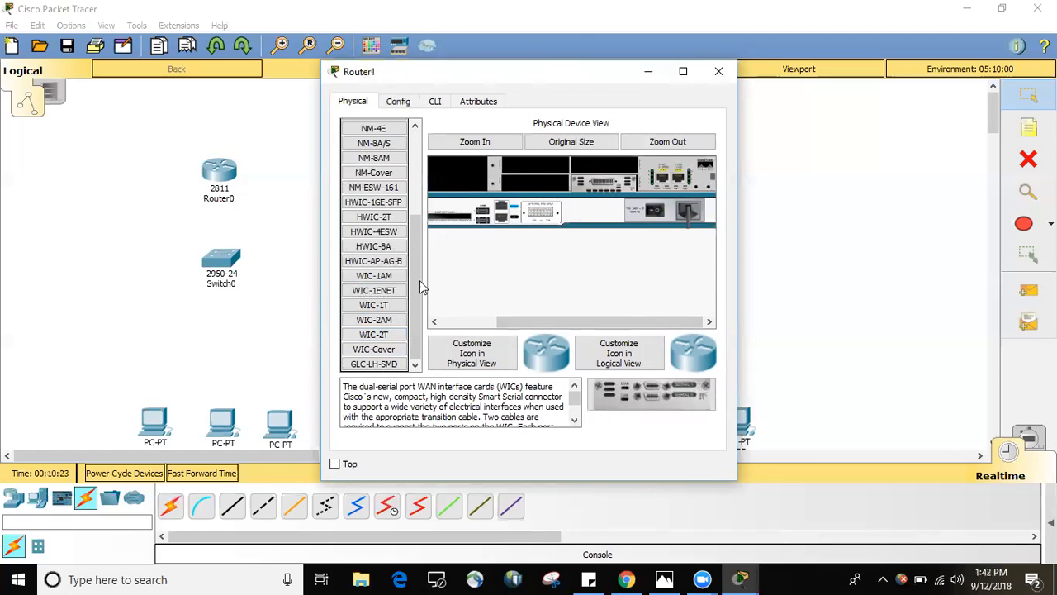
{"action": "left_click_drag", "start_coordinate": [369, 334], "coordinate": [600, 164]}
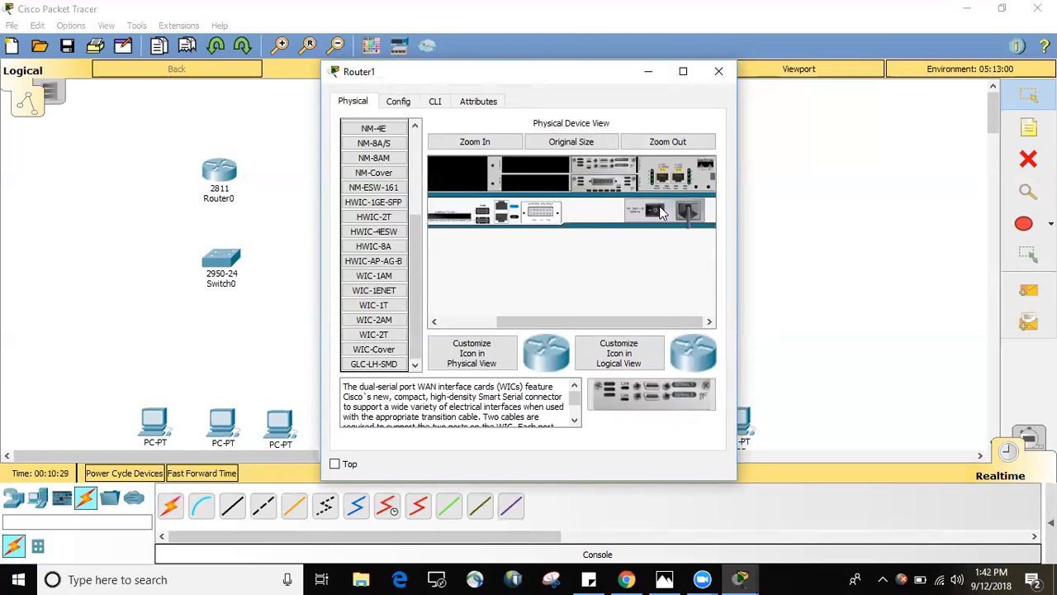
{"action": "left_click", "coordinate": [718, 71]}
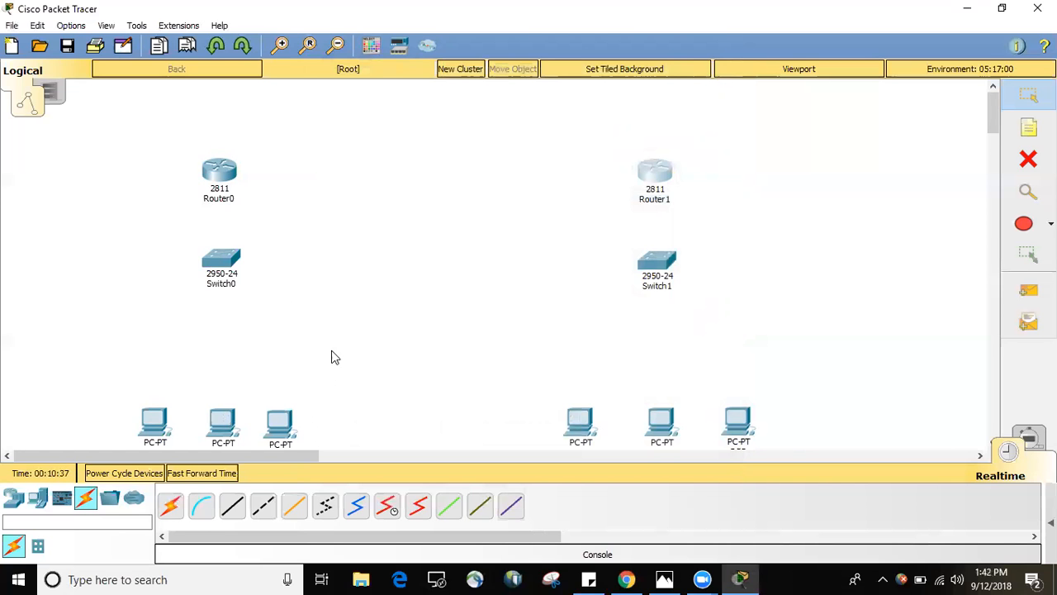
Examine the ports of Switch0 in its physical device view.
{"action": "left_click", "coordinate": [220, 262]}
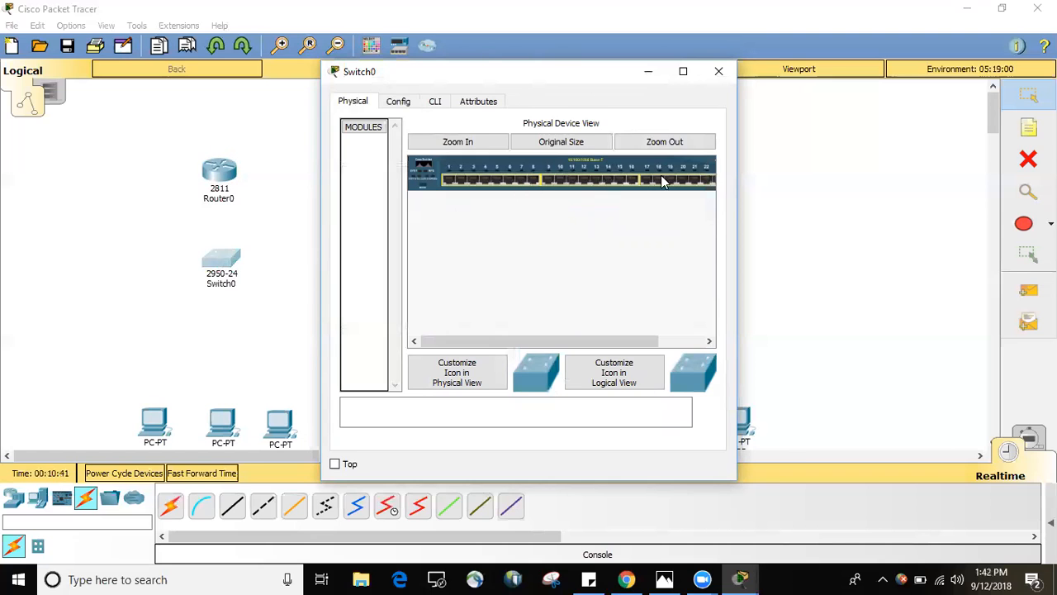
{"action": "left_click_drag", "start_coordinate": [485, 340], "coordinate": [439, 347]}
{"action": "left_click_drag", "start_coordinate": [504, 334], "coordinate": [586, 337]}
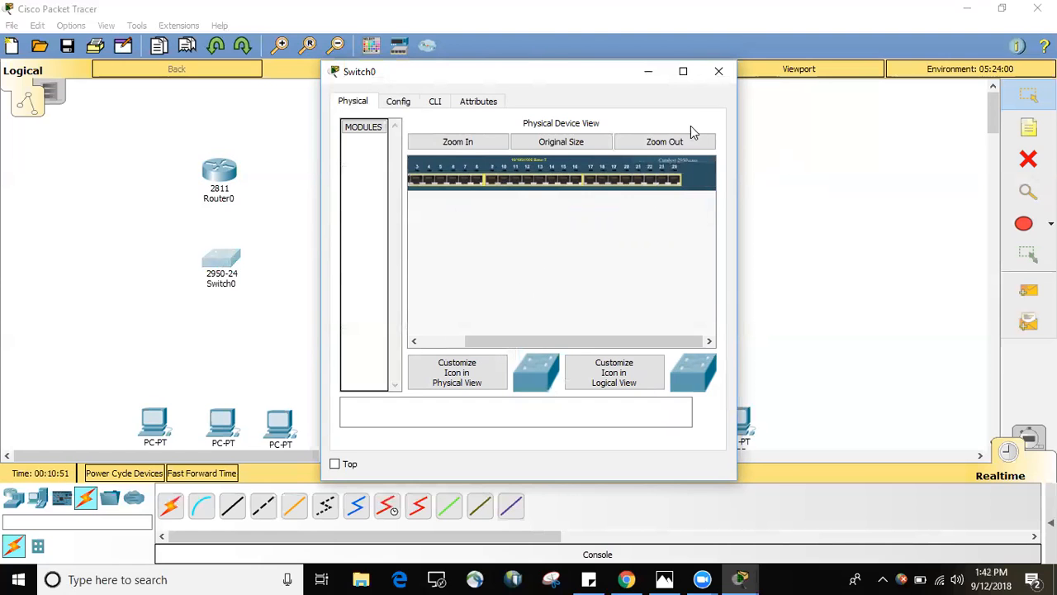
{"action": "left_click", "coordinate": [719, 72]}
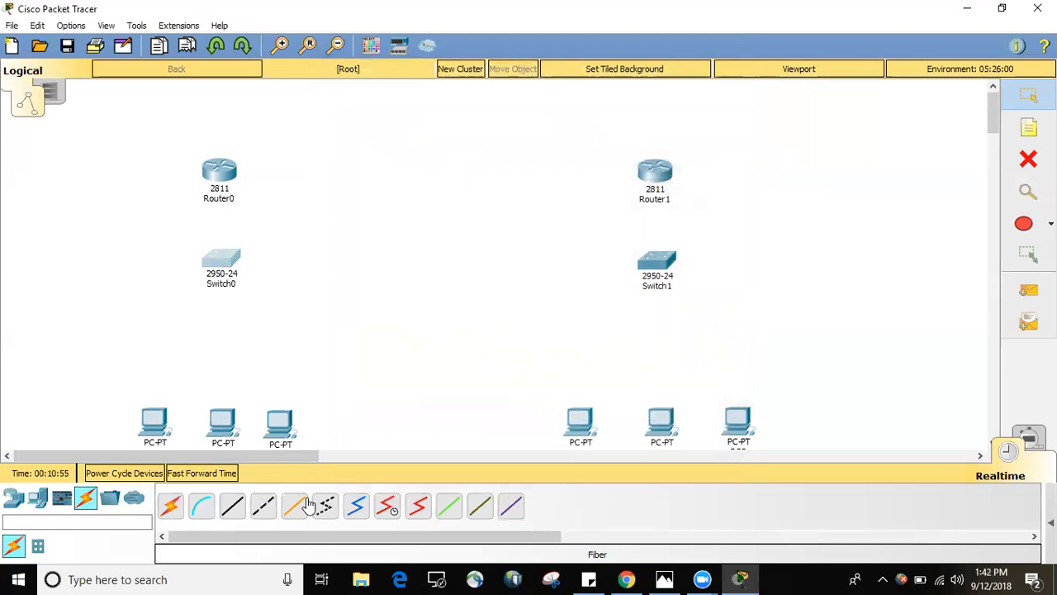
Connect Router0's Serial0/0/0 port to Router1's Serial0/0/0 port with a Serial DCE cable, starting from Router0.
{"action": "left_click", "coordinate": [389, 508]}
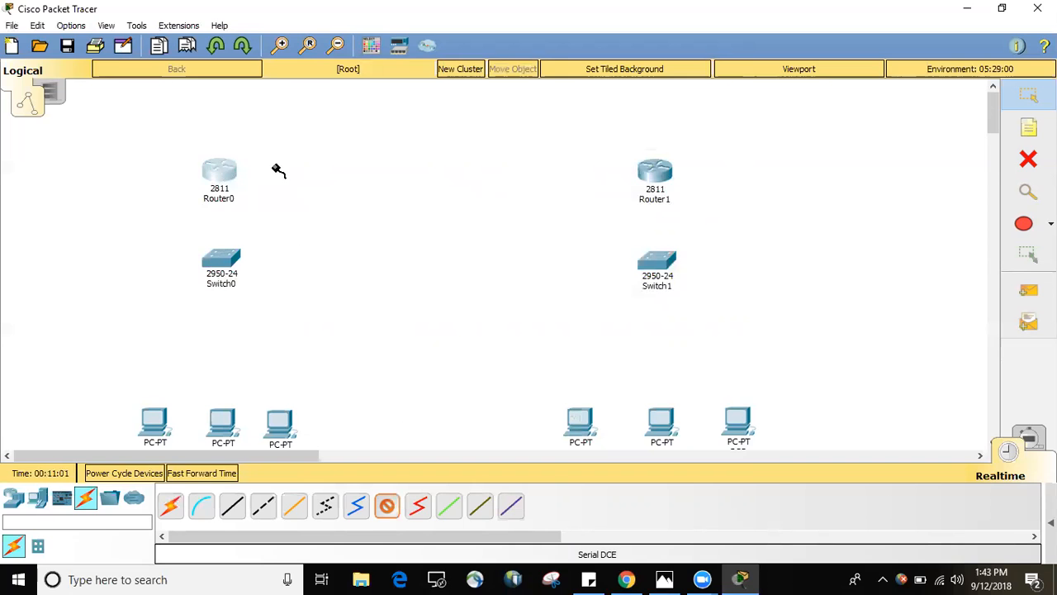
{"action": "left_click", "coordinate": [220, 169]}
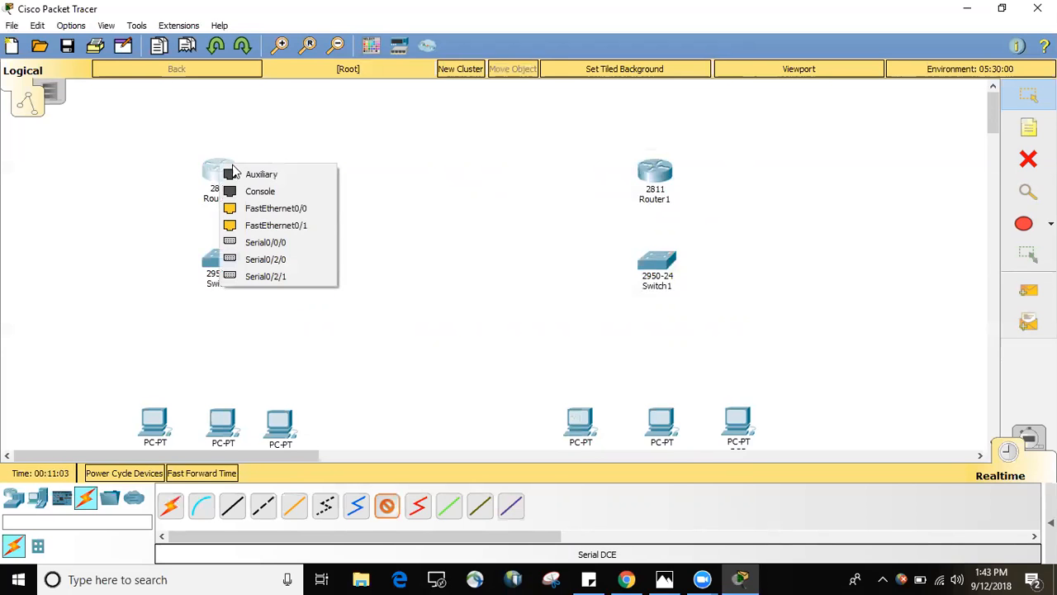
{"action": "left_click", "coordinate": [261, 242]}
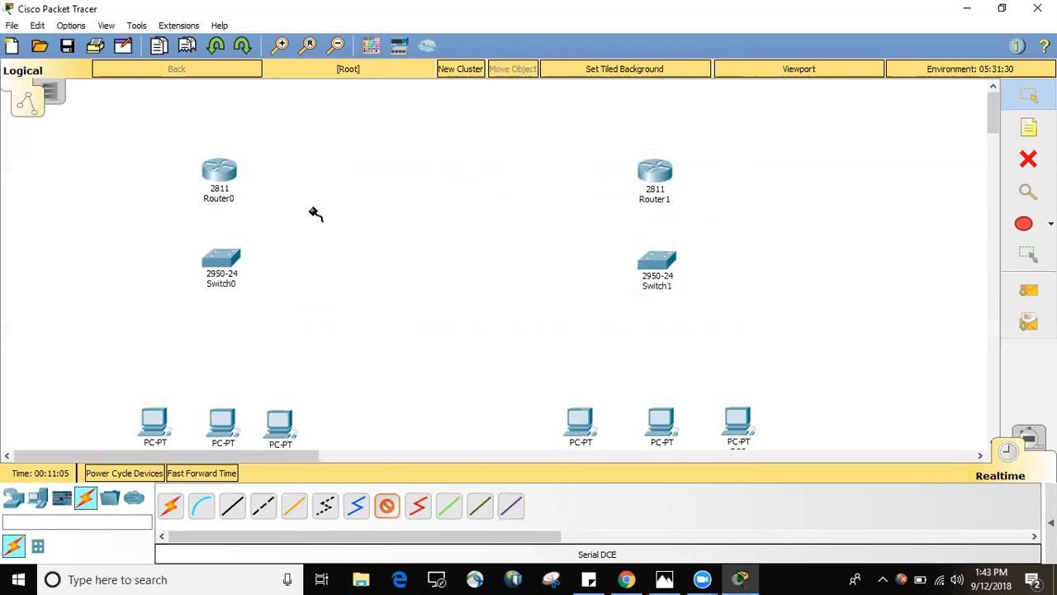
{"action": "left_click", "coordinate": [659, 172]}
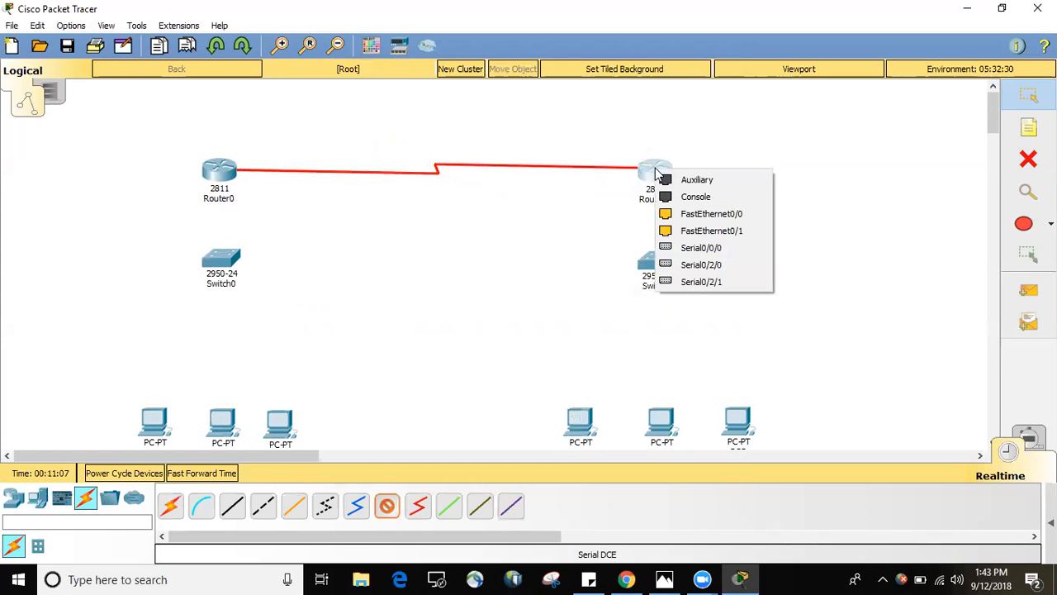
{"action": "left_click", "coordinate": [686, 250]}
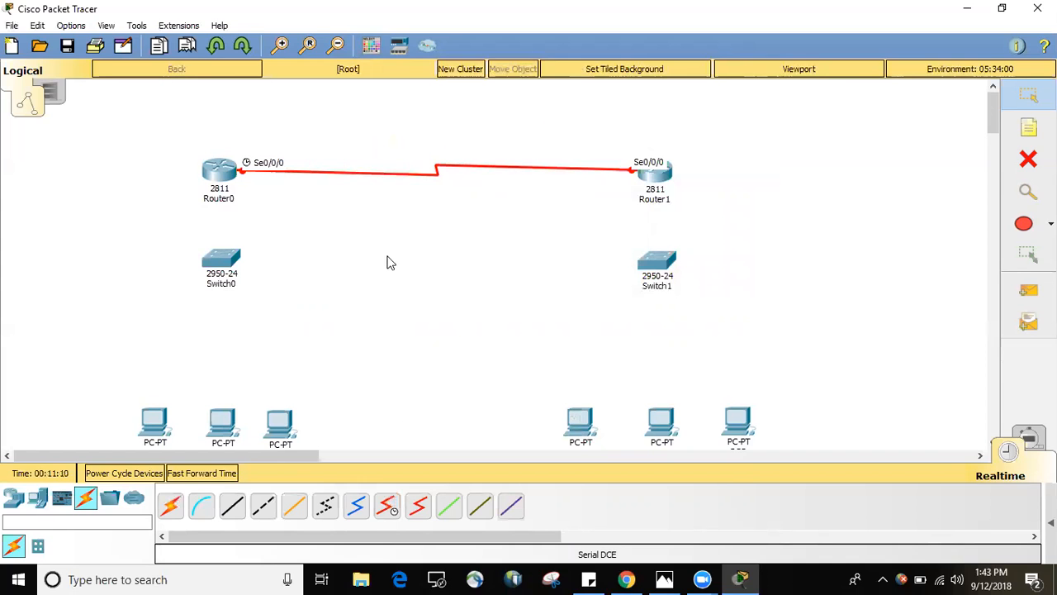
Connect Router0's FastEthernet0/0 port to Switch0's FastEthernet0/1 port with a Copper Straight-Through cable.
{"action": "left_click", "coordinate": [232, 506]}
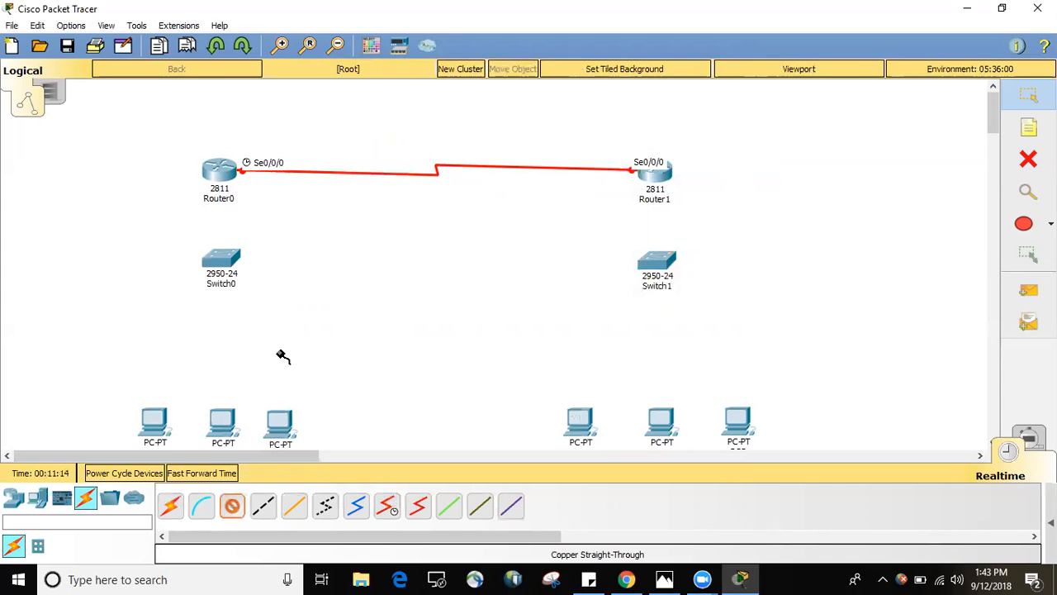
{"action": "left_click", "coordinate": [217, 171]}
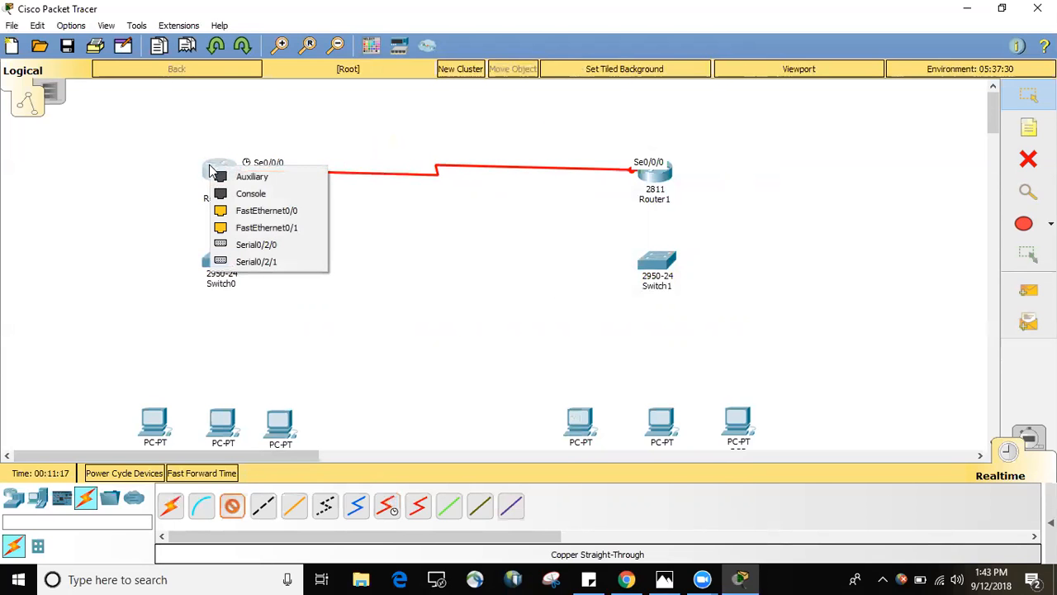
{"action": "left_click", "coordinate": [245, 212]}
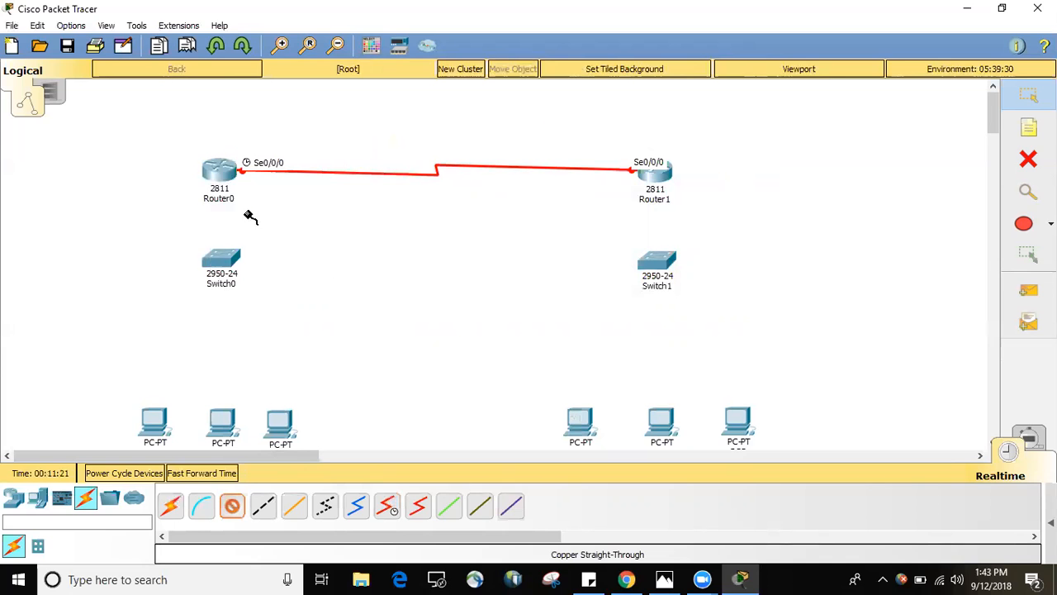
{"action": "left_click", "coordinate": [222, 258]}
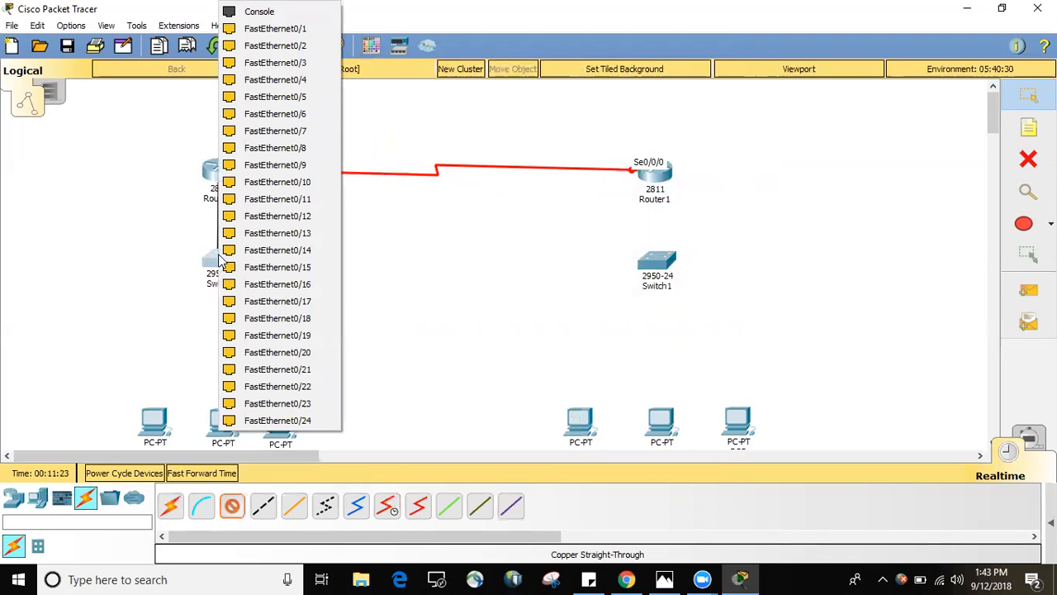
{"action": "left_click", "coordinate": [268, 30]}
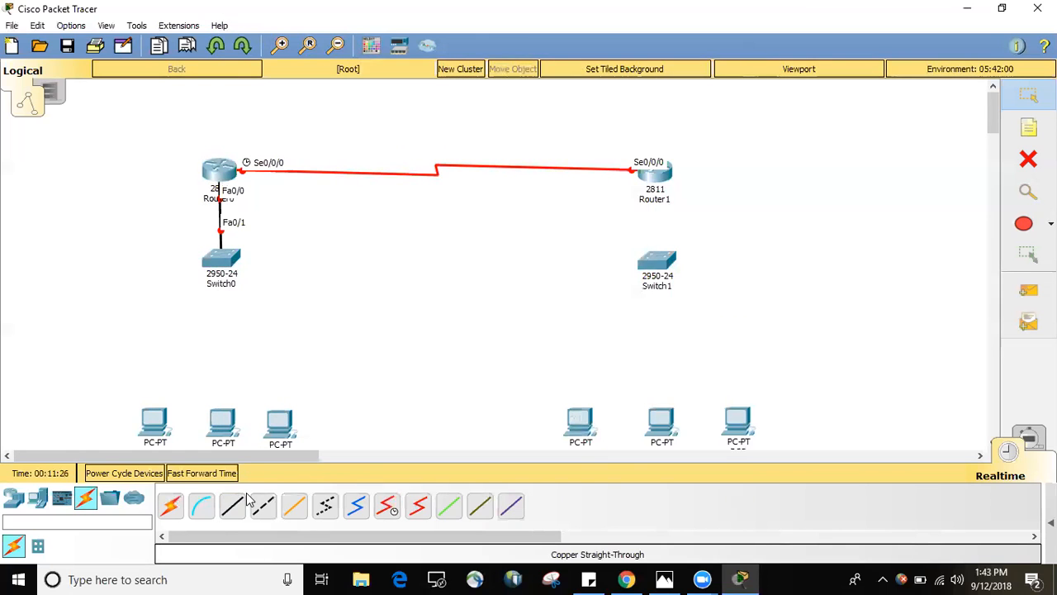
Connect Switch0's FastEthernet0/2 port to FastEthernet0 on the first PC below it with a Copper Straight-Through cable.
{"action": "left_click", "coordinate": [232, 505]}
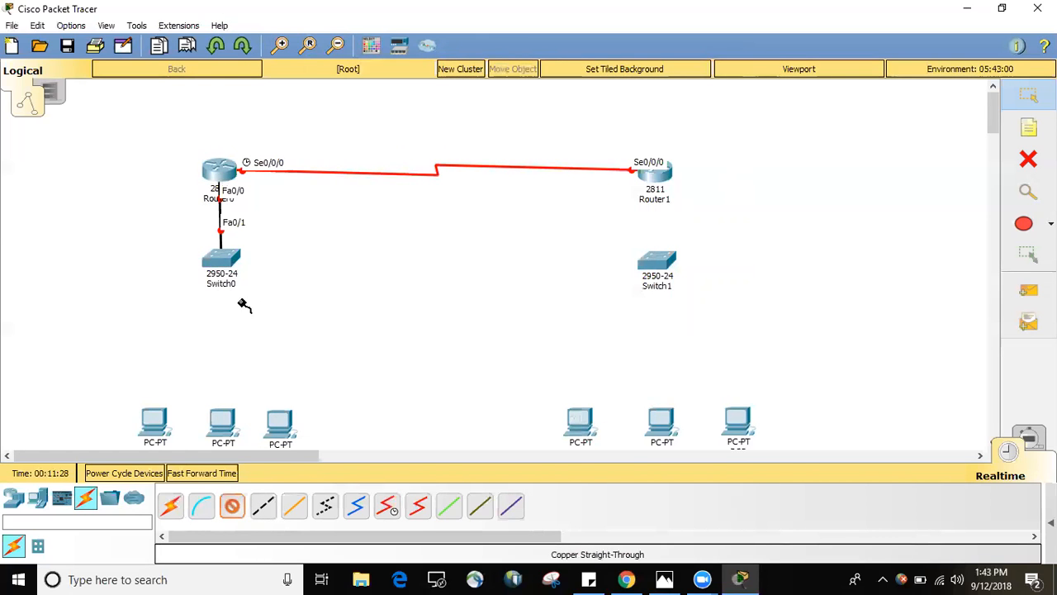
{"action": "left_click", "coordinate": [221, 257]}
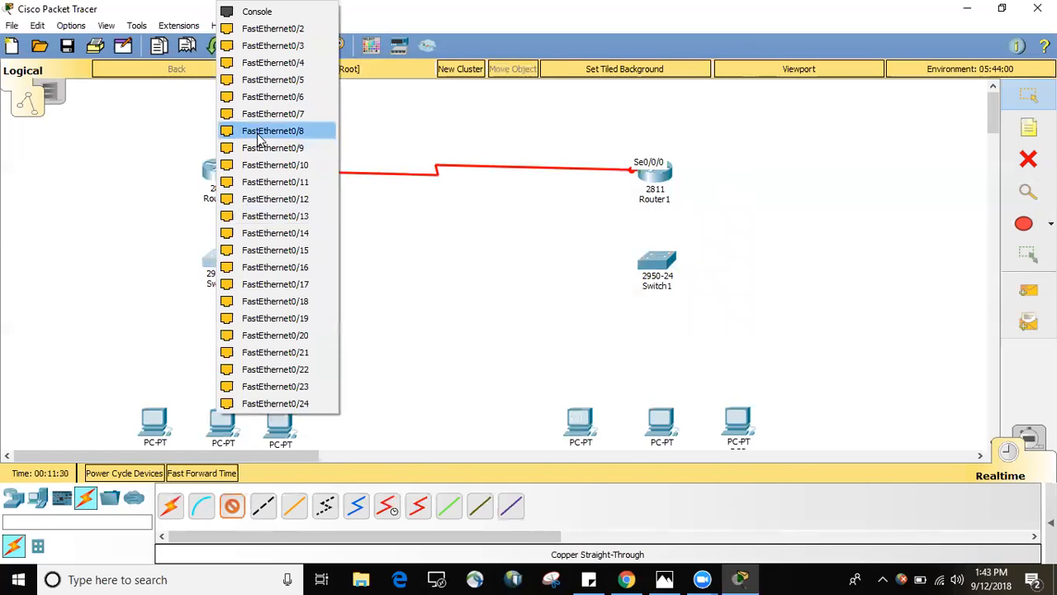
{"action": "left_click", "coordinate": [279, 30]}
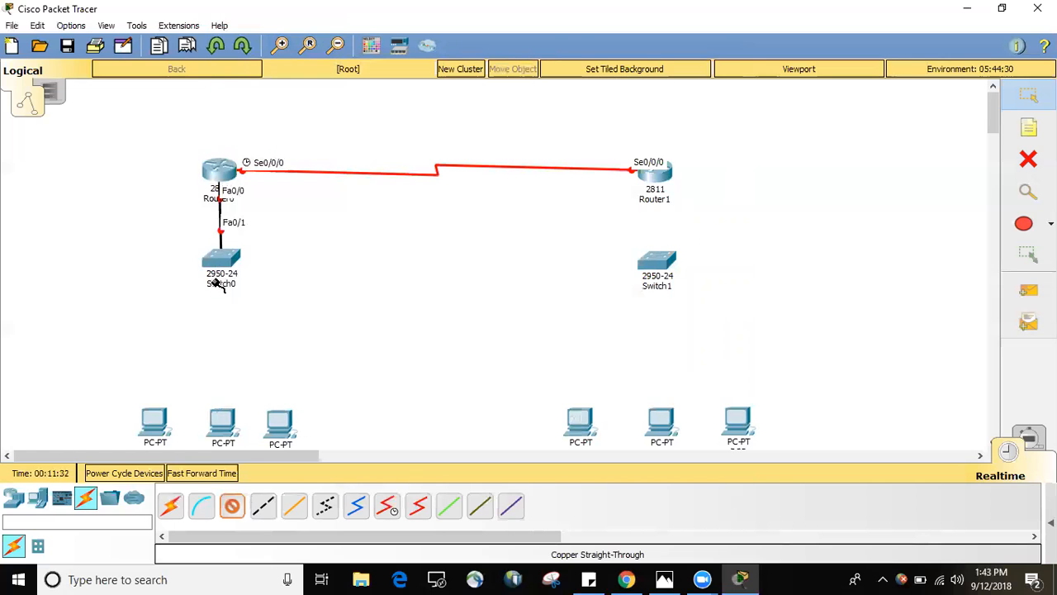
{"action": "left_click", "coordinate": [159, 420]}
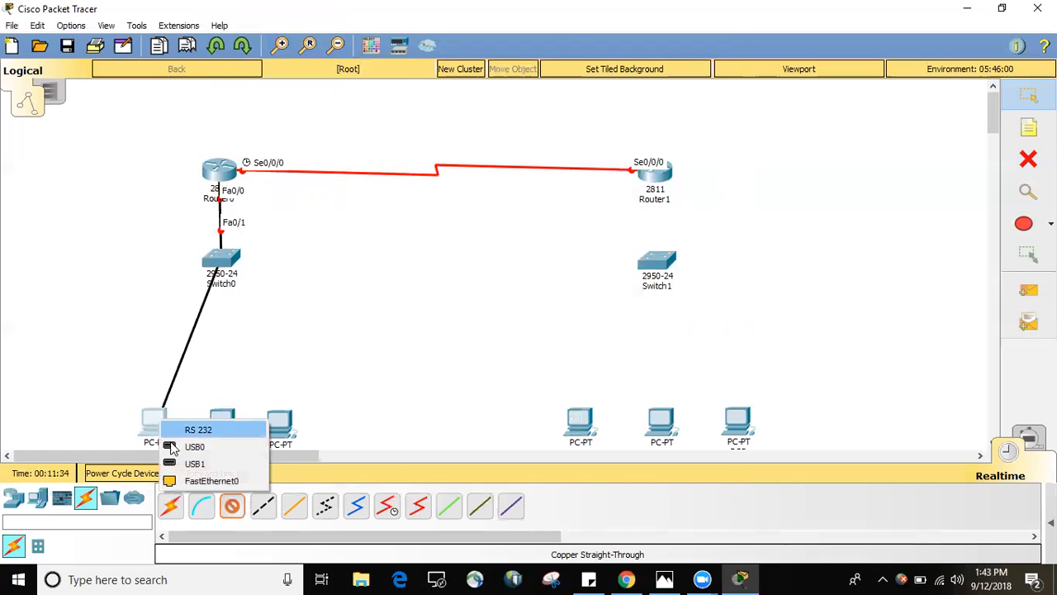
{"action": "left_click", "coordinate": [187, 480]}
Connect Switch0's FastEthernet0/3 port to FastEthernet0 on the middle PC below it with a Copper Straight-Through cable.
{"action": "left_click", "coordinate": [234, 511]}
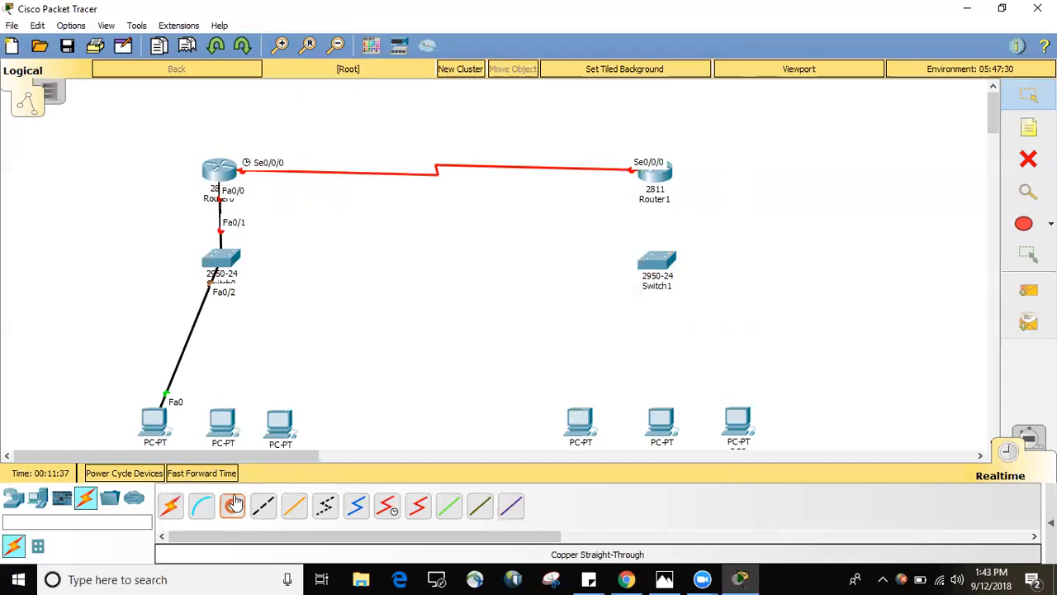
{"action": "left_click", "coordinate": [222, 256]}
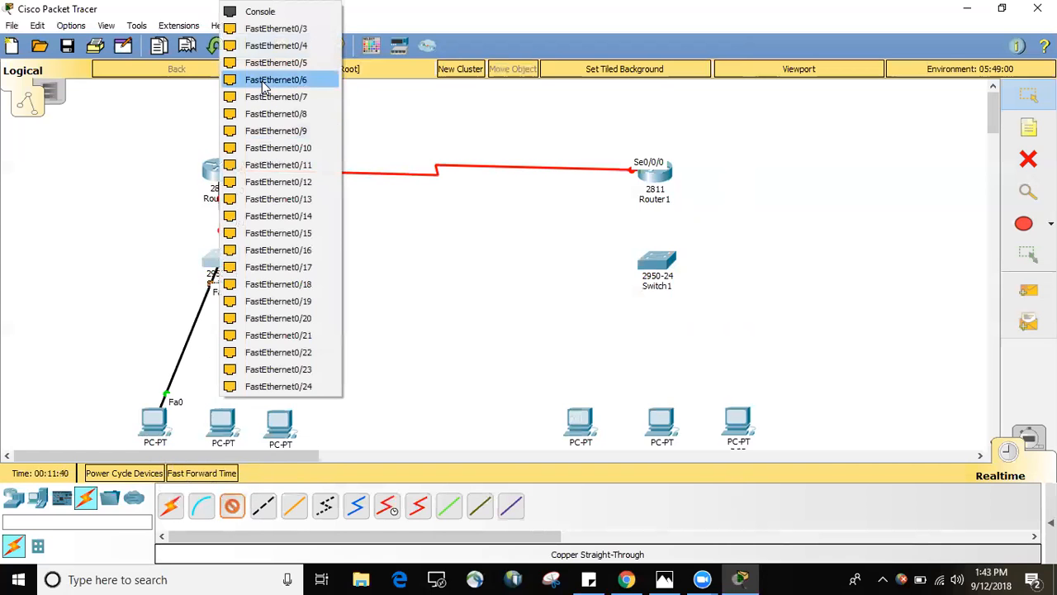
{"action": "left_click", "coordinate": [268, 29]}
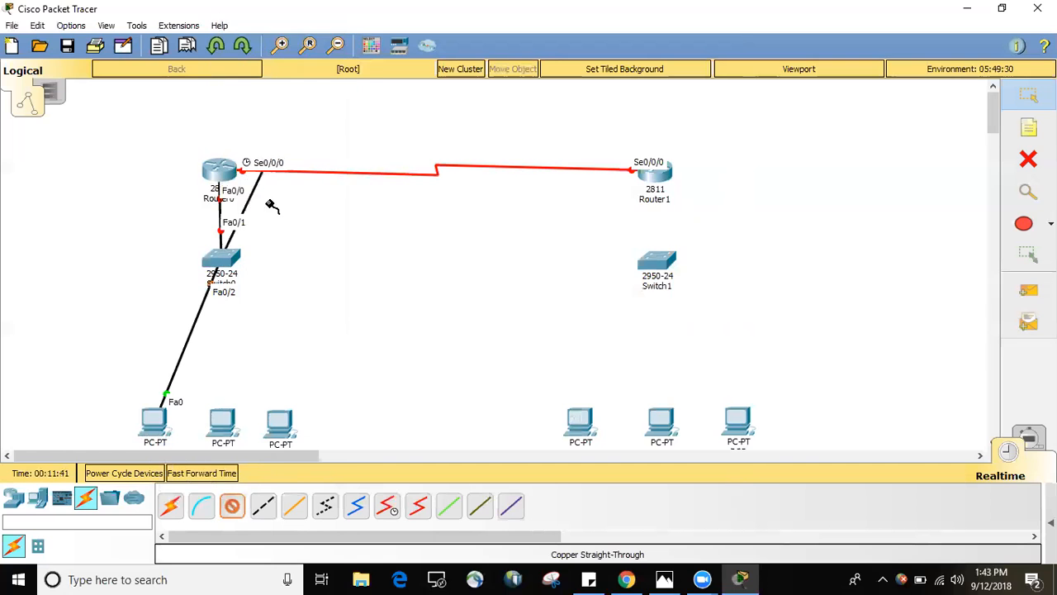
{"action": "left_click", "coordinate": [223, 425]}
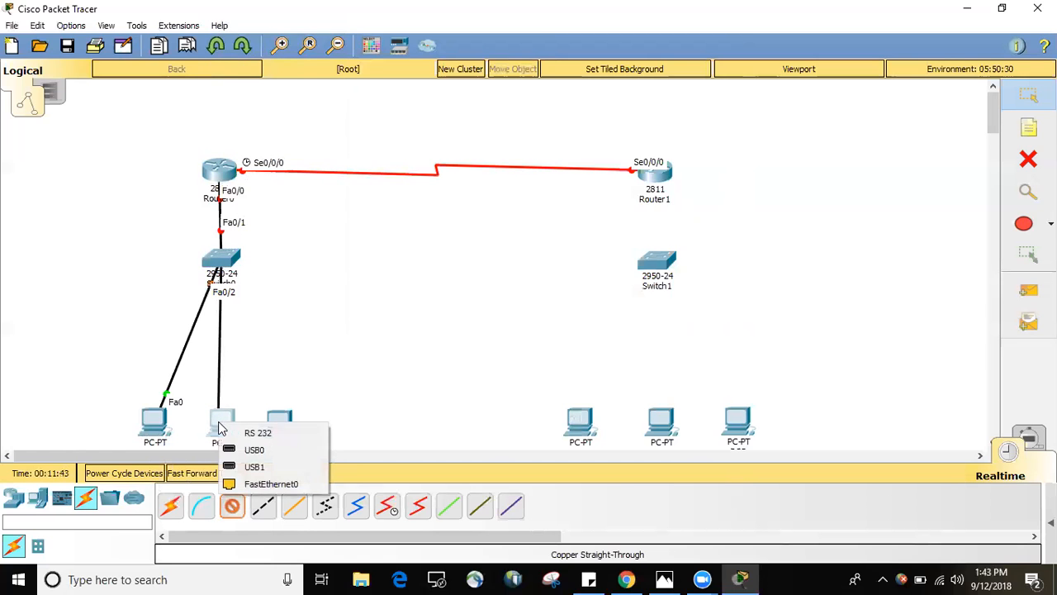
{"action": "left_click", "coordinate": [256, 488]}
Connect Switch0's FastEthernet0/4 port to FastEthernet0 on the third PC below it with a Copper Straight-Through cable.
{"action": "left_click", "coordinate": [231, 514]}
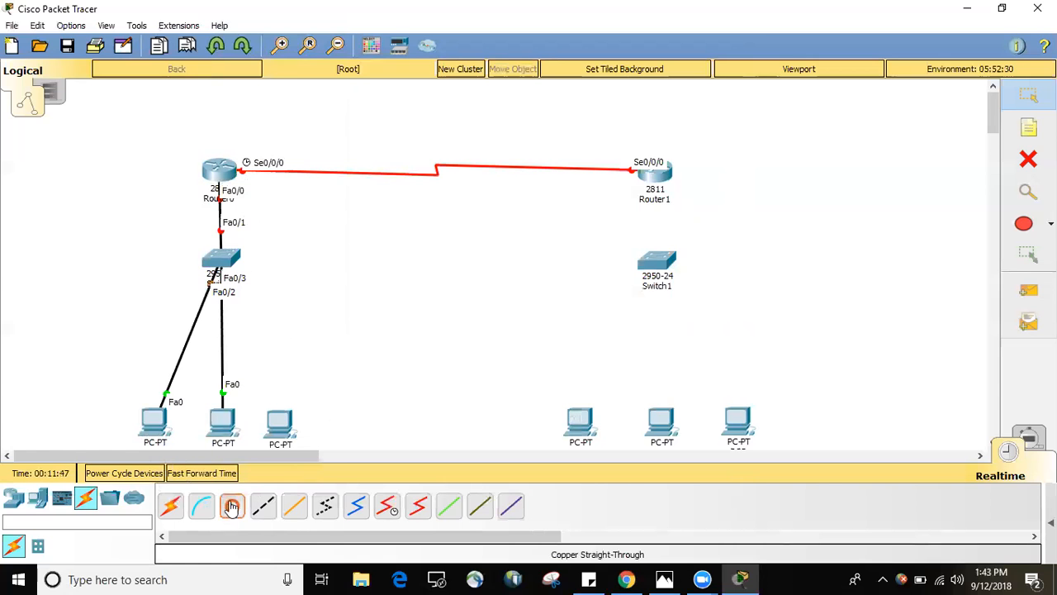
{"action": "left_click", "coordinate": [216, 259]}
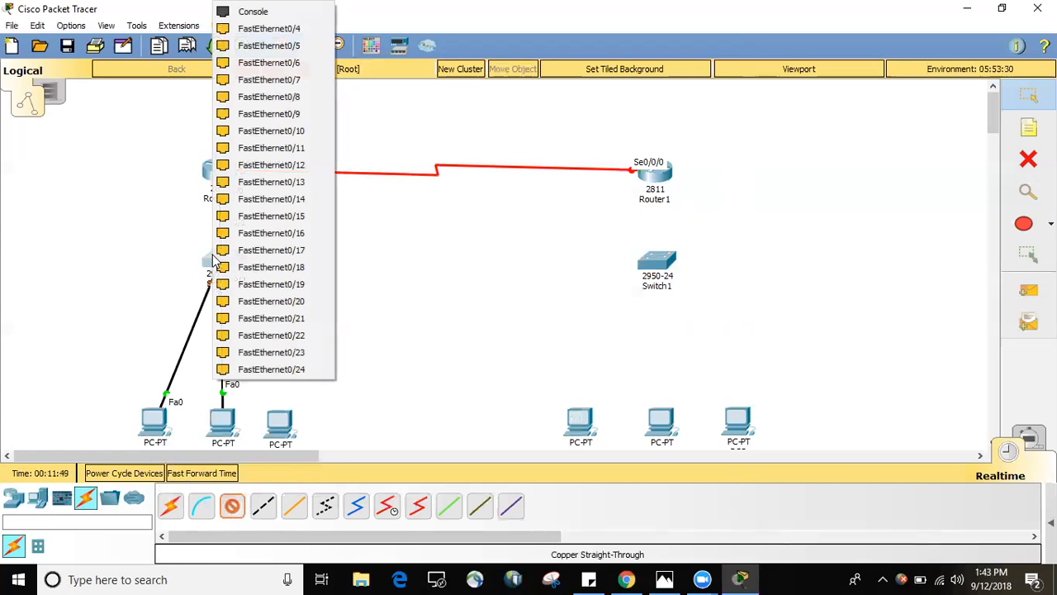
{"action": "left_click", "coordinate": [268, 30]}
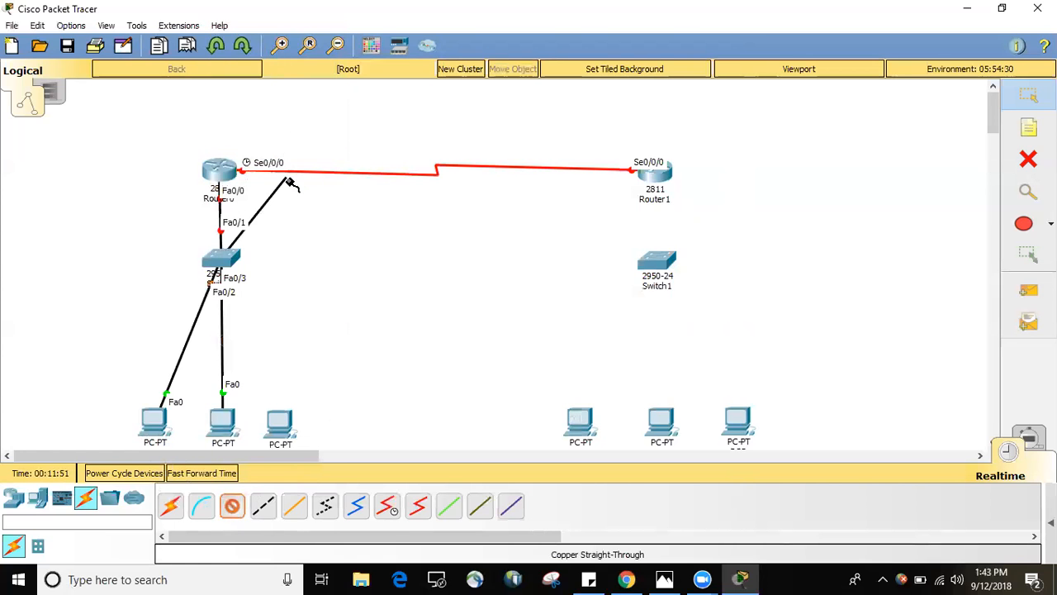
{"action": "left_click", "coordinate": [277, 425]}
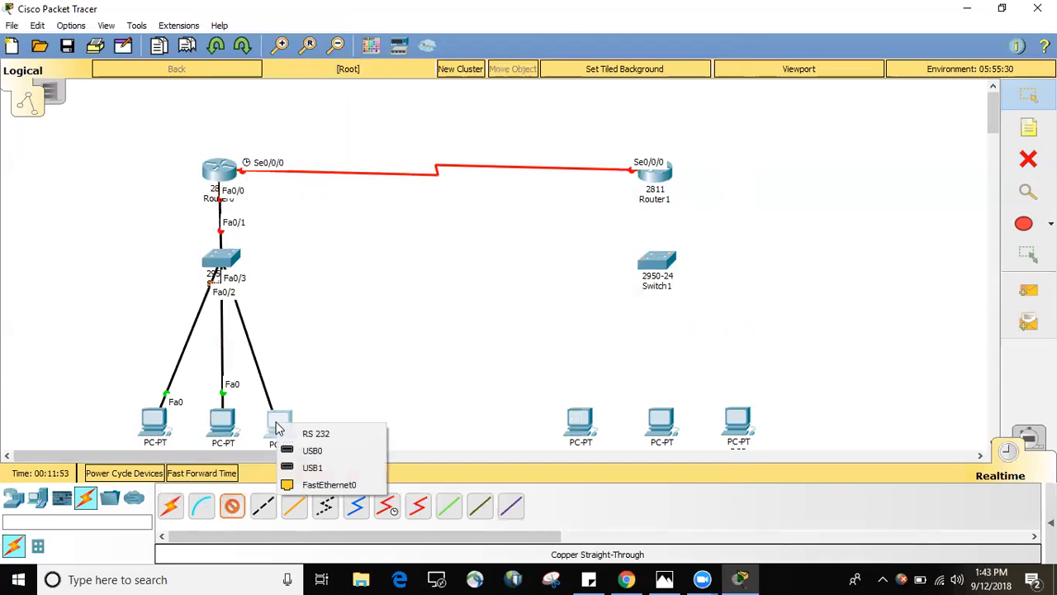
{"action": "left_click", "coordinate": [303, 484]}
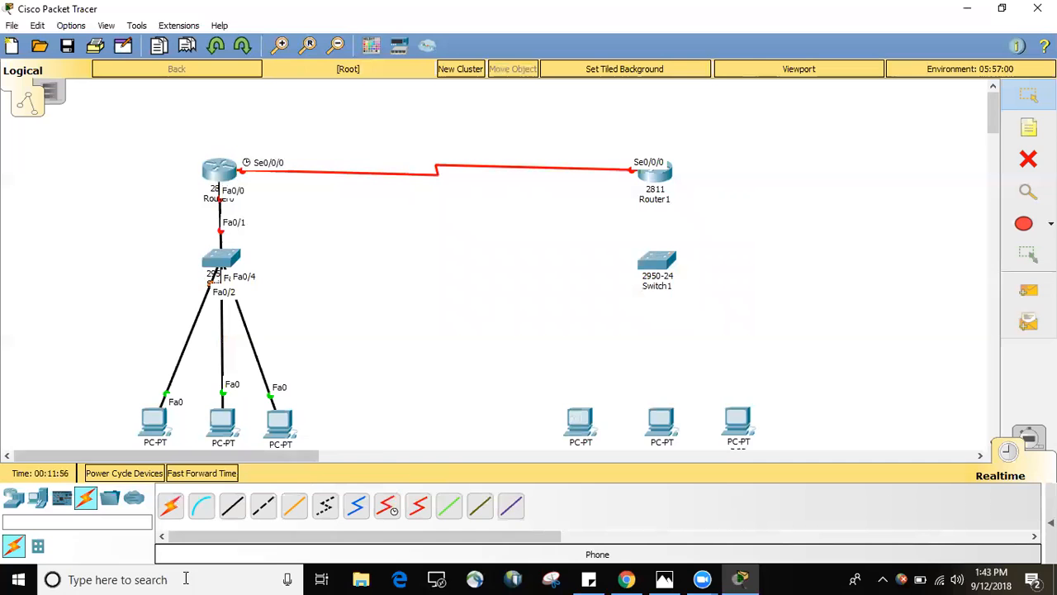
Connect Router1's FastEthernet0/0 port to Switch1's FastEthernet0/1 port with a Copper Straight-Through cable.
{"action": "left_click", "coordinate": [232, 506]}
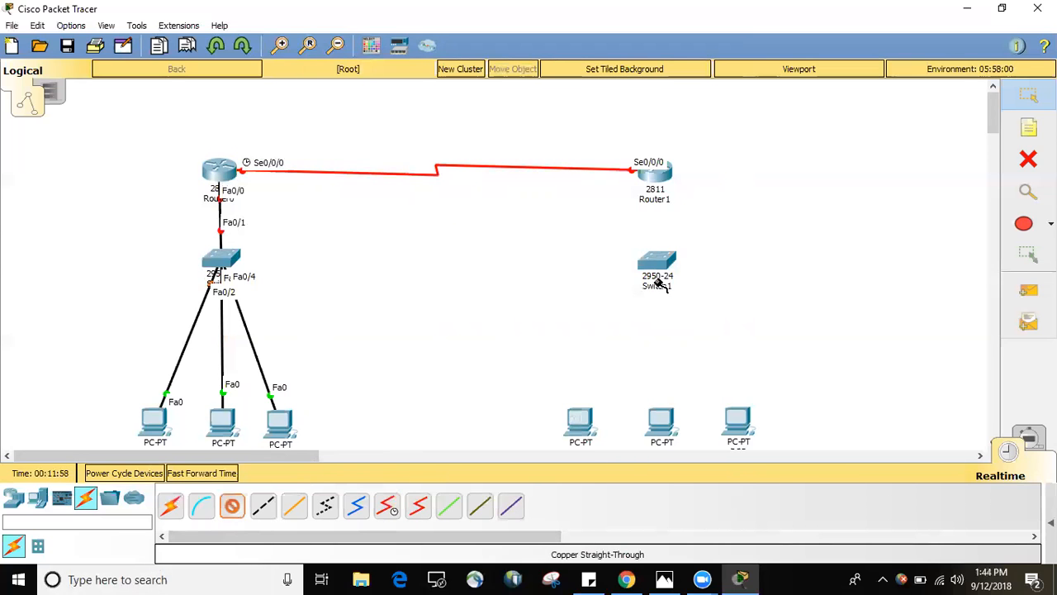
{"action": "left_click", "coordinate": [652, 173]}
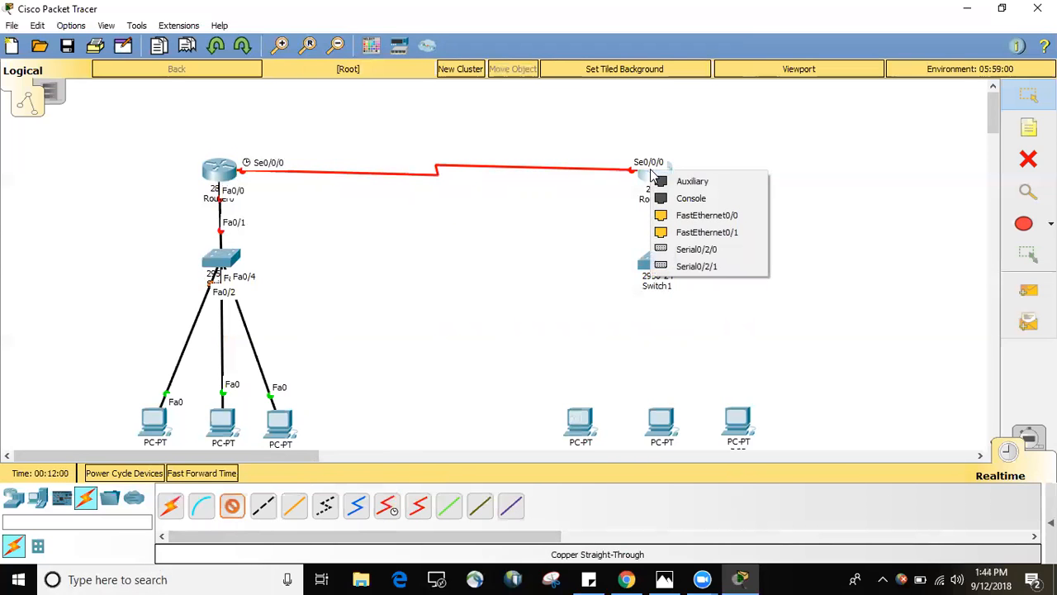
{"action": "left_click", "coordinate": [685, 215]}
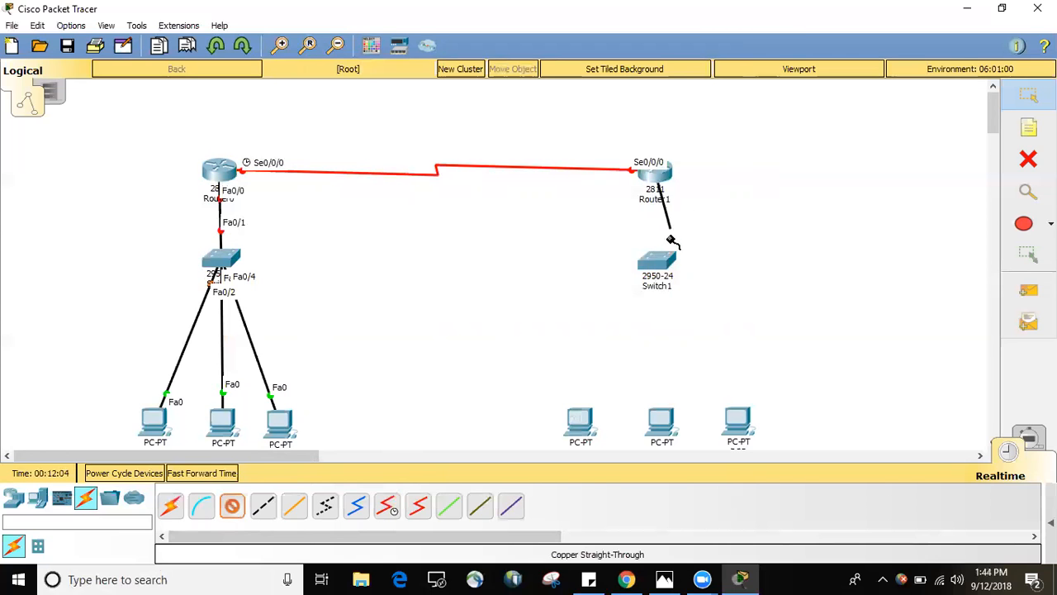
{"action": "left_click", "coordinate": [657, 264]}
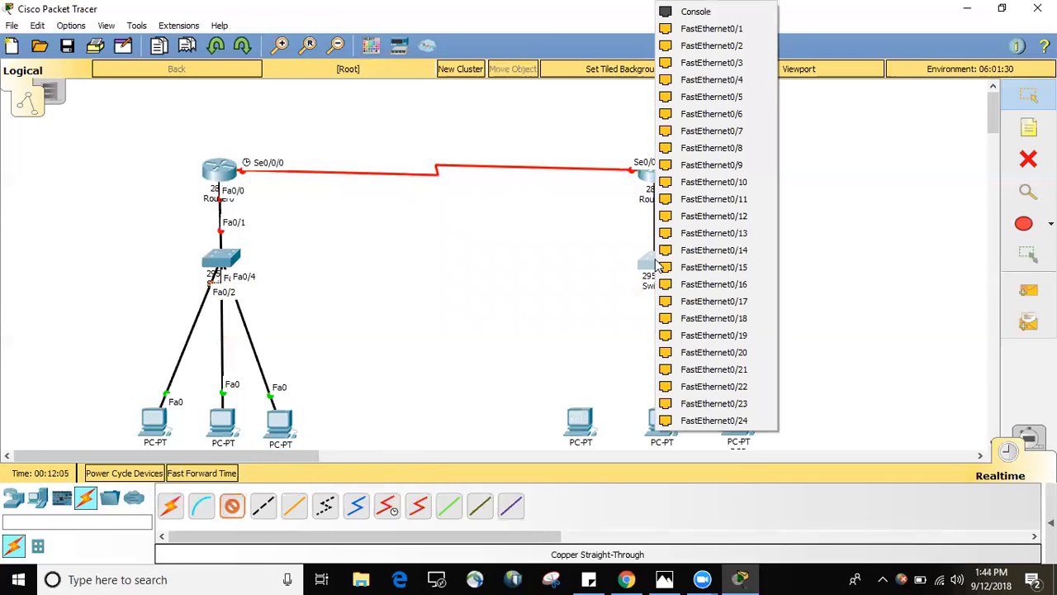
{"action": "left_click", "coordinate": [703, 30]}
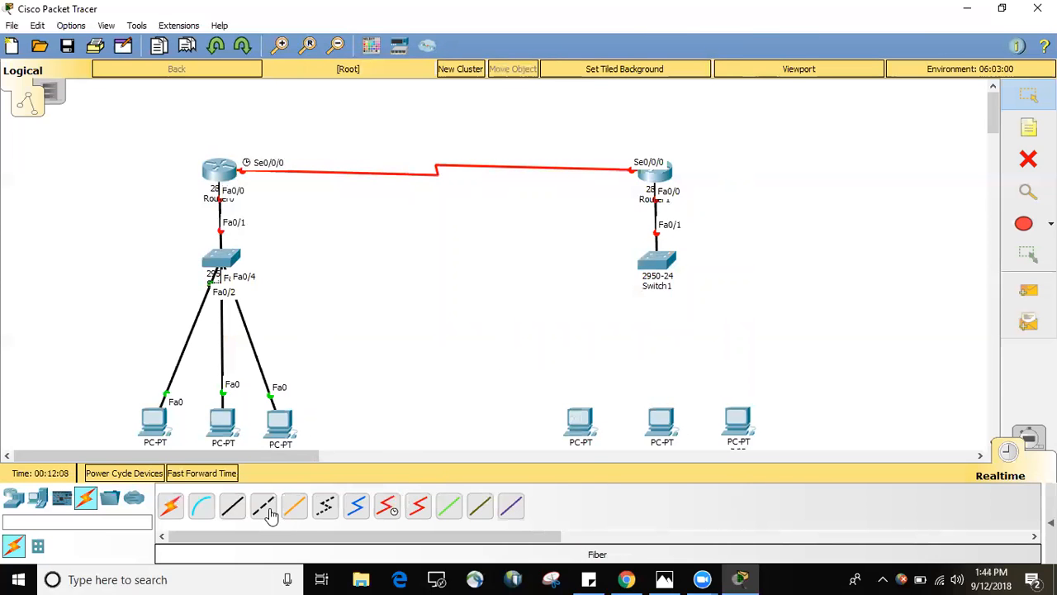
Connect Switch1's FastEthernet0/2 port to FastEthernet0 on the first PC below it with a Copper Straight-Through cable.
{"action": "left_click", "coordinate": [232, 505]}
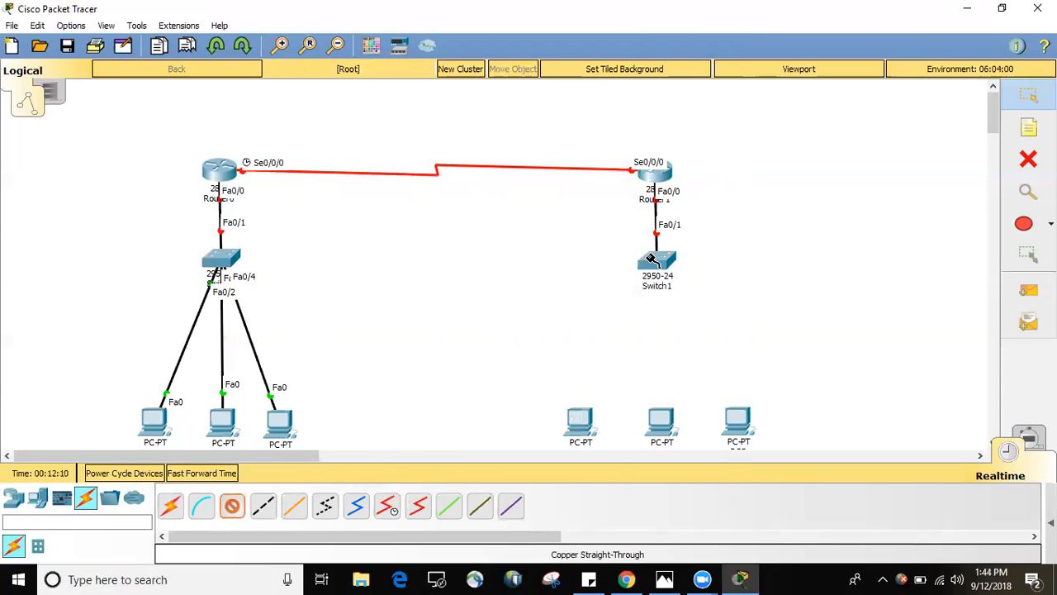
{"action": "left_click", "coordinate": [657, 263]}
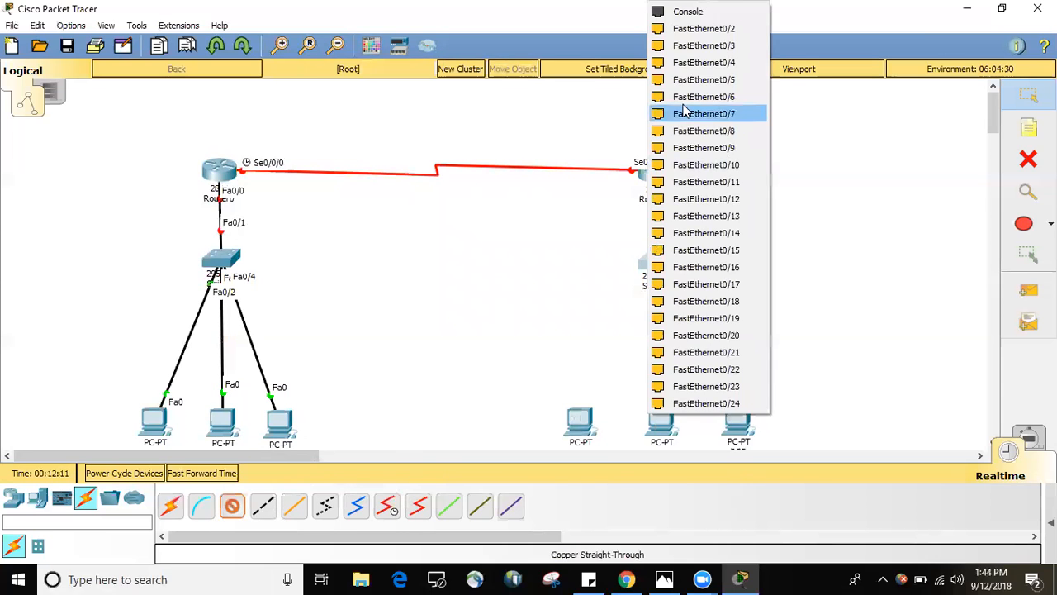
{"action": "left_click", "coordinate": [680, 29]}
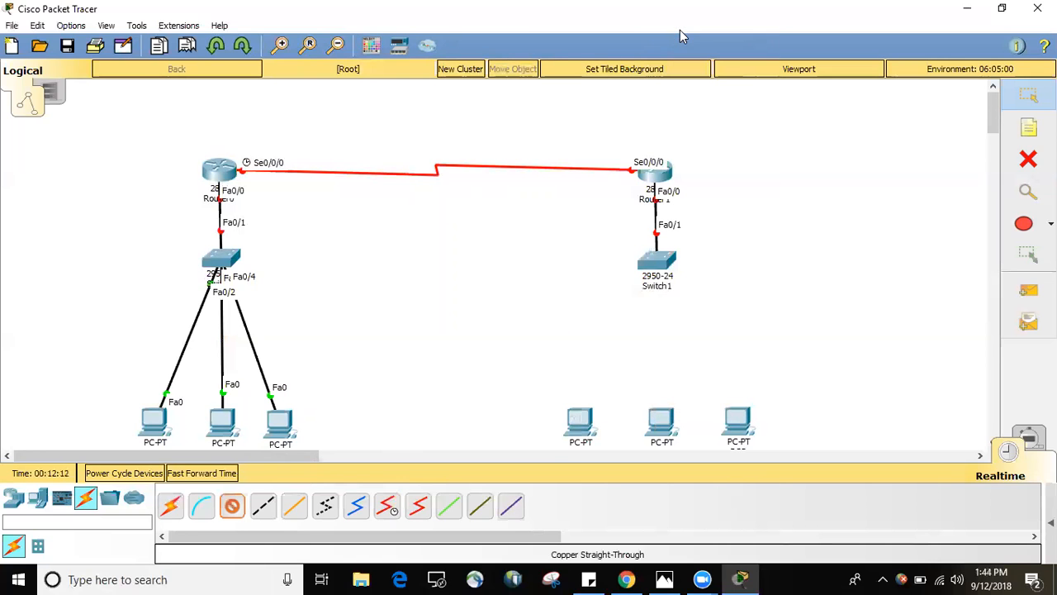
{"action": "left_click", "coordinate": [581, 422]}
{"action": "left_click", "coordinate": [615, 485]}
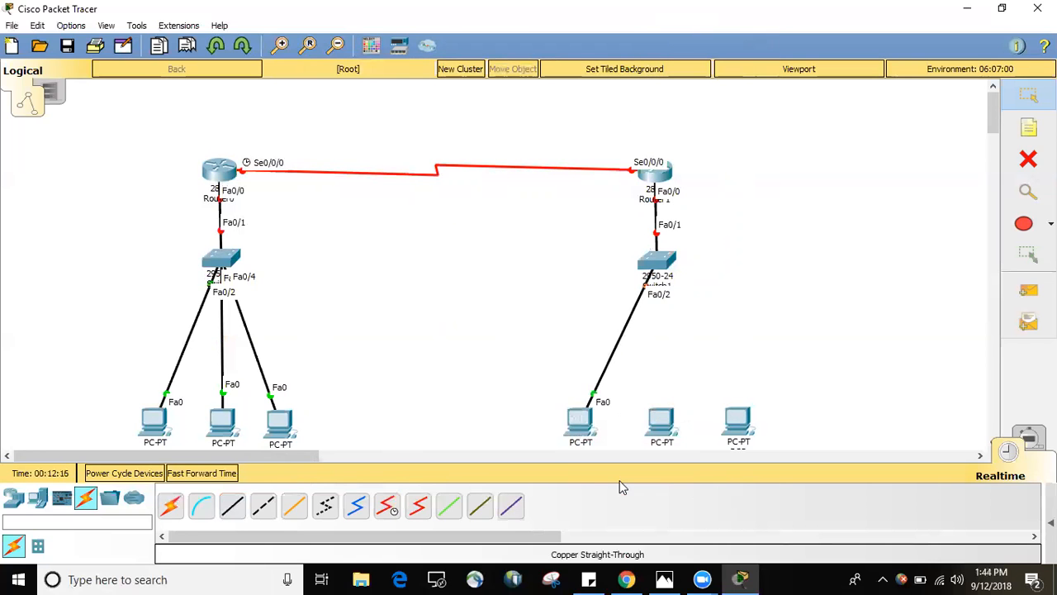
Connect Switch1's FastEthernet0/3 port to FastEthernet0 on the middle PC below it with a Copper Straight-Through cable.
{"action": "left_click", "coordinate": [232, 507]}
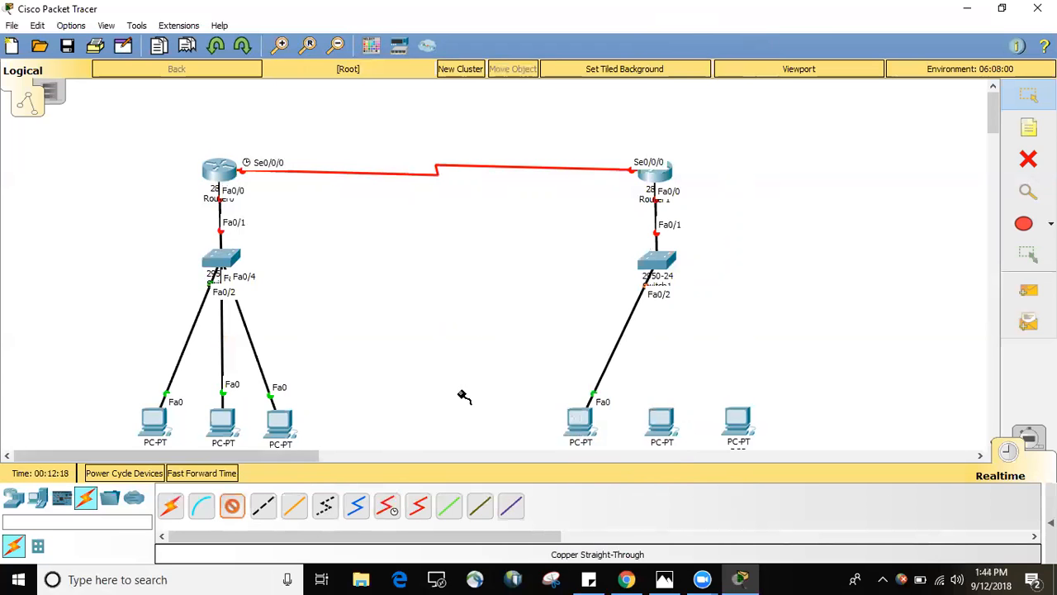
{"action": "left_click", "coordinate": [655, 261]}
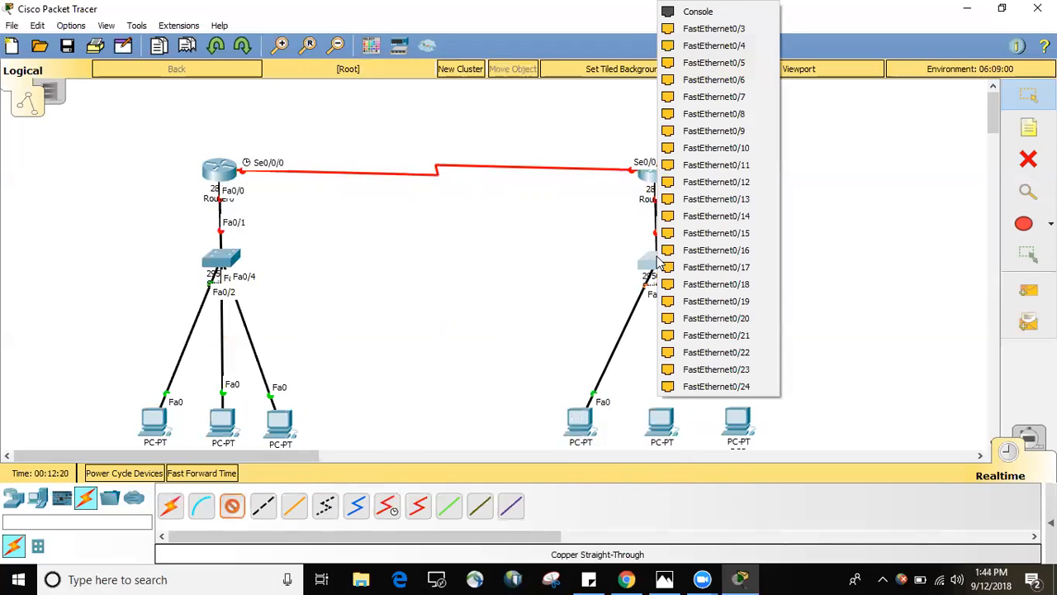
{"action": "left_click", "coordinate": [703, 29]}
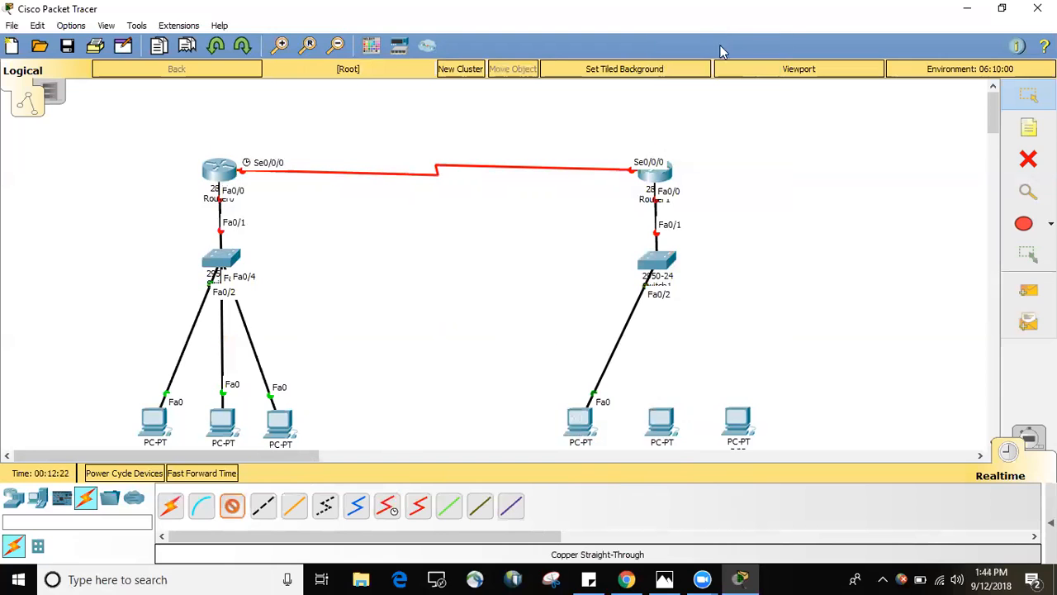
{"action": "left_click", "coordinate": [668, 420]}
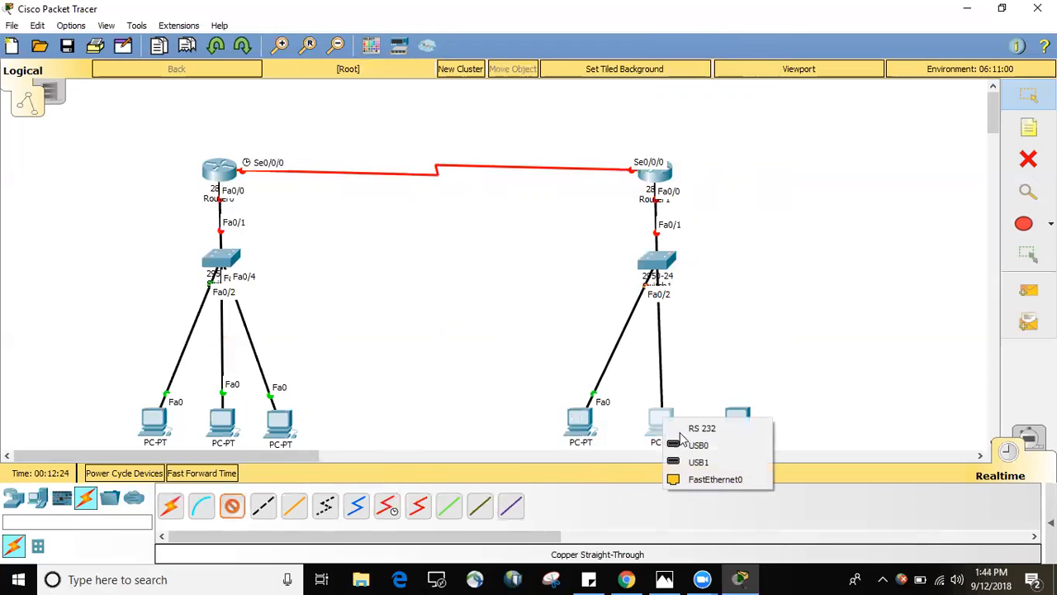
{"action": "left_click", "coordinate": [713, 479]}
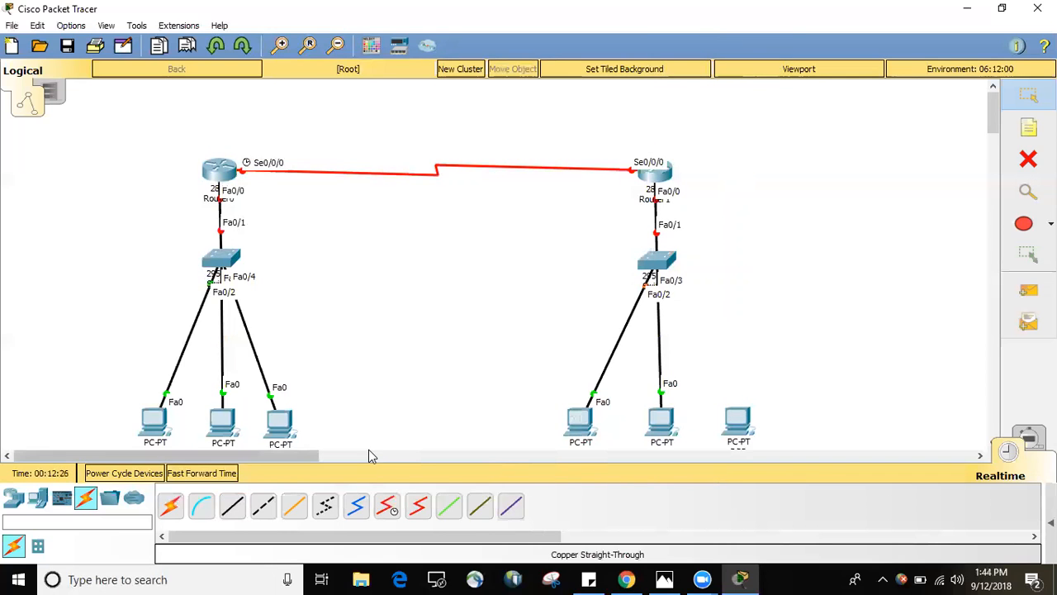
Connect Switch1's FastEthernet0/4 port to FastEthernet0 on the third PC below it with a Copper Straight-Through cable.
{"action": "left_click", "coordinate": [234, 508]}
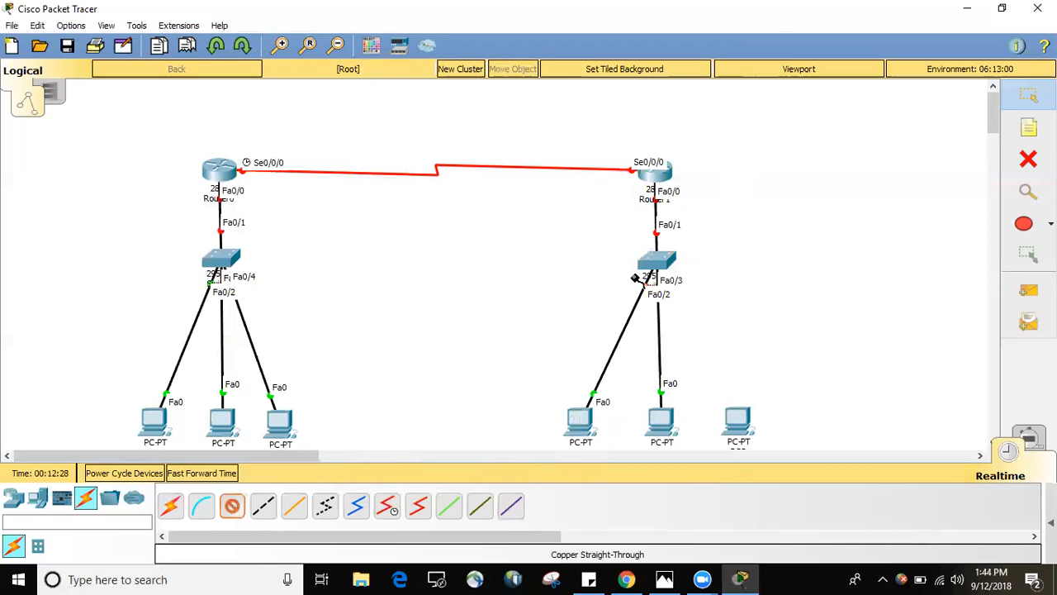
{"action": "left_click", "coordinate": [655, 260]}
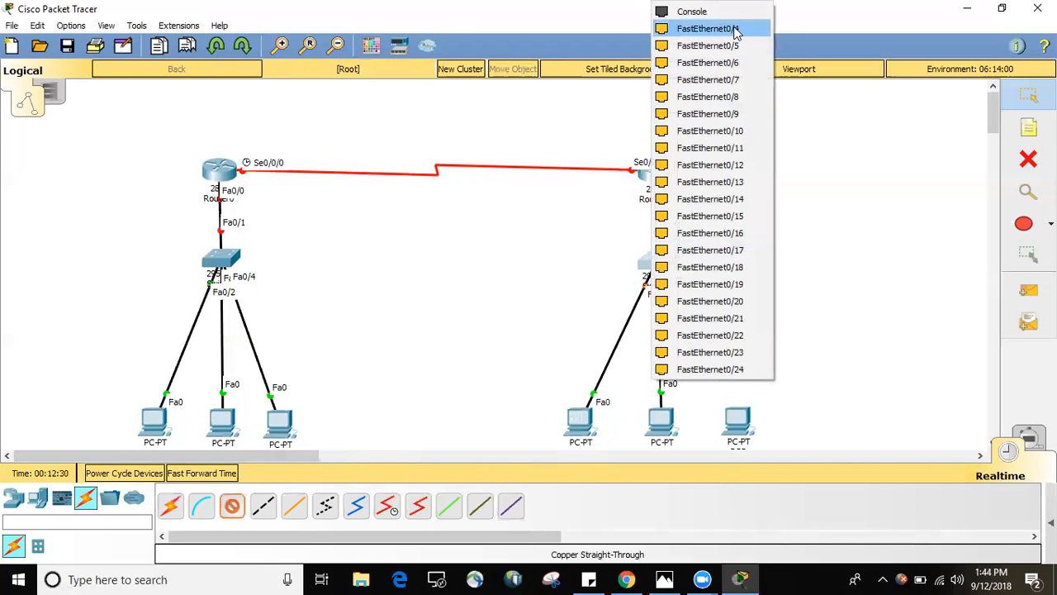
{"action": "left_click", "coordinate": [733, 29]}
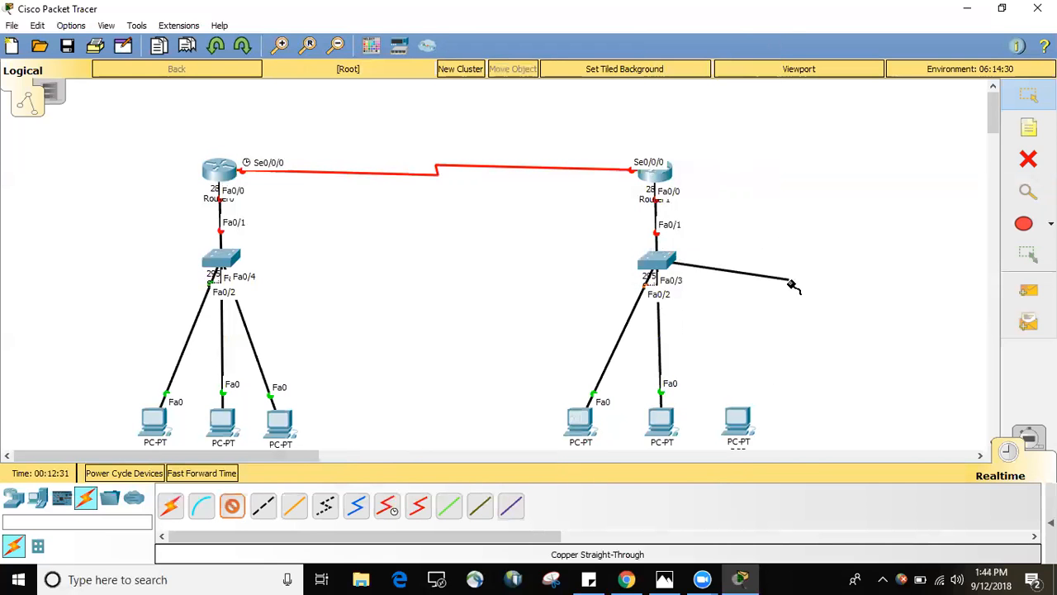
{"action": "left_click", "coordinate": [738, 420]}
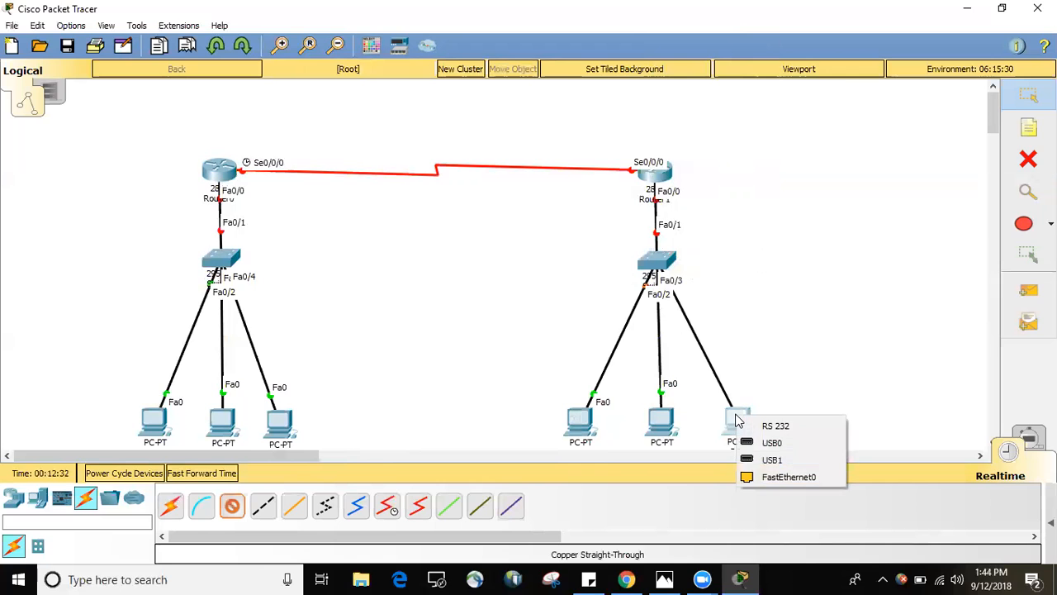
{"action": "left_click", "coordinate": [772, 477]}
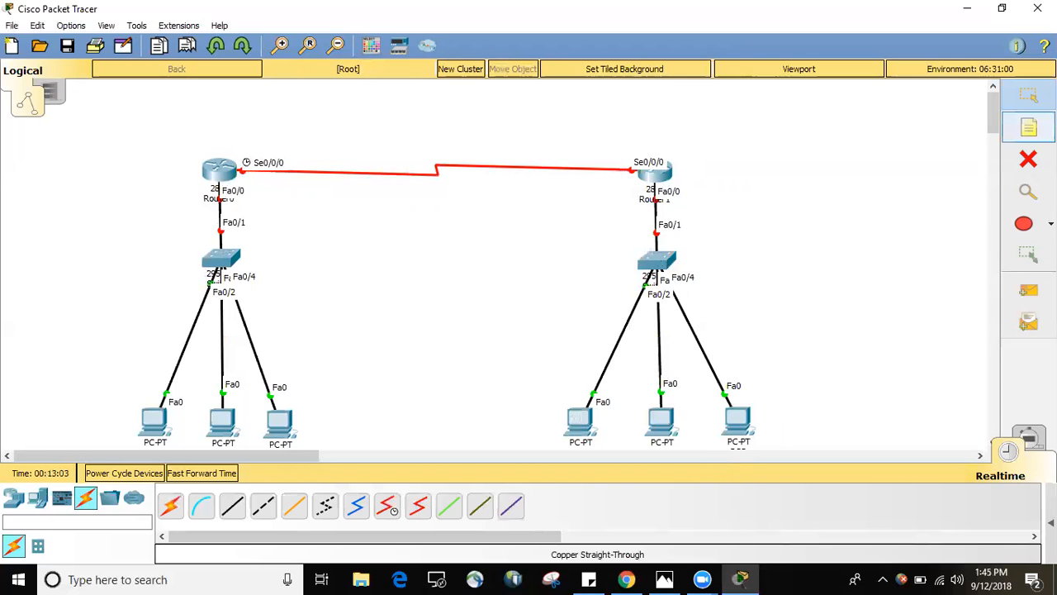
Place a note reading 192.168.10.0 beside the link between Router0 and Switch0.
{"action": "left_click", "coordinate": [1027, 129]}
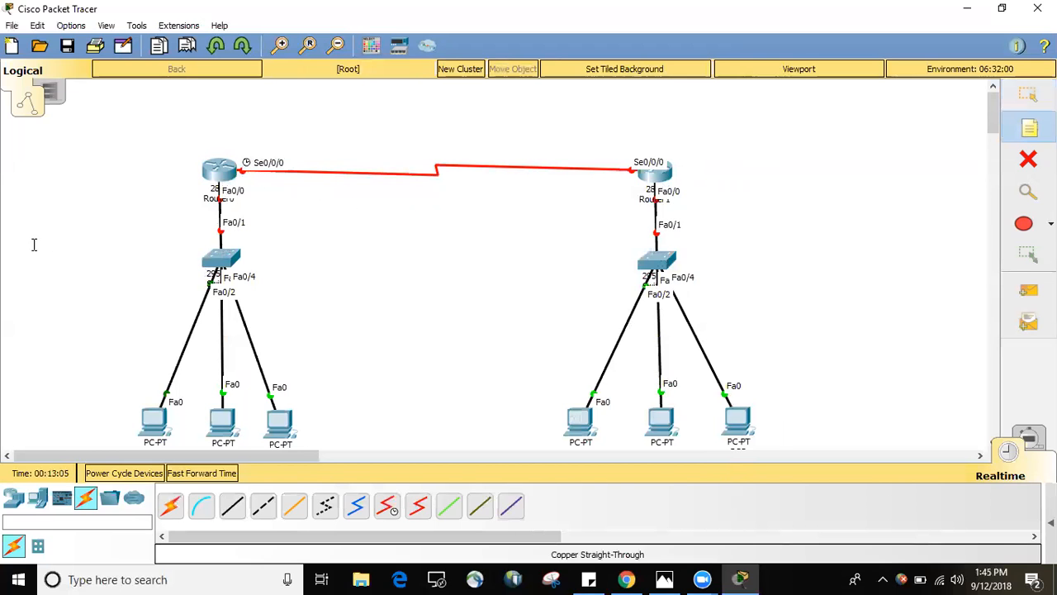
{"action": "left_click", "coordinate": [90, 223]}
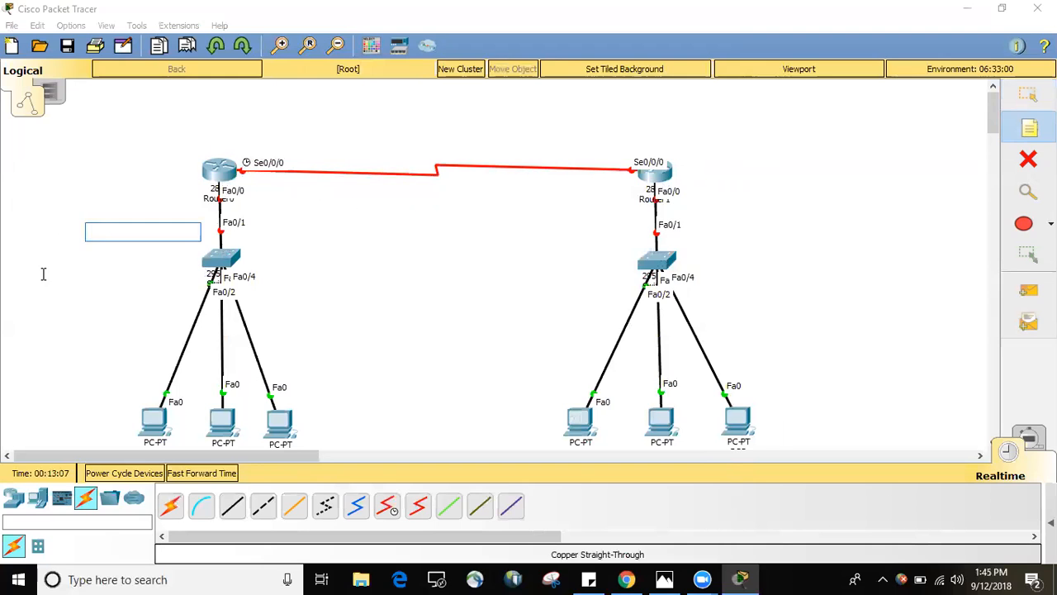
{"action": "type", "text": "19"}
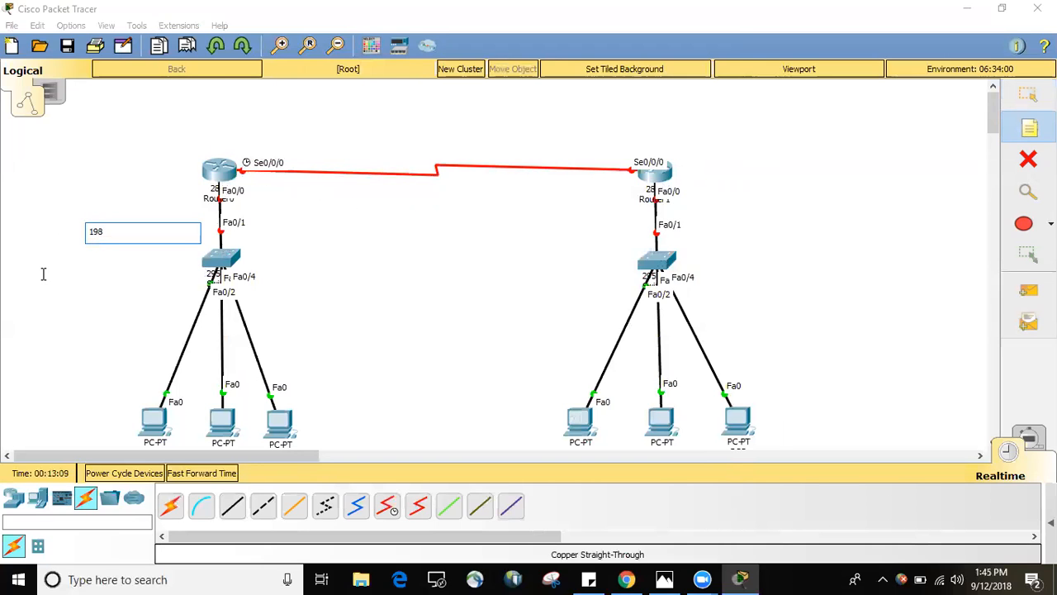
{"action": "type", "text": "8"}
{"action": "key", "text": "BackSpace"}
{"action": "type", "text": "2.168."}
{"action": "type", "text": "10.0"}
Place a note reading 192.168.50.0 beside the link between Router1 and Switch1.
{"action": "left_click", "coordinate": [763, 217]}
{"action": "left_click", "coordinate": [722, 204]}
{"action": "type", "text": "192.16"}
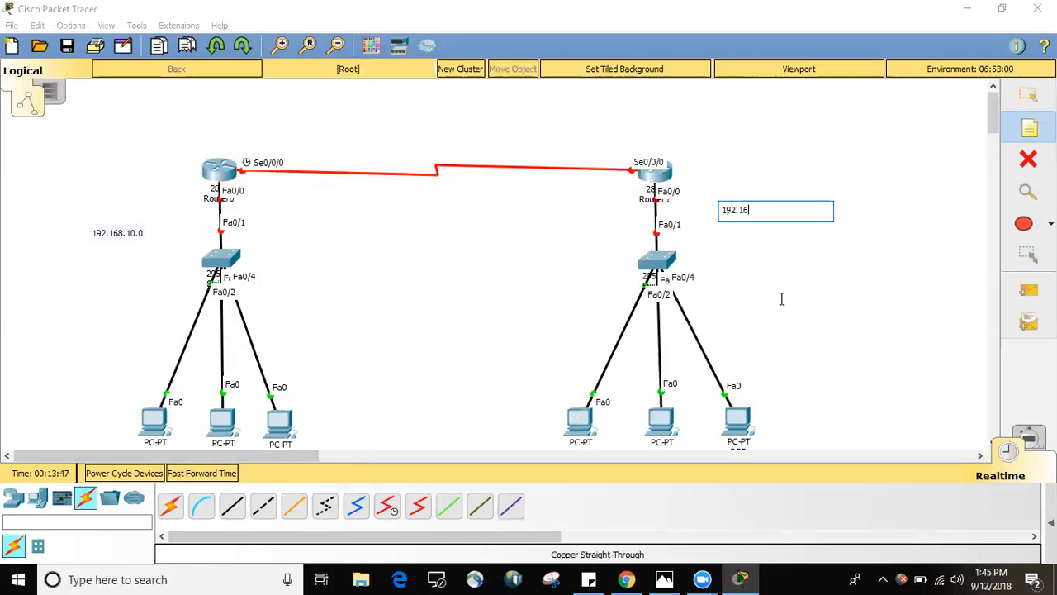
{"action": "type", "text": "8.50.0"}
Place a note reading 192.168.30.1 above Router0's end of the serial link.
{"action": "left_click", "coordinate": [245, 127]}
{"action": "type", "text": "192"}
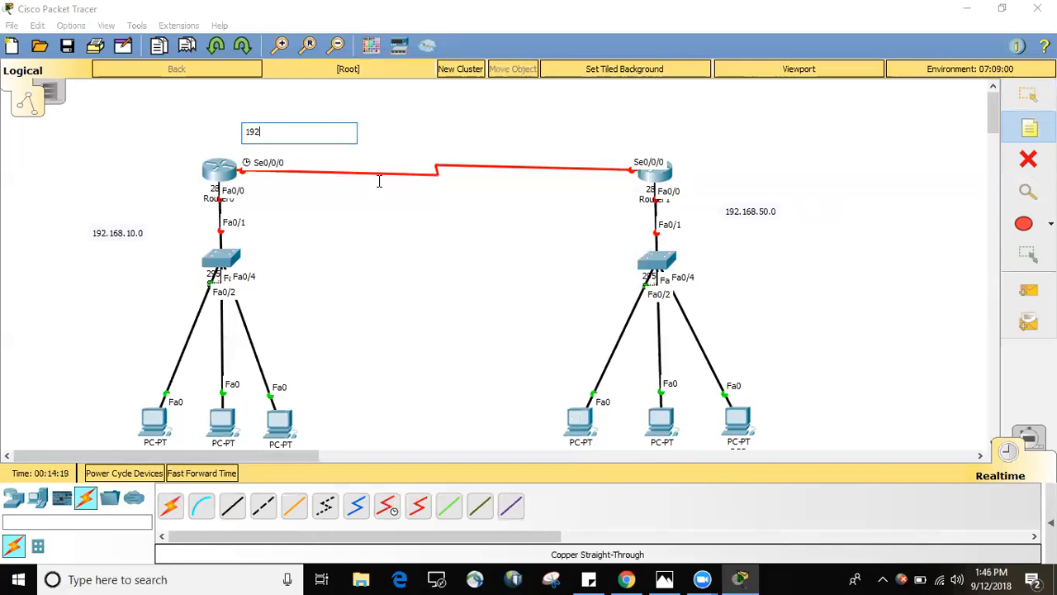
{"action": "type", "text": ".168."}
{"action": "type", "text": "30.1"}
Place a note reading 192.168.30.2 above Router1's end of the serial link.
{"action": "left_click", "coordinate": [546, 139]}
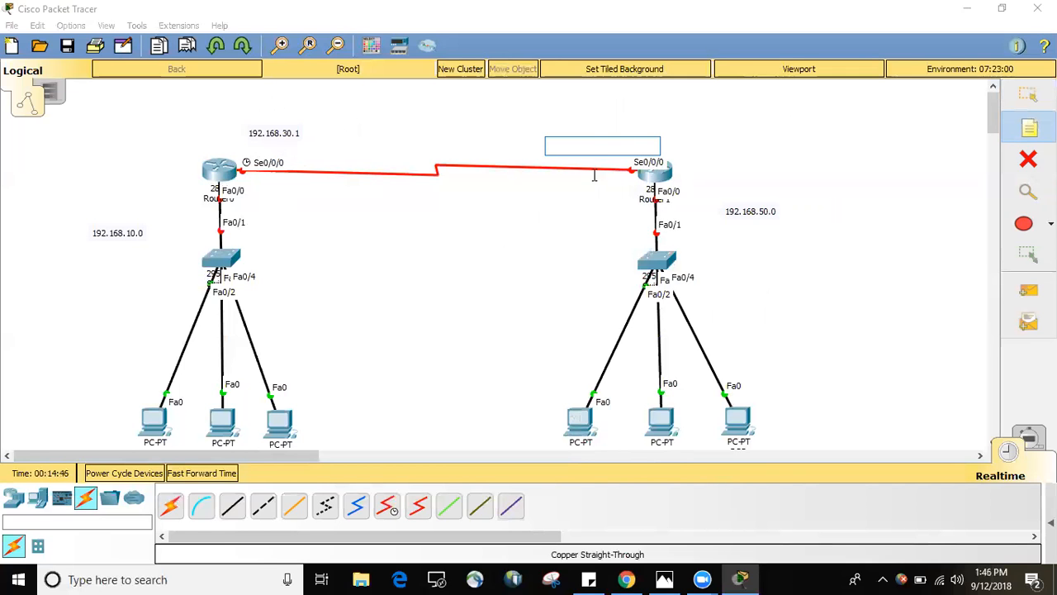
{"action": "type", "text": "192.168.30.2"}
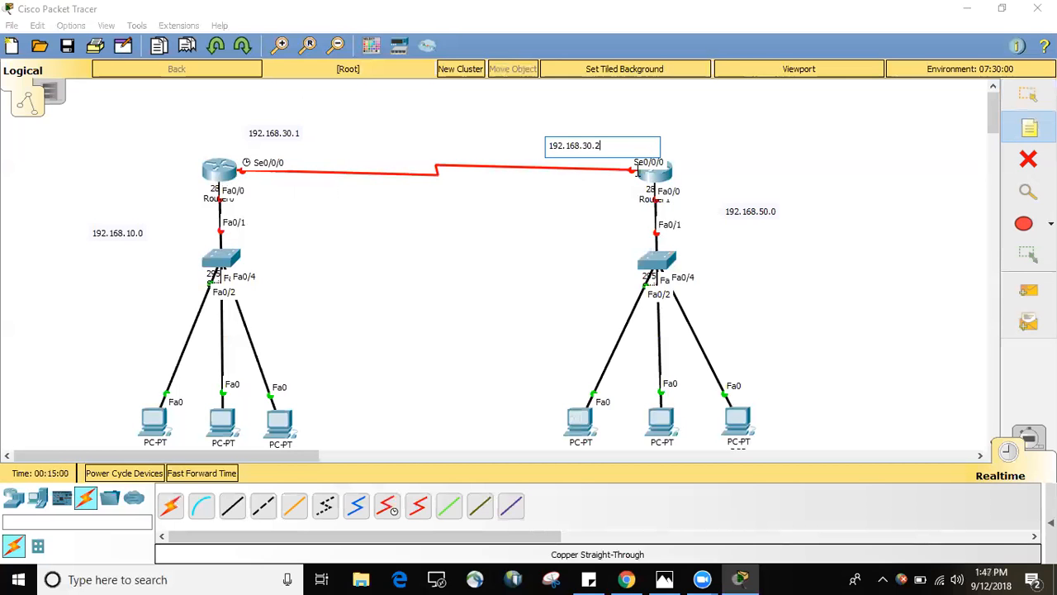
{"action": "left_click", "coordinate": [635, 170]}
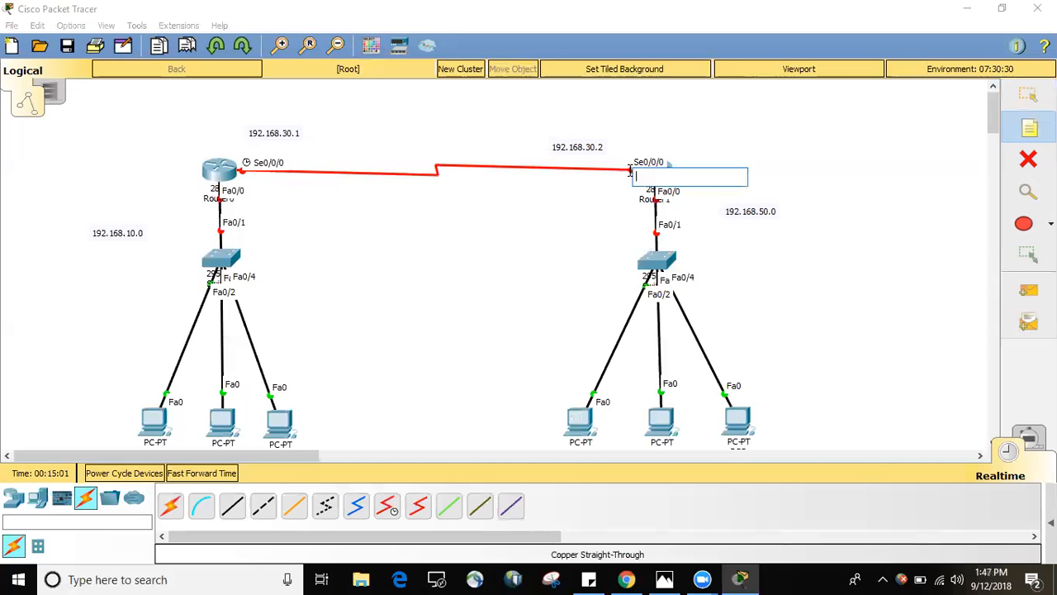
{"action": "left_click", "coordinate": [413, 109]}
{"action": "type", "text": "192.168.30.0"}
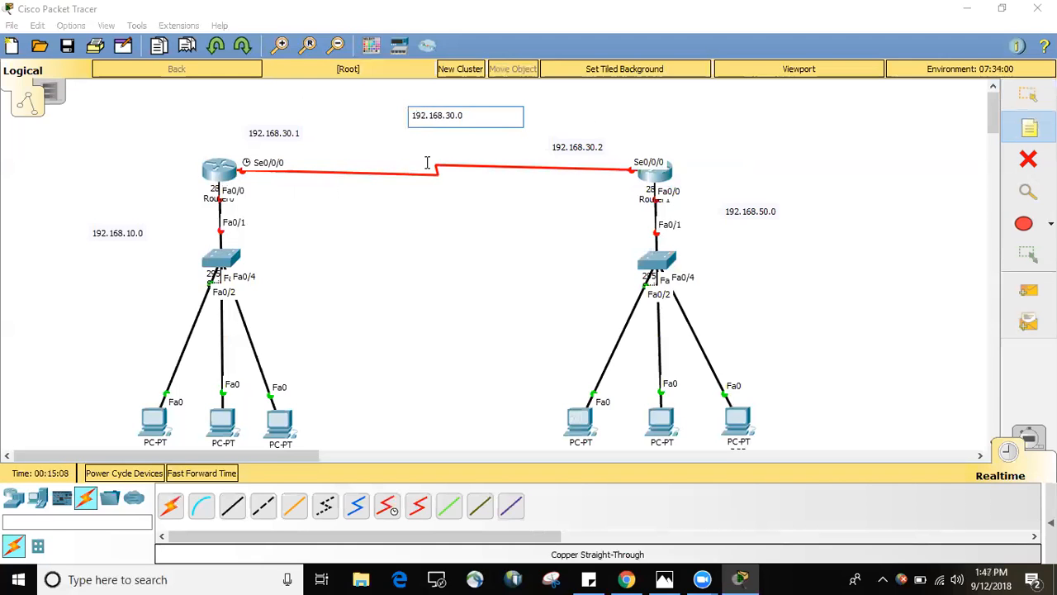
{"action": "key", "text": "BackSpace"}
{"action": "key", "text": "BackSpace"}
{"action": "key", "text": "BackSpace"}
{"action": "key", "text": "BackSpace"}
{"action": "key", "text": "BackSpace"}
{"action": "key", "text": "BackSpace"}
{"action": "key", "text": "BackSpace"}
{"action": "key", "text": "BackSpace"}
{"action": "key", "text": "BackSpace"}
{"action": "key", "text": "BackSpace"}
{"action": "key", "text": "BackSpace"}
Open Router0's command line, answer no to the initial configuration dialog and bring up the router prompt.
{"action": "left_click", "coordinate": [1028, 95]}
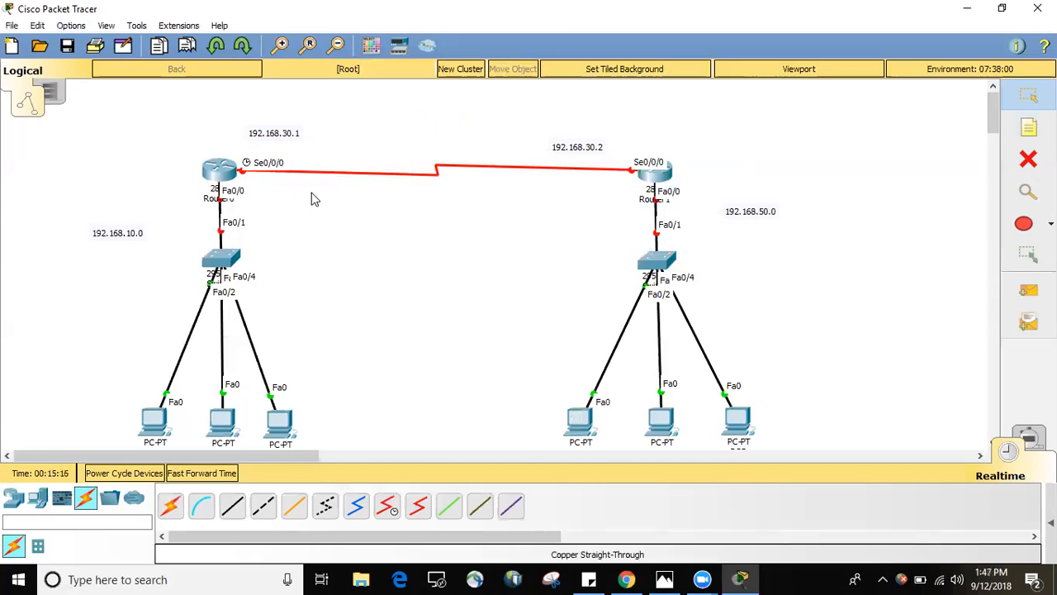
{"action": "left_click", "coordinate": [221, 173]}
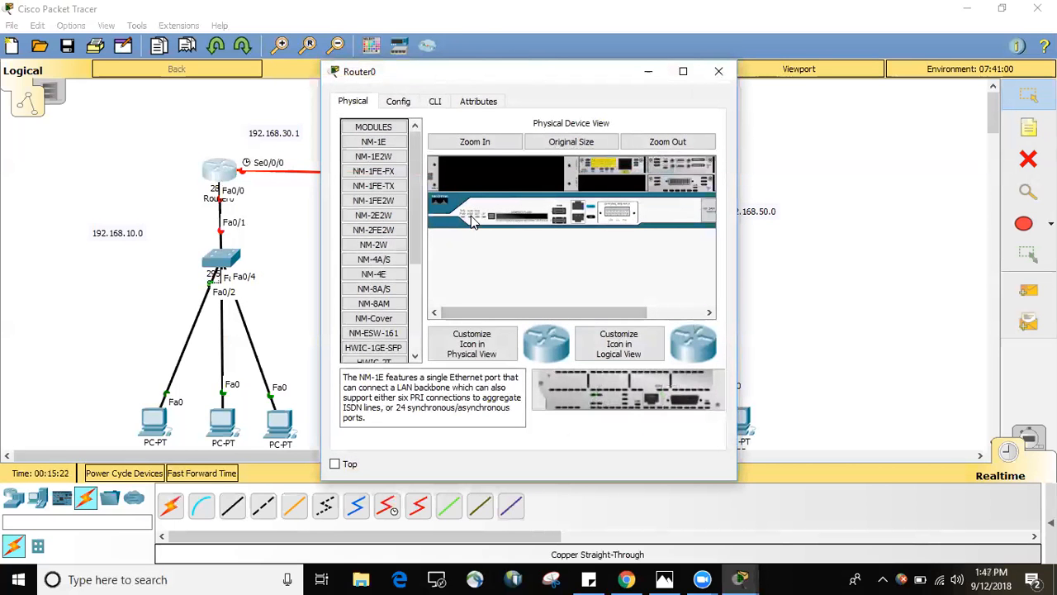
{"action": "left_click", "coordinate": [435, 106]}
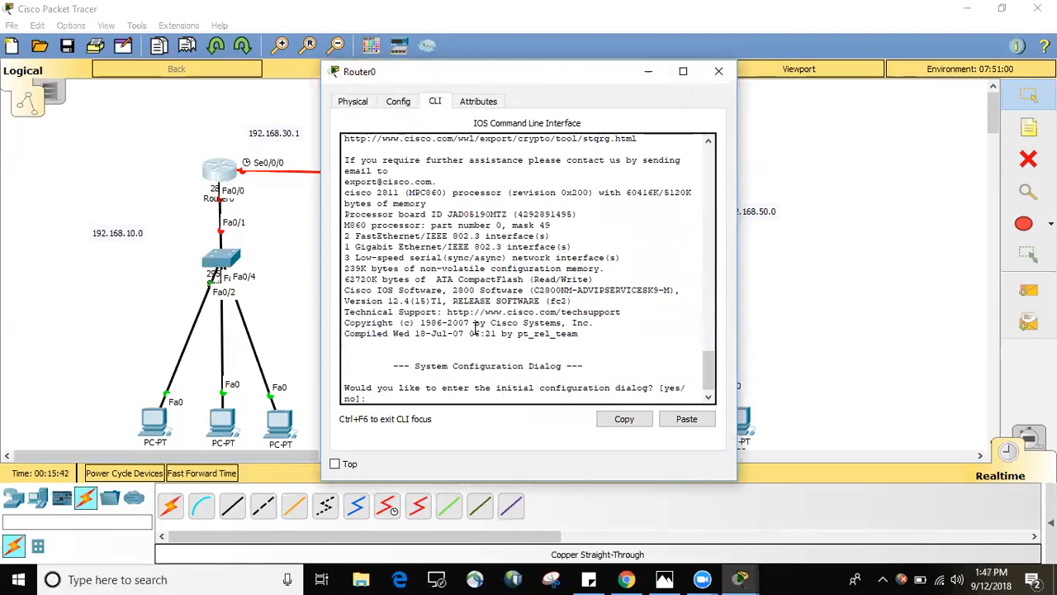
{"action": "type", "text": "o"}
{"action": "key", "text": "Return"}
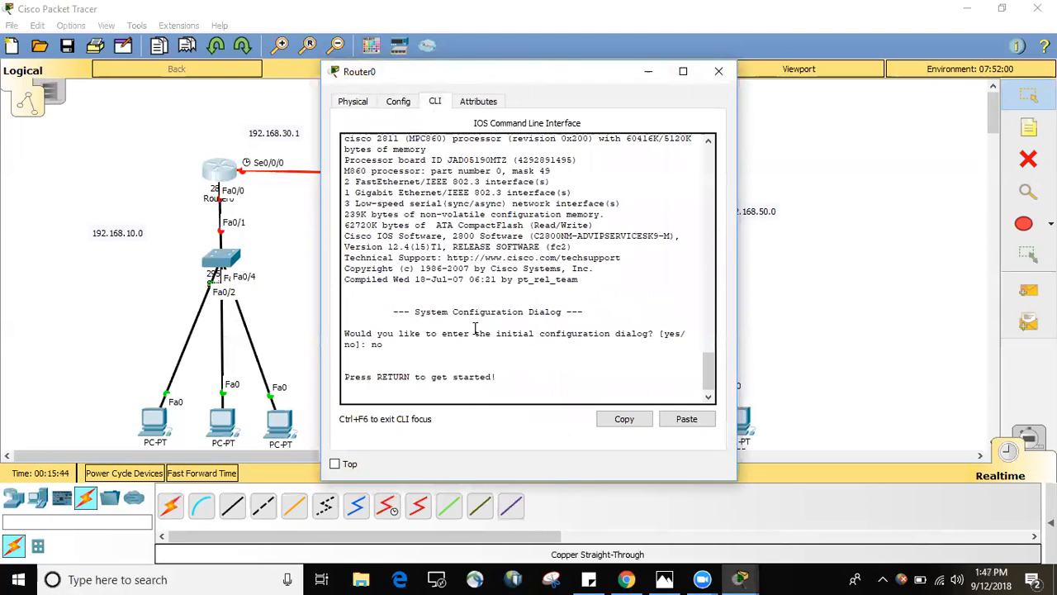
{"action": "key", "text": "Return"}
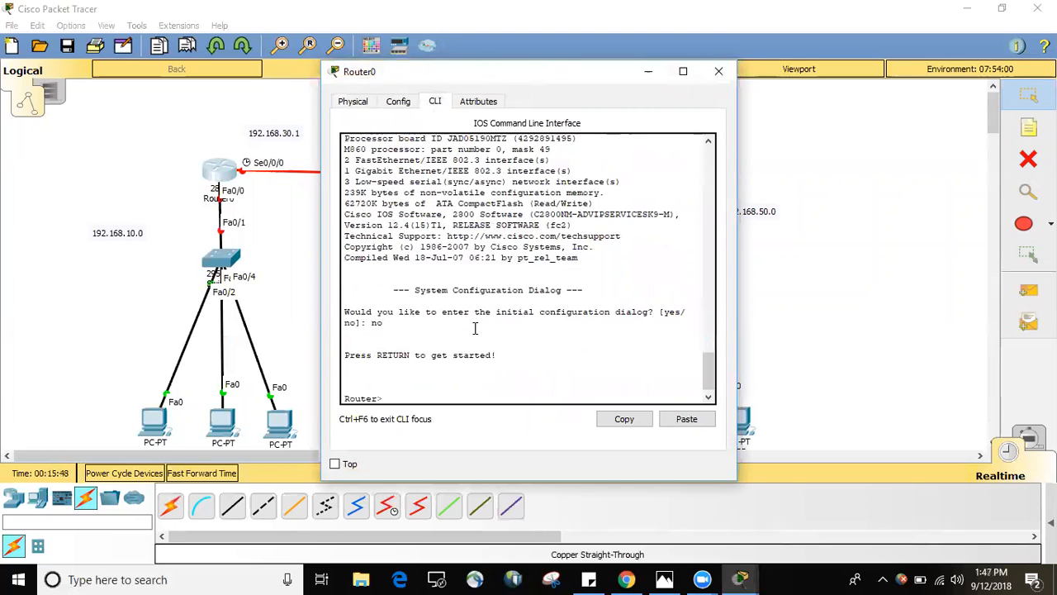
Enter privileged mode on Router0 with enable and global configuration mode with config t.
{"action": "type", "text": "enable"}
{"action": "key", "text": "Return"}
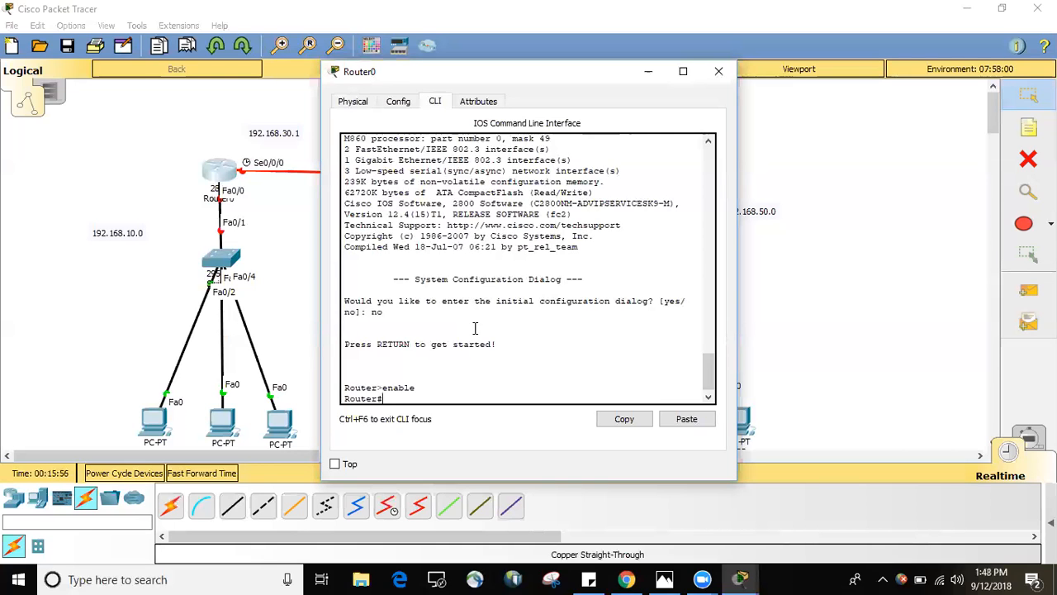
{"action": "type", "text": "congire"}
{"action": "key", "text": "BackSpace"}
{"action": "key", "text": "BackSpace"}
{"action": "key", "text": "BackSpace"}
{"action": "type", "text": "fig t"}
{"action": "key", "text": "Return"}
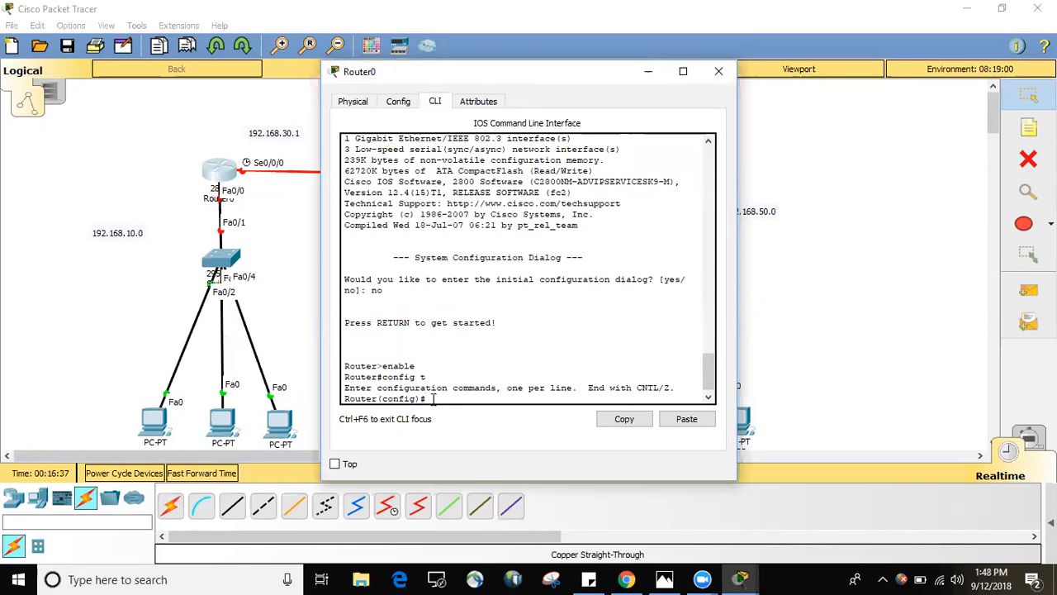
Set Router0's hostname to R1 with the command hostname R1.
{"action": "left_click_drag", "start_coordinate": [383, 398], "coordinate": [342, 398]}
{"action": "left_click", "coordinate": [441, 395]}
{"action": "type", "text": "hostname R1"}
{"action": "key", "text": "Return"}
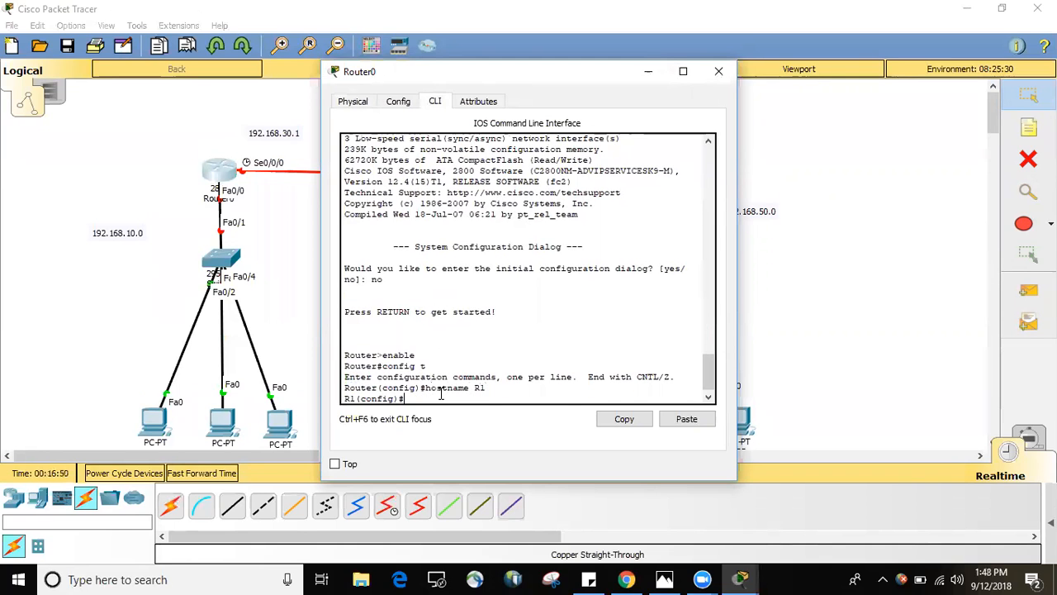
{"action": "double_click", "coordinate": [348, 398]}
{"action": "left_click", "coordinate": [409, 397]}
Check Router0's switch-facing port in the topology and enter its interface configuration with int fa0/0.
{"action": "left_click", "coordinate": [259, 198]}
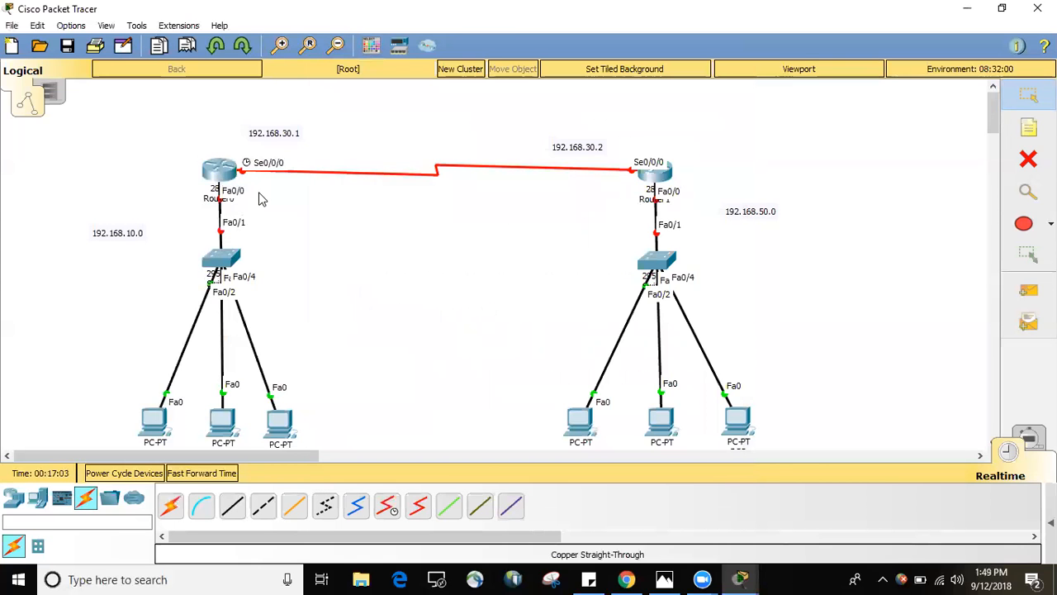
{"action": "left_click", "coordinate": [216, 174]}
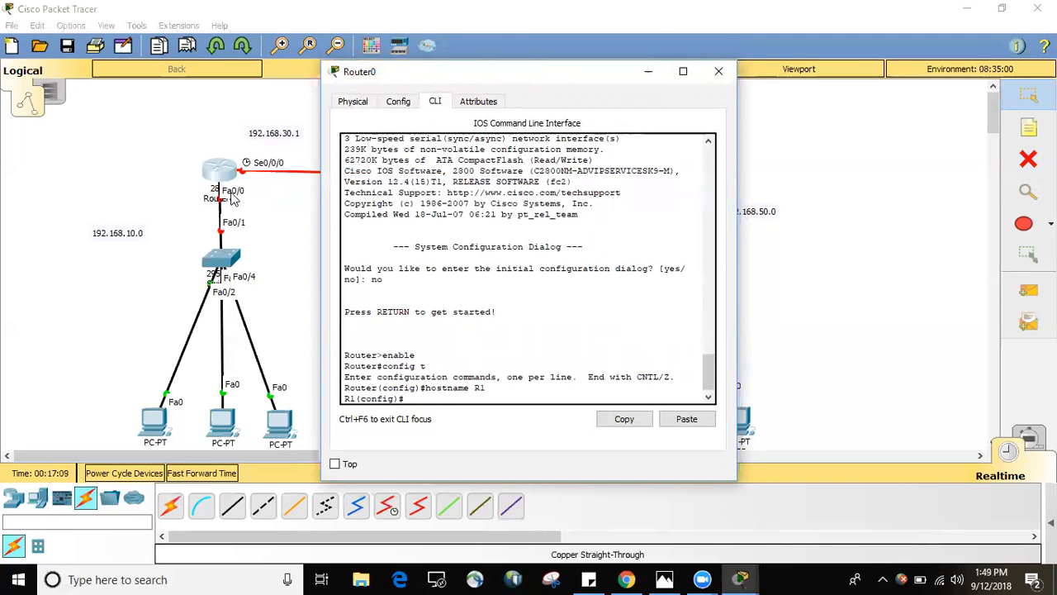
{"action": "left_click", "coordinate": [235, 198]}
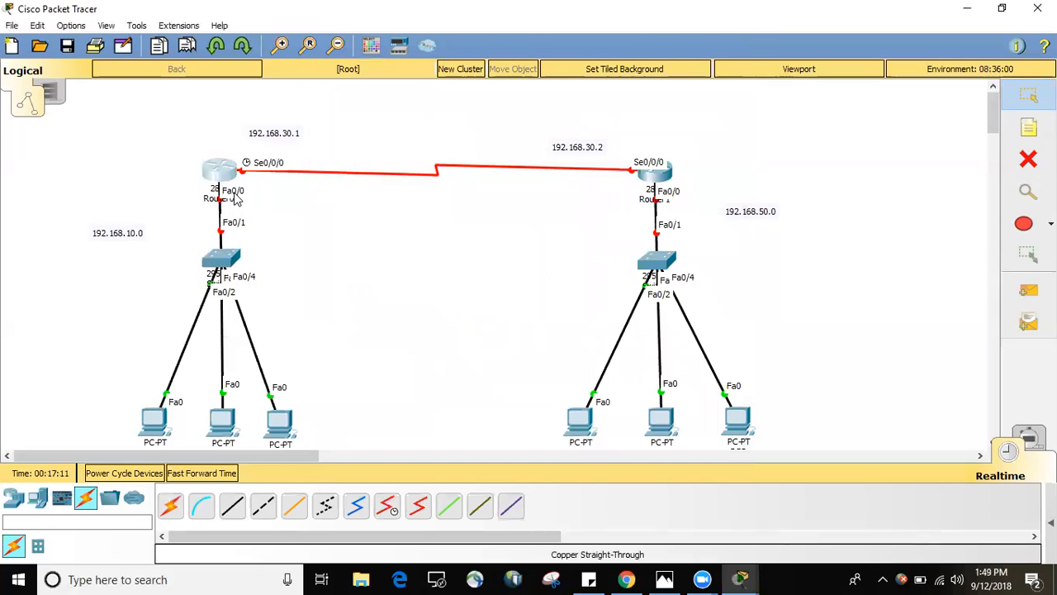
{"action": "left_click", "coordinate": [229, 174]}
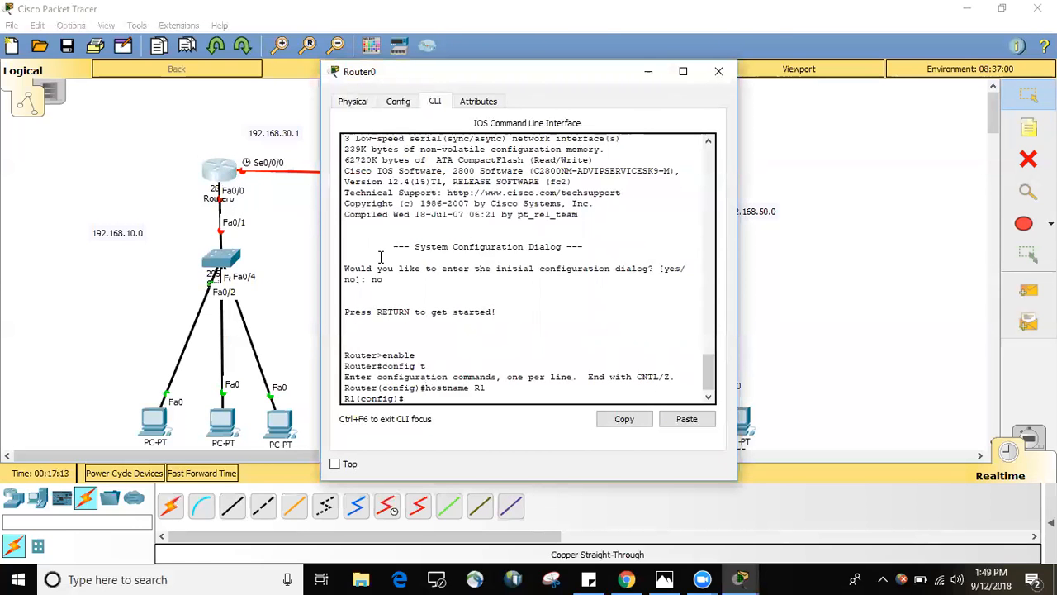
{"action": "type", "text": "int fa"}
{"action": "type", "text": "0/0"}
{"action": "key", "text": "Return"}
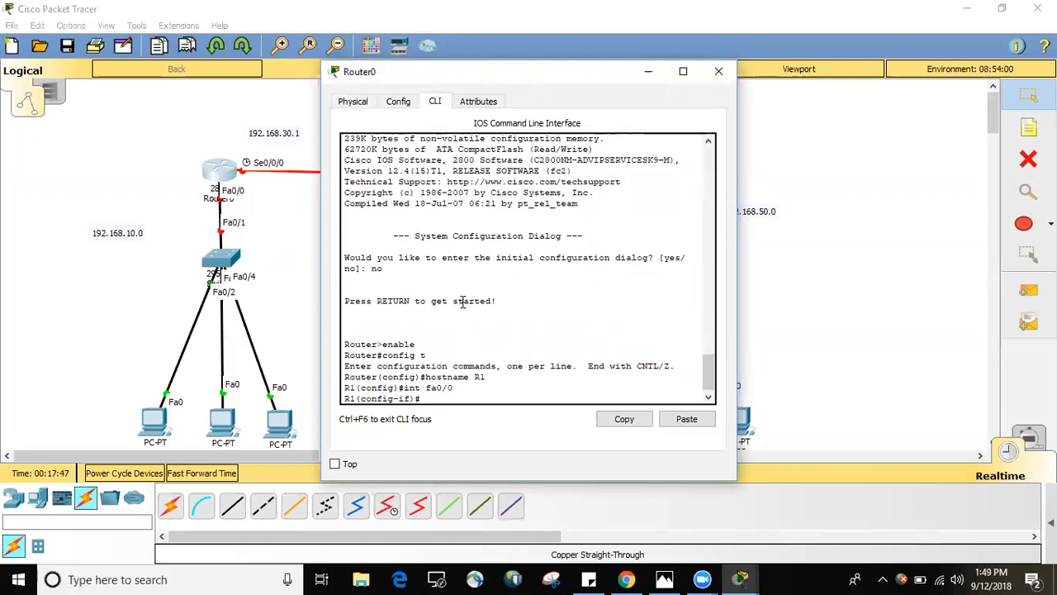
Assign IP address 192.168.10.1 with subnet mask 255.255.255.0 to R1's fa0/0 interface using ip add.
{"action": "type", "text": "p ad"}
{"action": "type", "text": "192.168."}
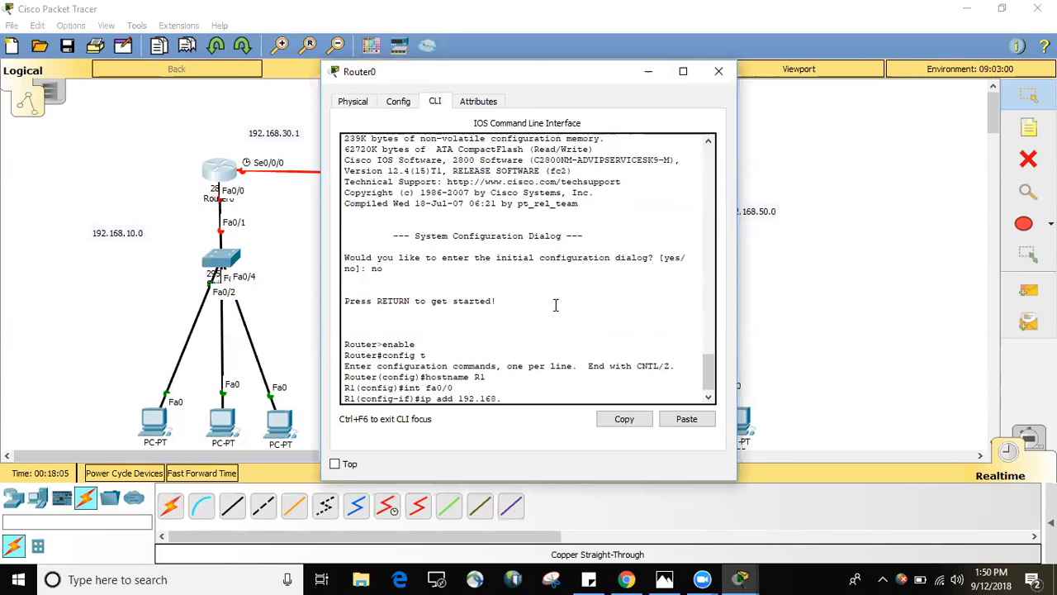
{"action": "type", "text": "10.1  25555.0"}
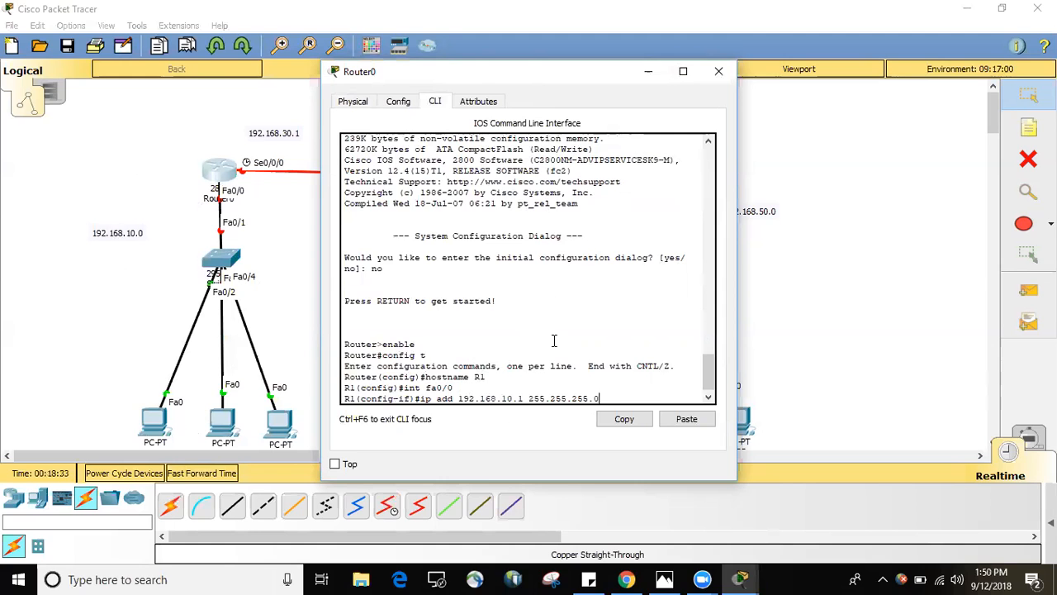
{"action": "mouse_move", "coordinate": [455, 398]}
{"action": "left_mouse_down"}
{"action": "mouse_move", "coordinate": [521, 397]}
{"action": "mouse_move", "coordinate": [452, 398]}
{"action": "mouse_move", "coordinate": [476, 395]}
{"action": "mouse_move", "coordinate": [460, 394]}
{"action": "left_mouse_up"}
{"action": "left_click", "coordinate": [524, 398]}
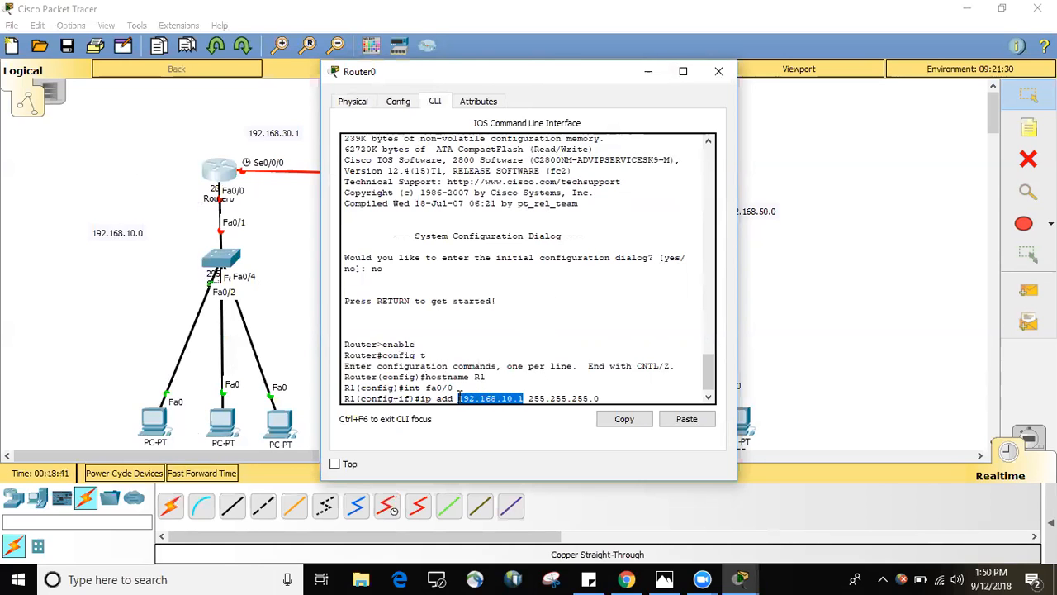
{"action": "left_click", "coordinate": [611, 398]}
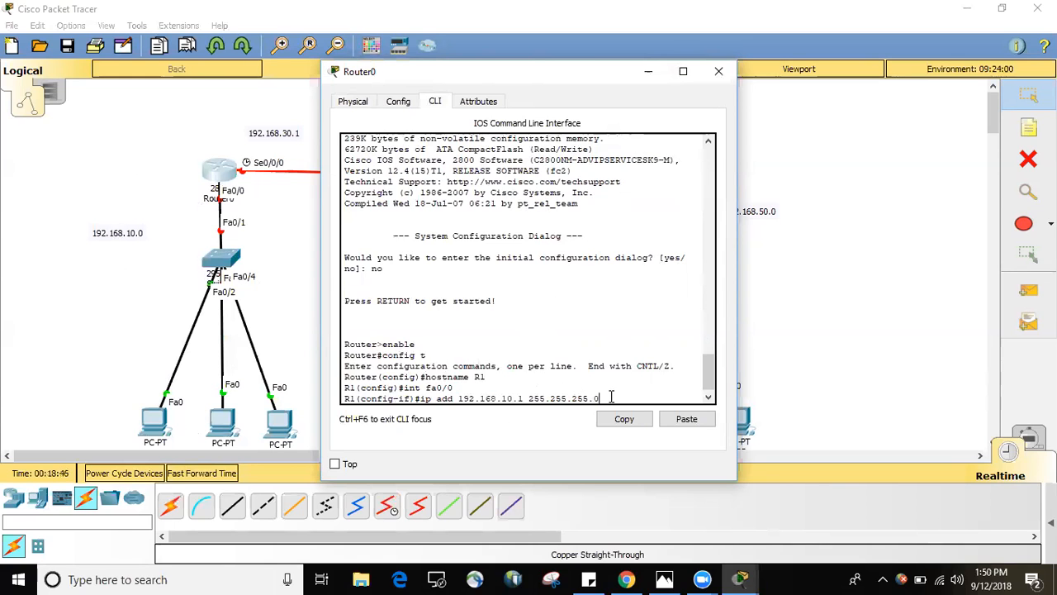
{"action": "key", "text": "Return"}
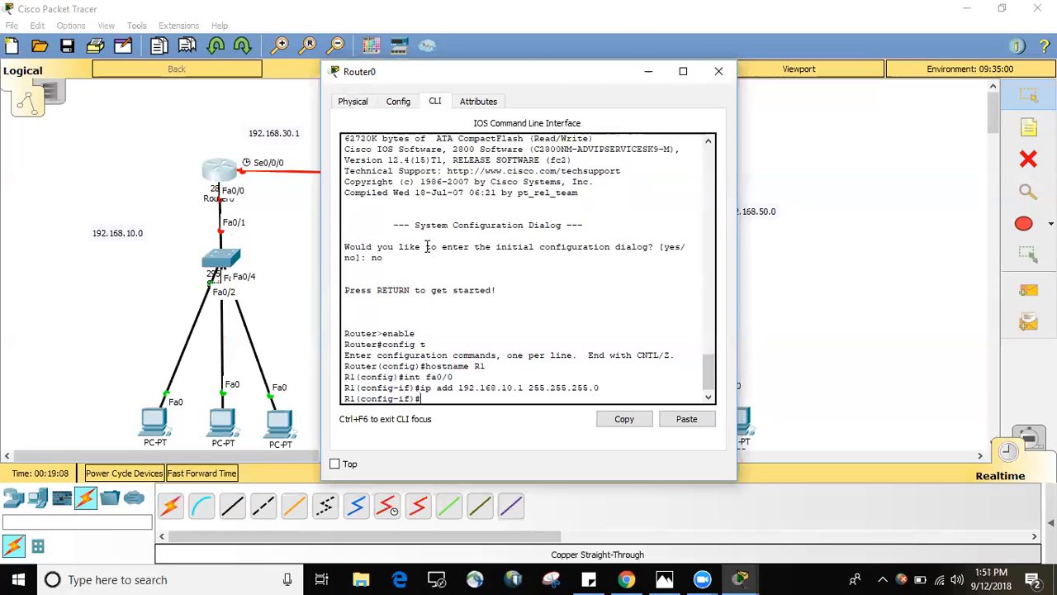
Enable R1's fa0/0 interface with no sh and return to the configuration prompt.
{"action": "type", "text": "o sh"}
{"action": "key", "text": "Return"}
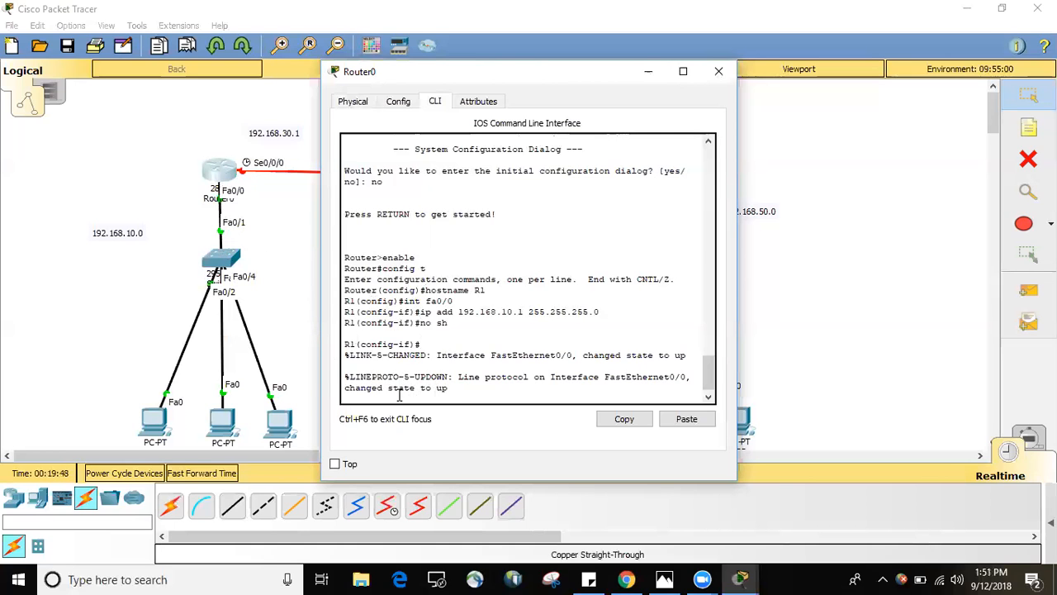
{"action": "key", "text": "Return"}
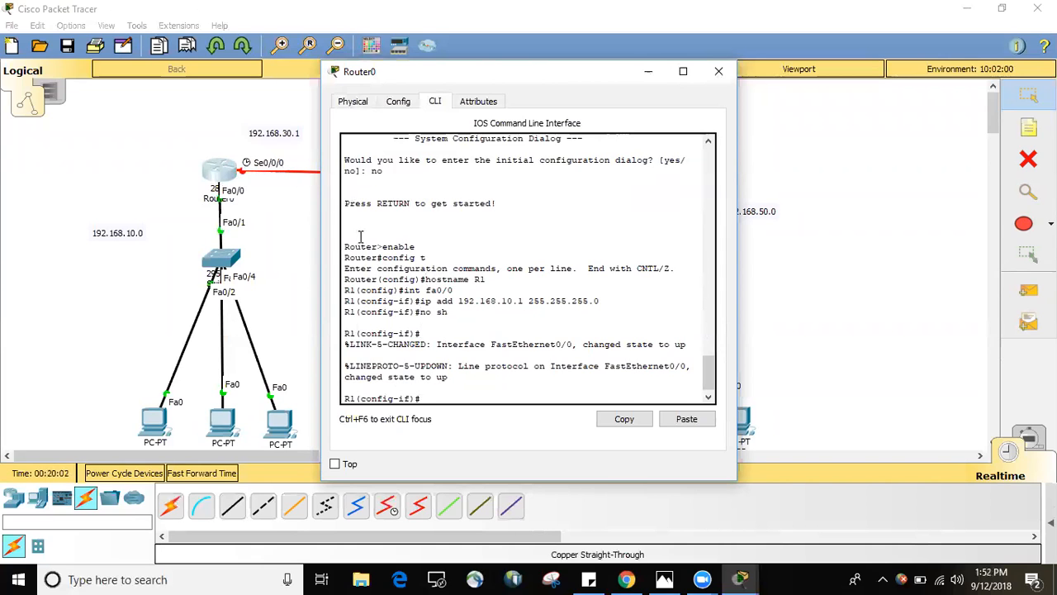
Switch R1 to configuring its serial interface with int se0/0/0.
{"action": "type", "text": "int se0/0/0"}
{"action": "key", "text": "Return"}
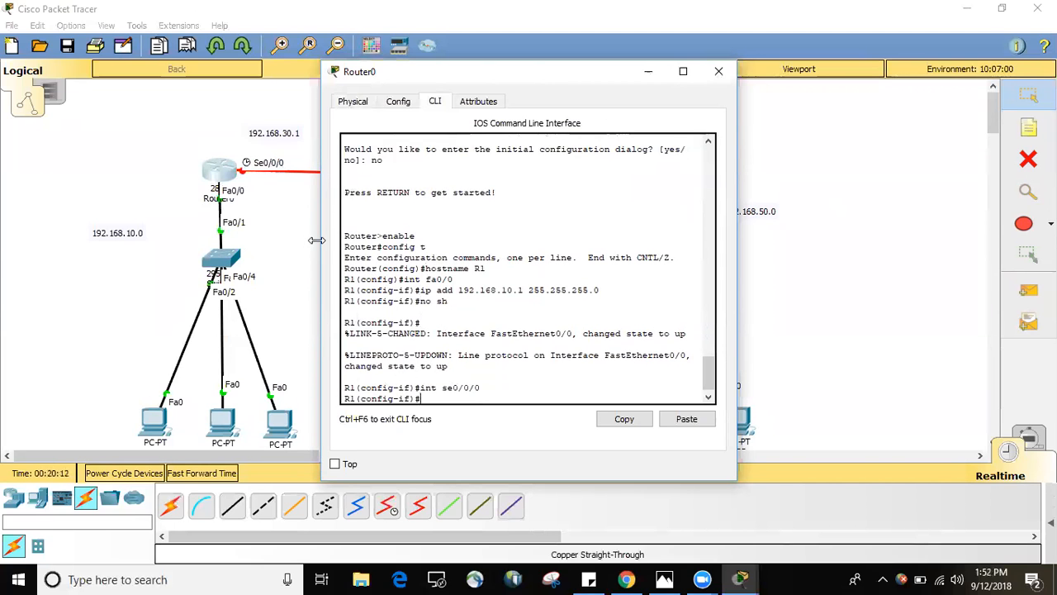
Assign IP address 192.168.30.1 with subnet mask 255.255.255.0 to R1's se0/0/0 interface and enable it with no sh.
{"action": "type", "text": "ip add"}
{"action": "type", "text": "19"}
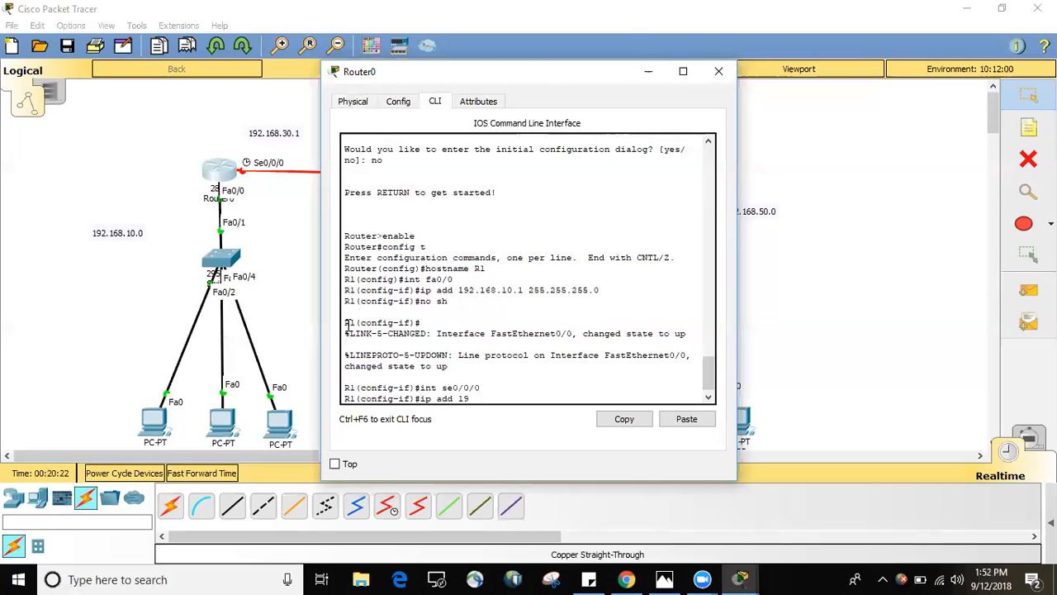
{"action": "type", "text": "2.168.30.1 255.255.255.0"}
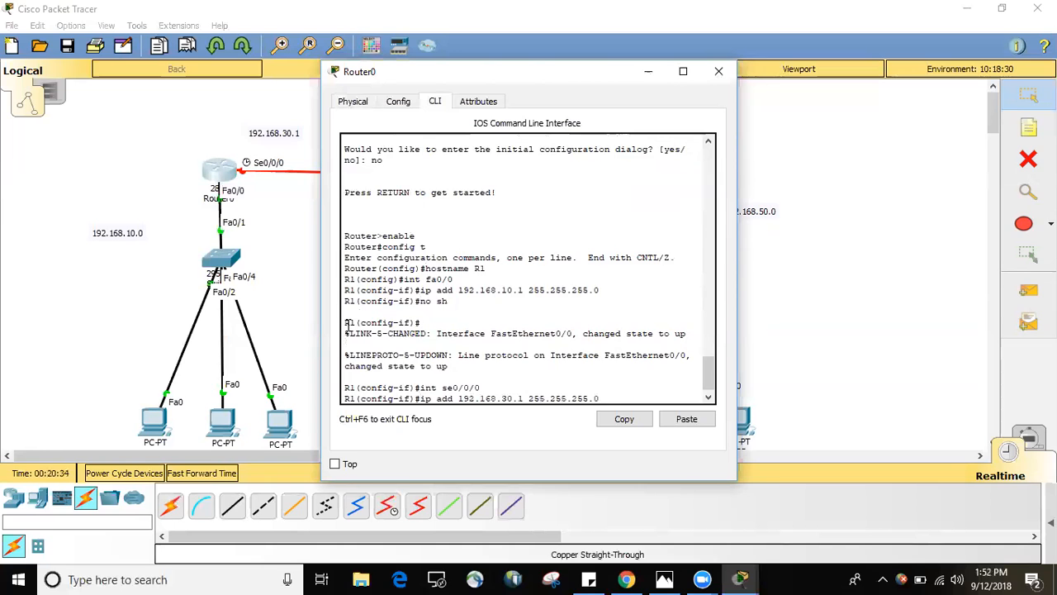
{"action": "key", "text": "Return"}
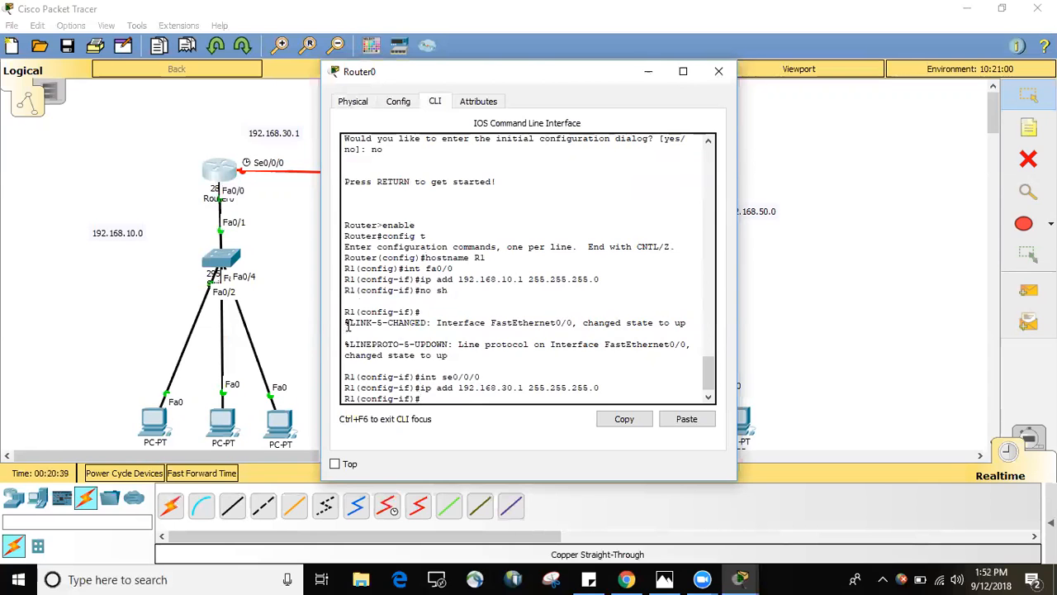
{"action": "type", "text": "no sh"}
{"action": "key", "text": "Return"}
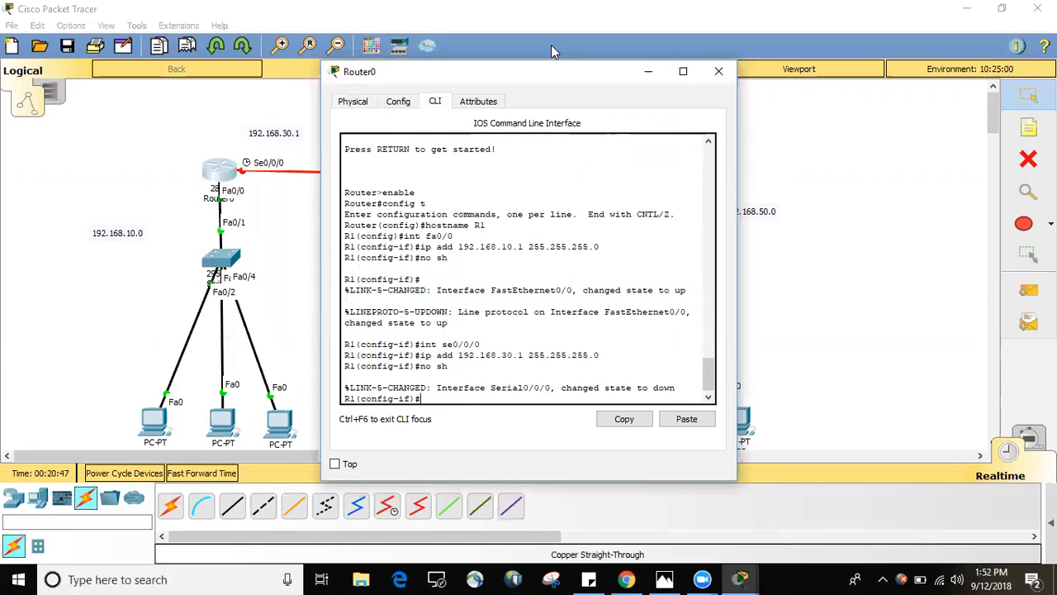
Leave R1's serial interface configuration mode with exit and minimise the Router0 window.
{"action": "left_click_drag", "start_coordinate": [542, 78], "coordinate": [450, 253]}
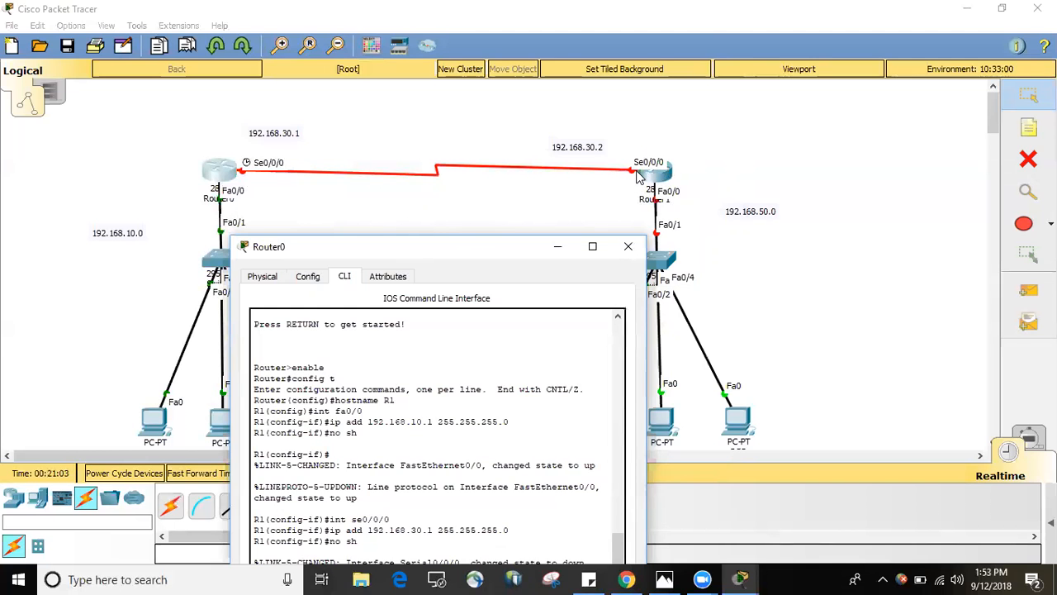
{"action": "left_click", "coordinate": [628, 246]}
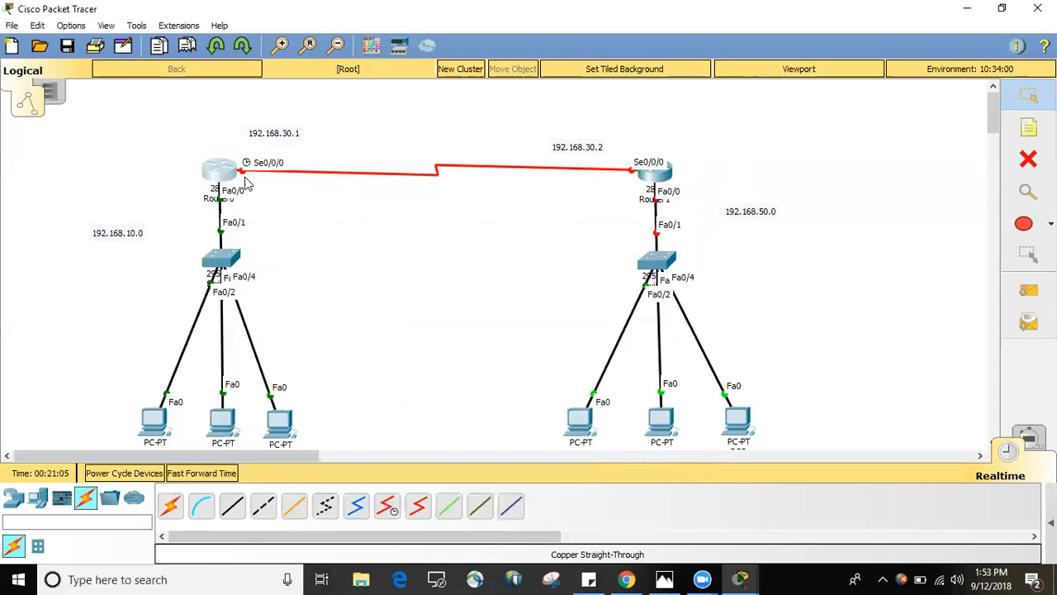
{"action": "left_click", "coordinate": [222, 171]}
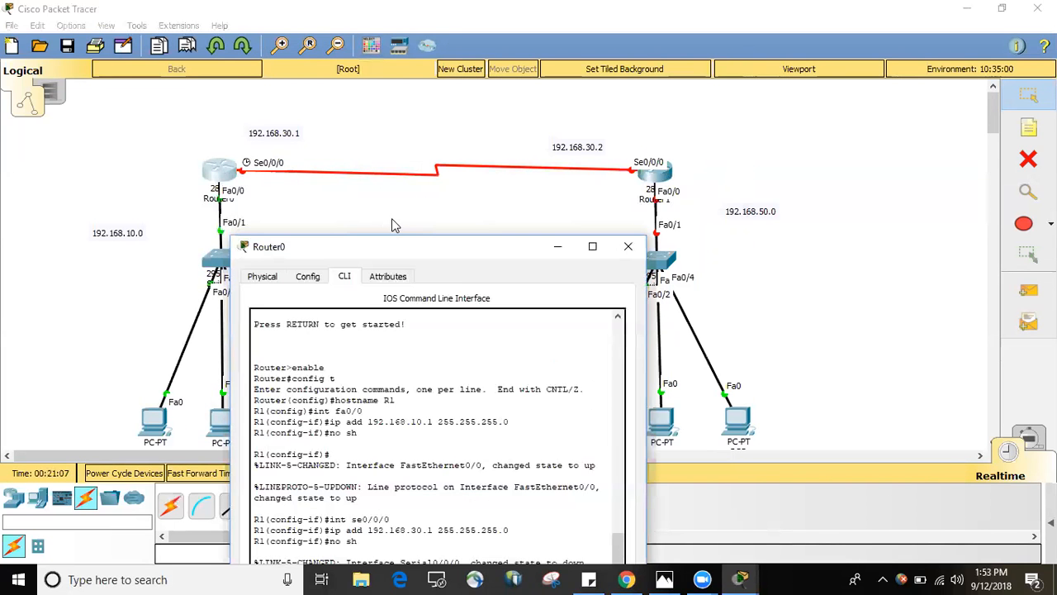
{"action": "left_click_drag", "start_coordinate": [458, 248], "coordinate": [472, 106]}
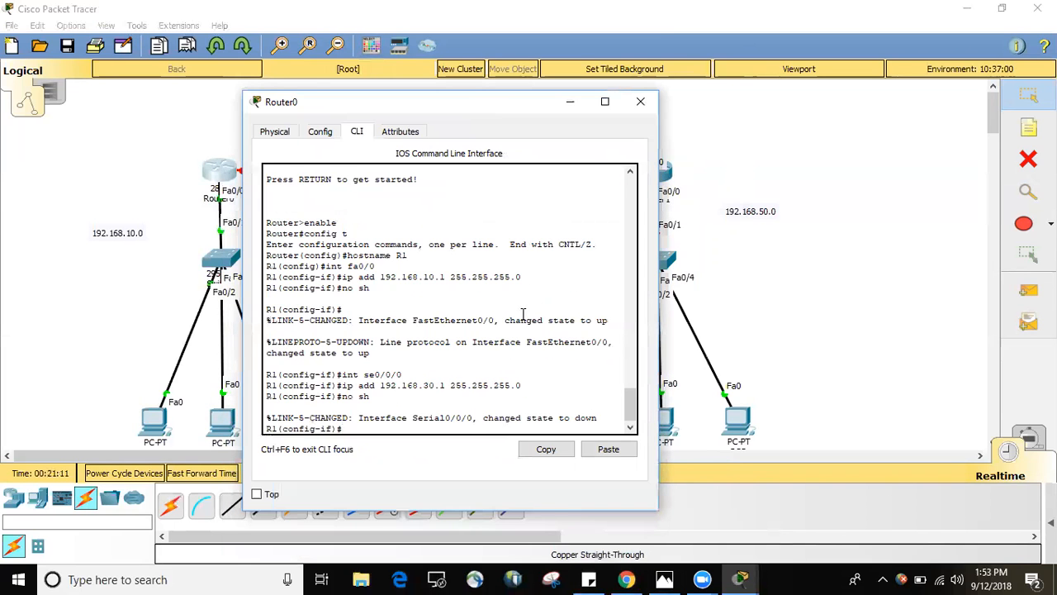
{"action": "key", "text": "Return"}
{"action": "type", "text": "exit"}
{"action": "key", "text": "Return"}
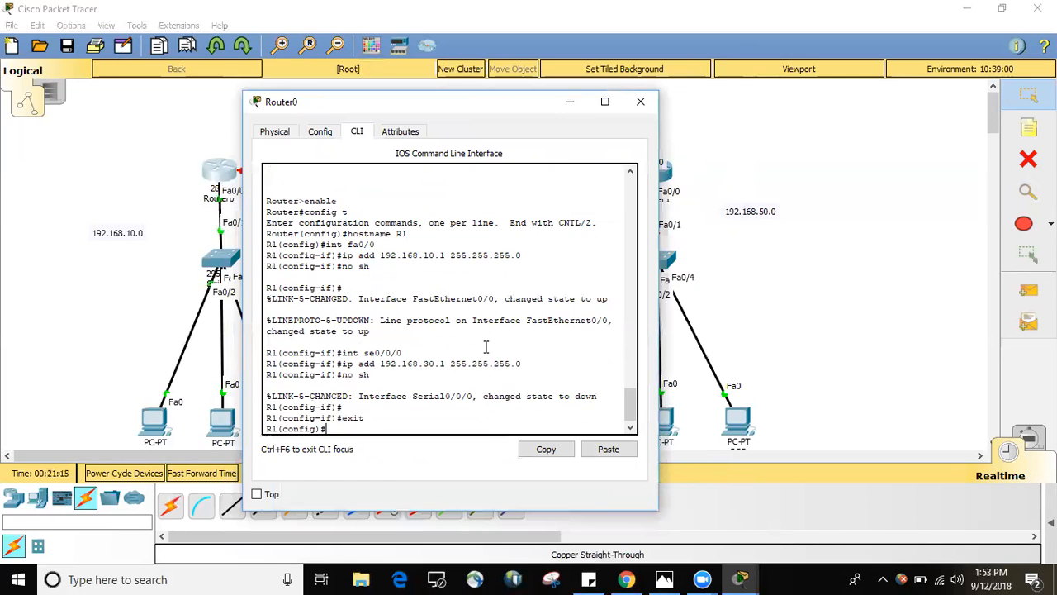
{"action": "left_click", "coordinate": [570, 103]}
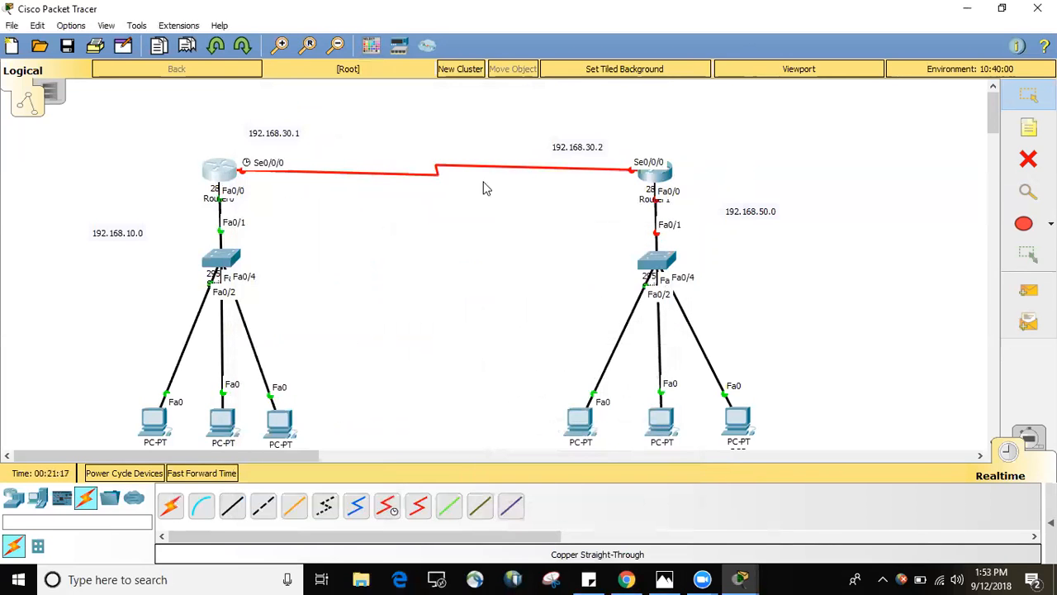
Open Router1's command line, decline the initial configuration dialog, and enter global configuration mode with en and config t.
{"action": "left_click", "coordinate": [665, 180]}
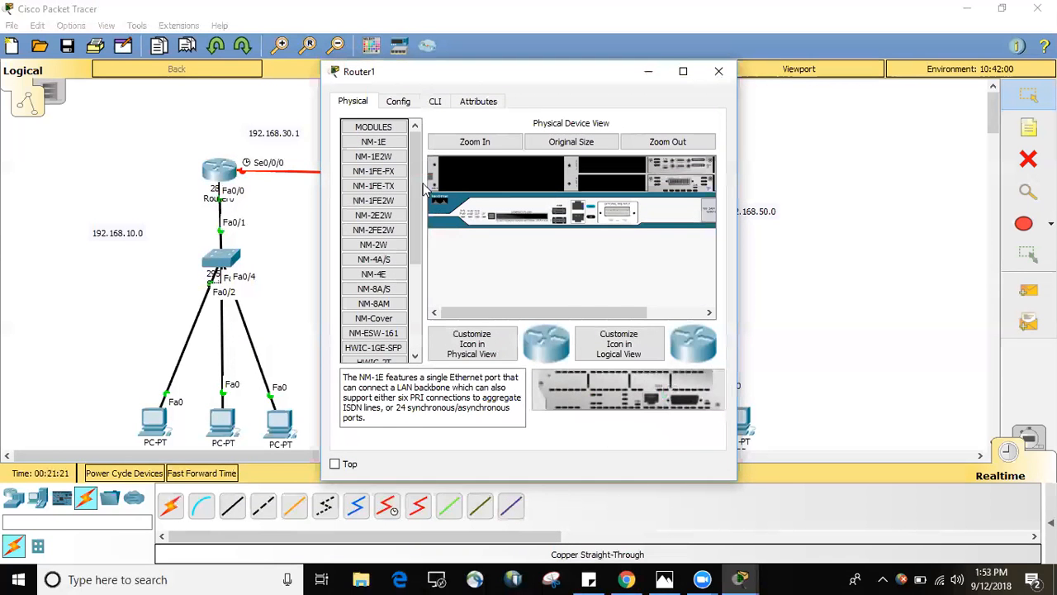
{"action": "left_click", "coordinate": [435, 104]}
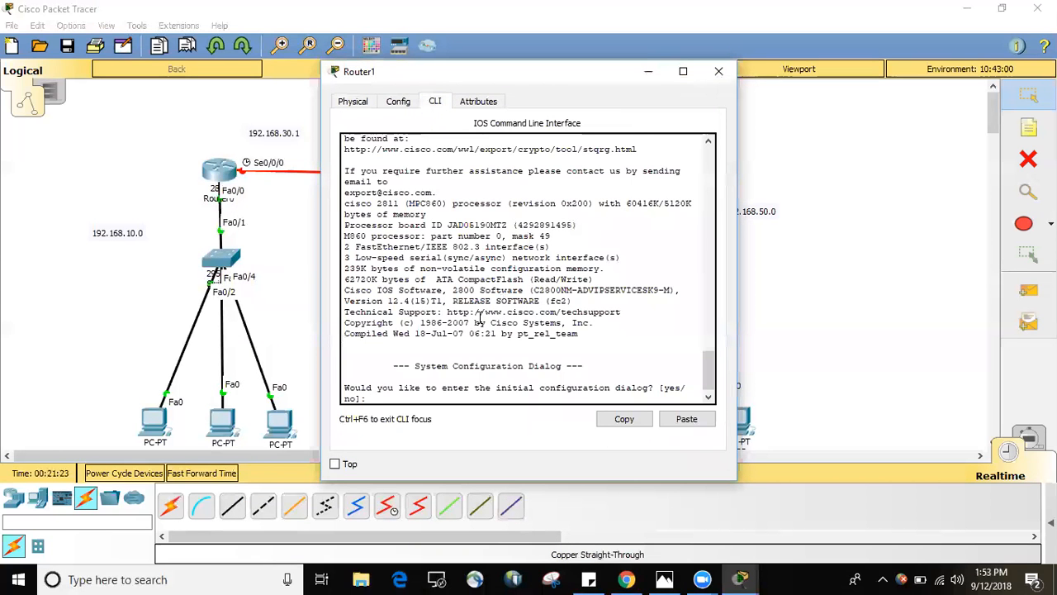
{"action": "type", "text": "no"}
{"action": "key", "text": "Return"}
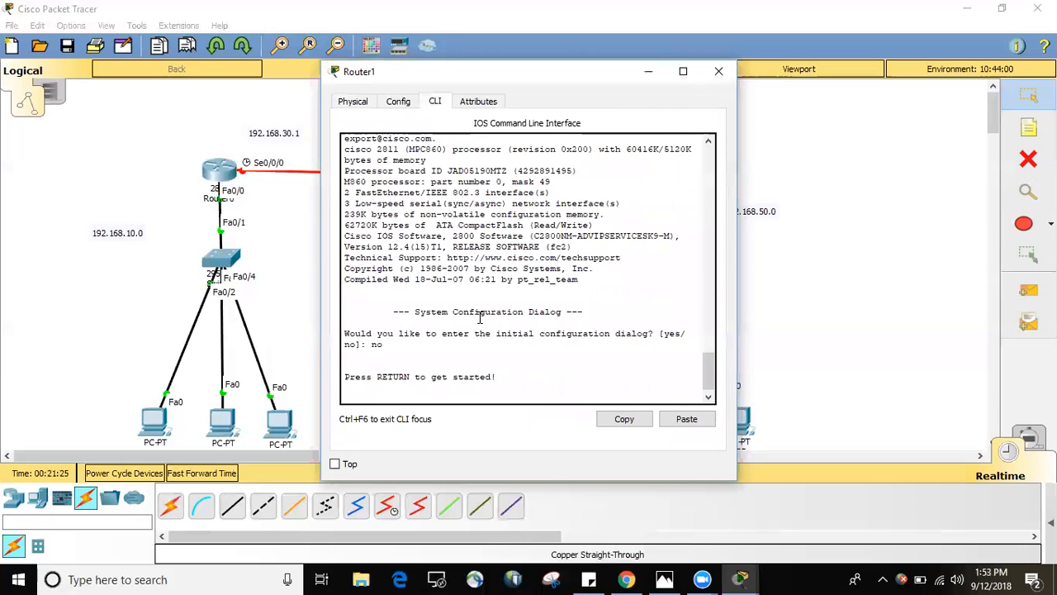
{"action": "key", "text": "Return"}
{"action": "type", "text": "en"}
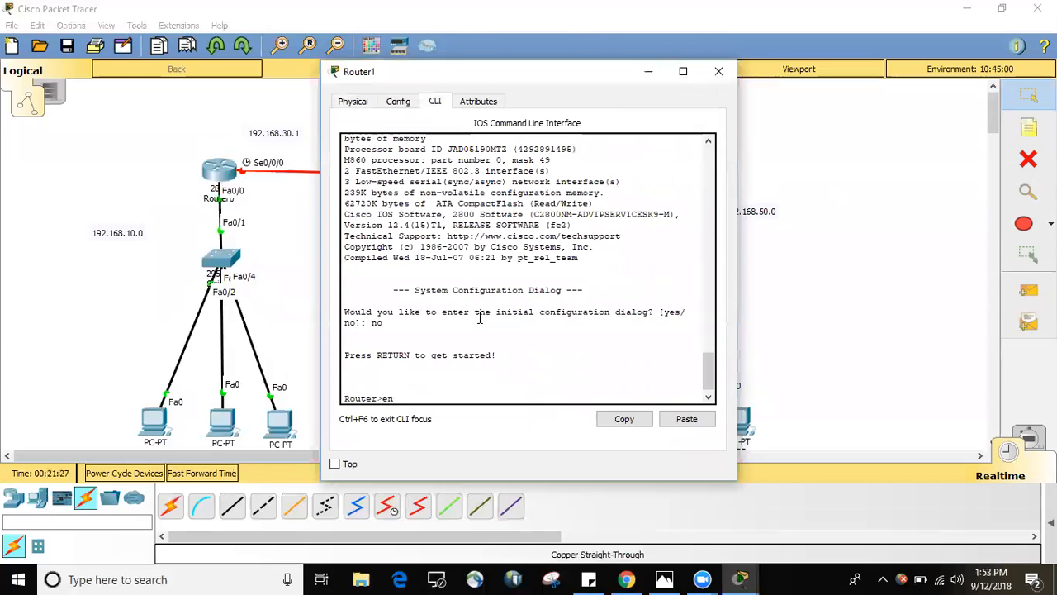
{"action": "key", "text": "Return"}
{"action": "type", "text": "config t"}
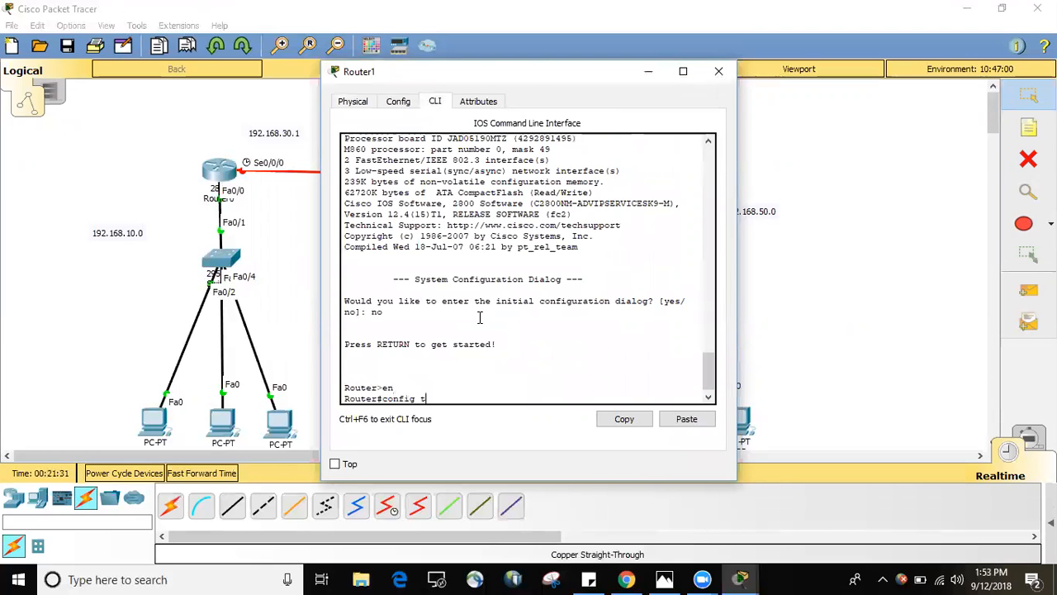
{"action": "key", "text": "Return"}
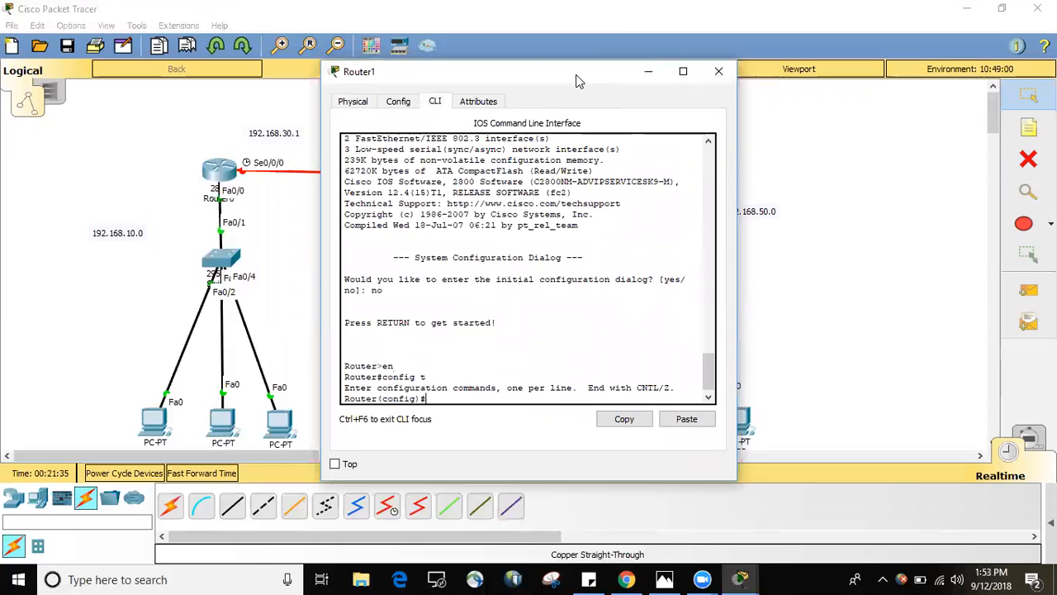
Move the Router1 window clear of its part of the topology and set the router's hostname to R2.
{"action": "left_click_drag", "start_coordinate": [543, 74], "coordinate": [331, 59]}
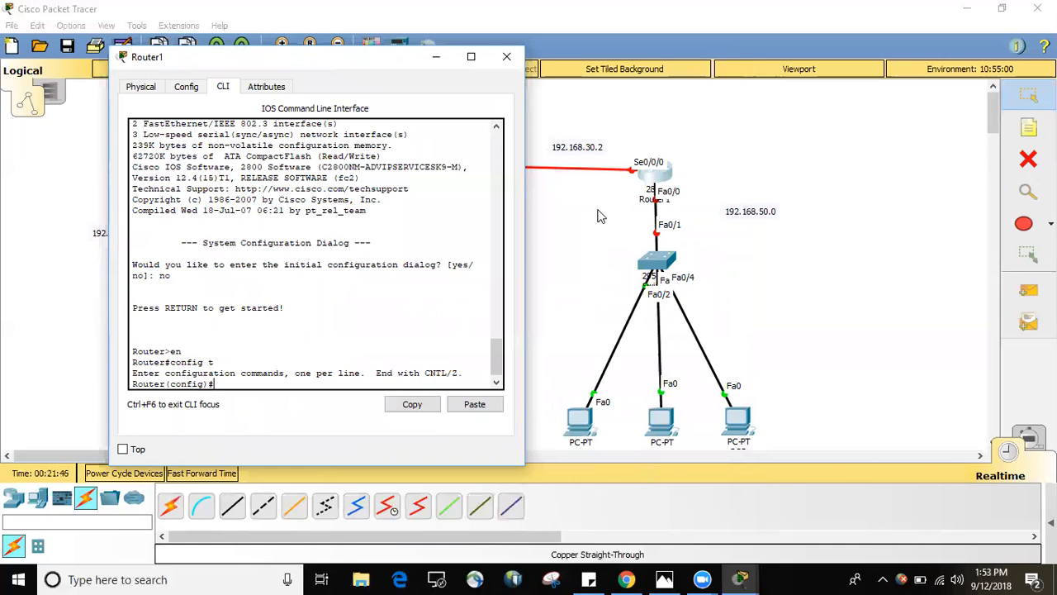
{"action": "type", "text": "hostname R2"}
{"action": "key", "text": "Return"}
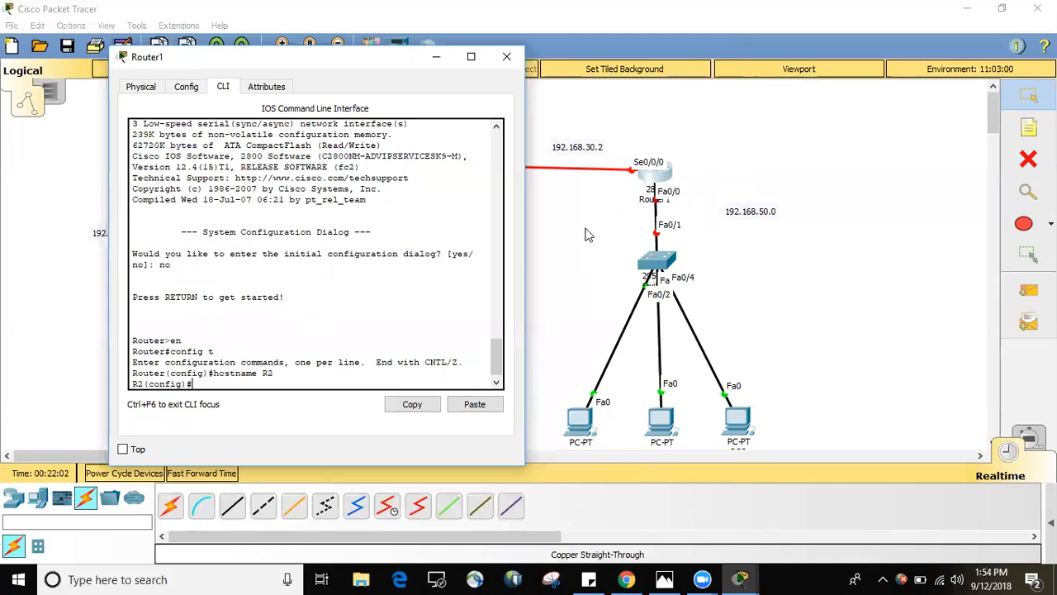
Enter R2's fa0/0 interface configuration and assign it IP address 192.168.50.1 with subnet mask 255.255.255.0.
{"action": "type", "text": "int fa0/0"}
{"action": "key", "text": "Return"}
{"action": "type", "text": "ip add"}
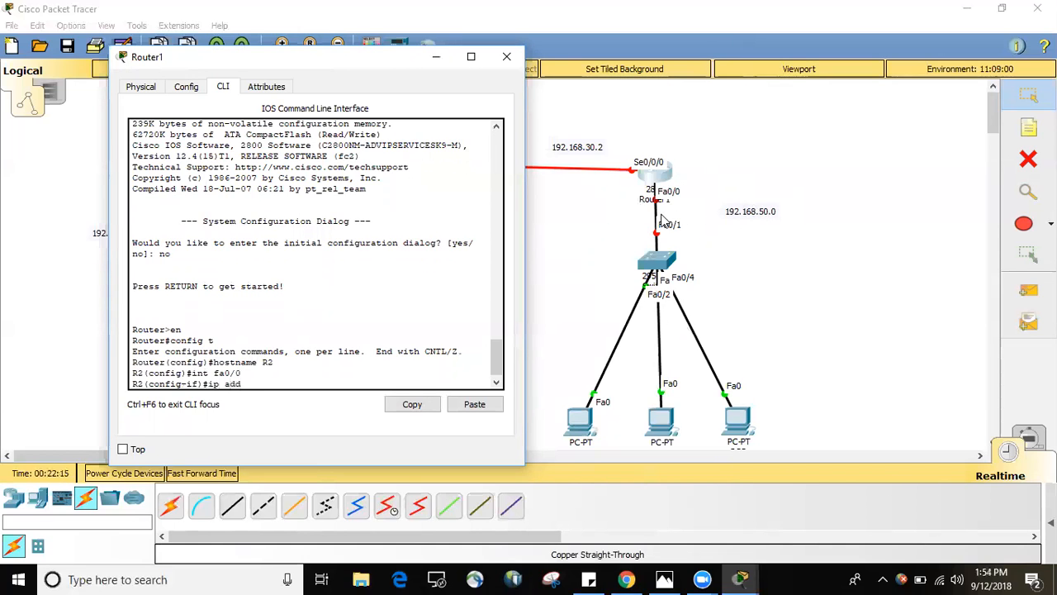
{"action": "type", "text": "192.168.50.1"}
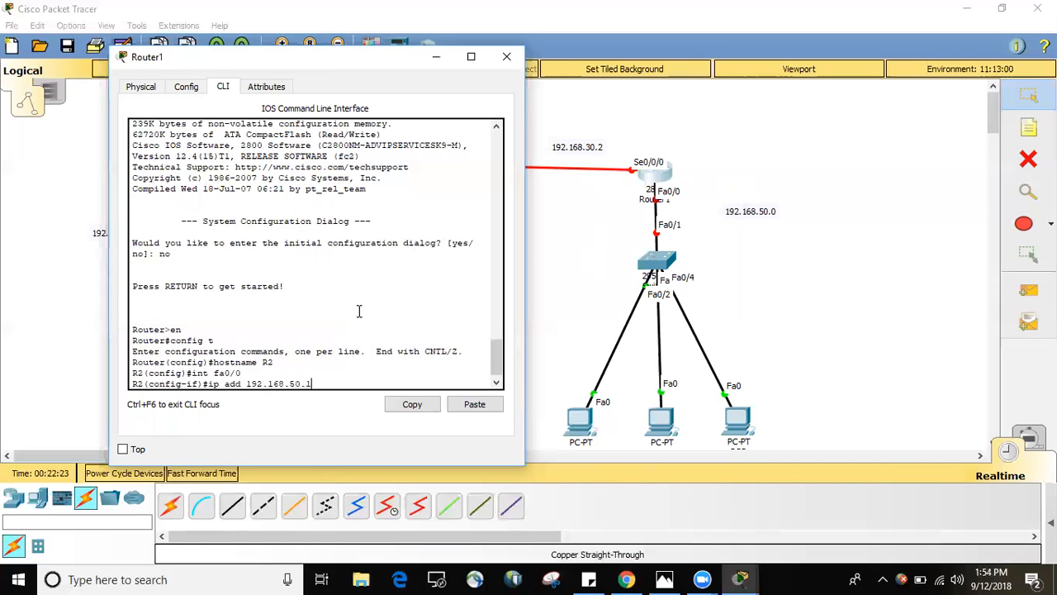
{"action": "type", "text": " 255.255.255.0"}
{"action": "key", "text": "Return"}
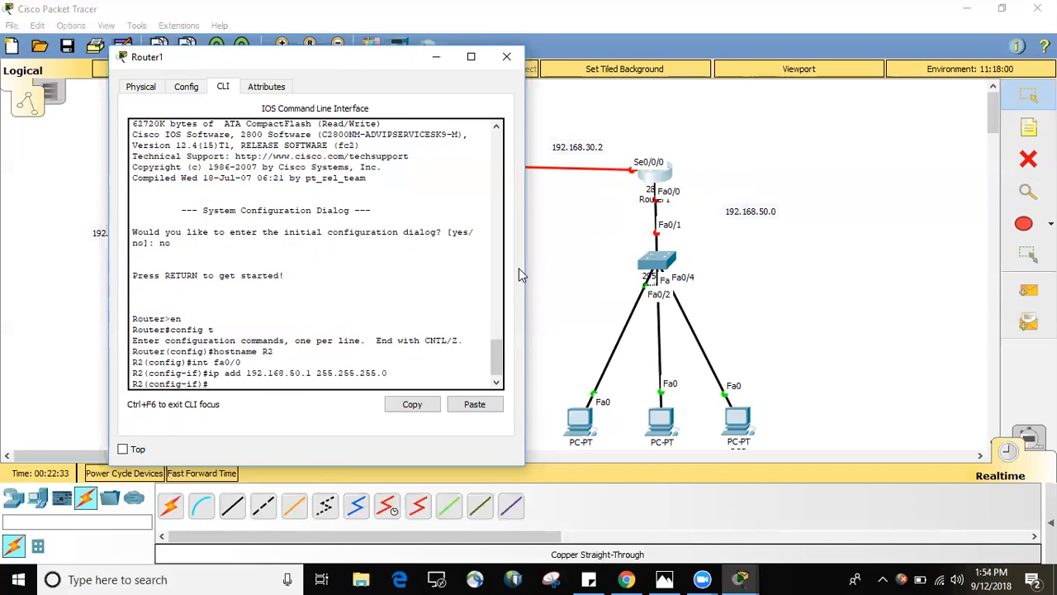
Enable R2's fa0/0 interface with no sh and return to the configuration prompt.
{"action": "type", "text": "no sh"}
{"action": "key", "text": "Return"}
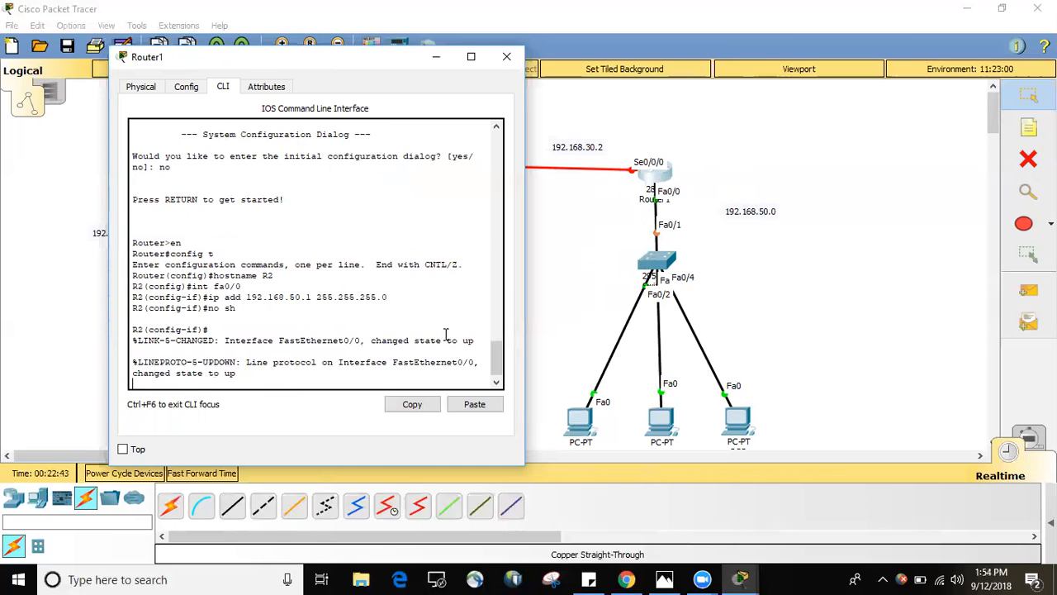
{"action": "key", "text": "Return"}
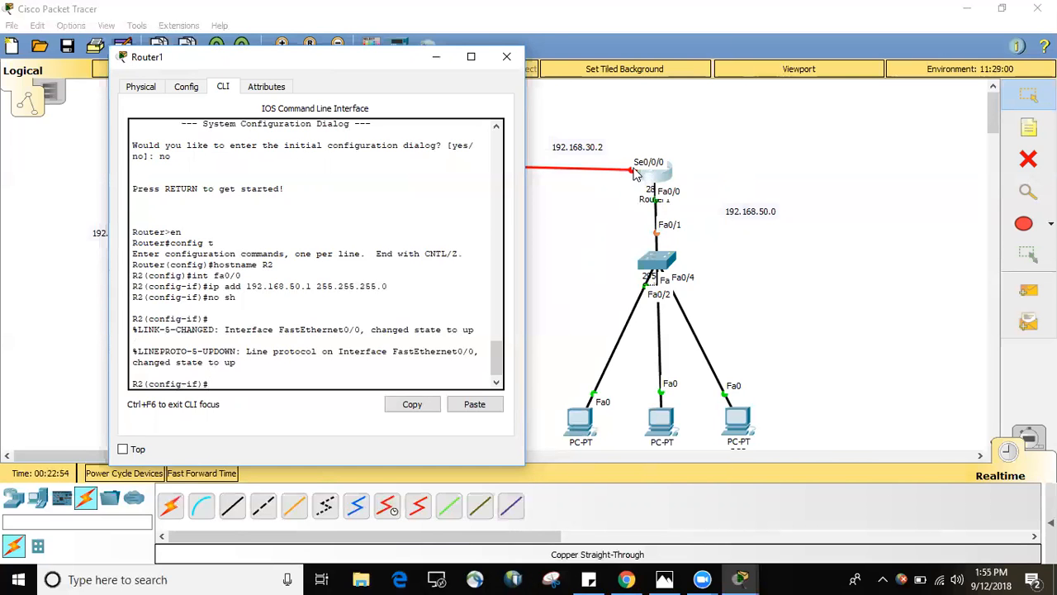
Enter R2's se0/0/0 interface configuration and assign it IP address 192.168.30.2 with subnet mask 255.255.255.0.
{"action": "type", "text": "nt se0/0/0/"}
{"action": "key", "text": "Return"}
{"action": "type", "text": "ip "}
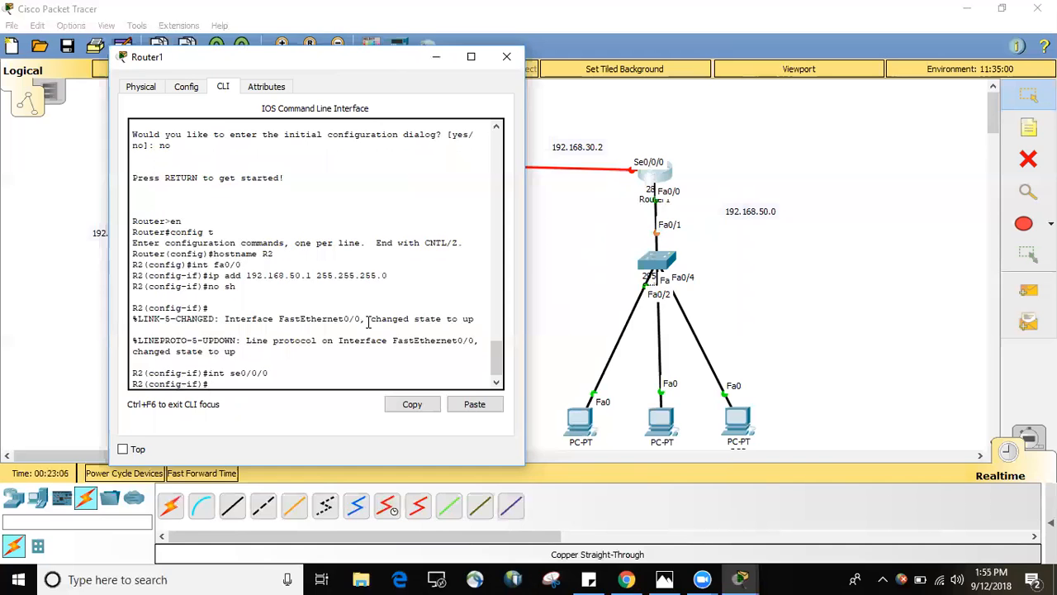
{"action": "type", "text": "add 192.168.30"}
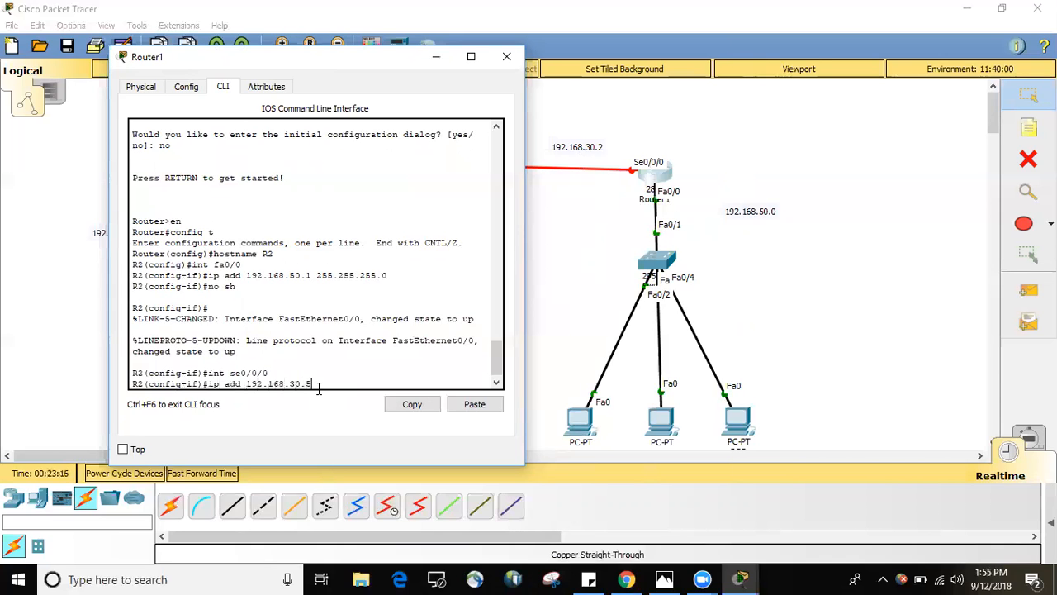
{"action": "type", "text": ".2 255.255.255.0"}
{"action": "key", "text": "Return"}
Enable R2's se0/0/0 interface with no sh, keeping the serial link between the routers in view.
{"action": "type", "text": "no"}
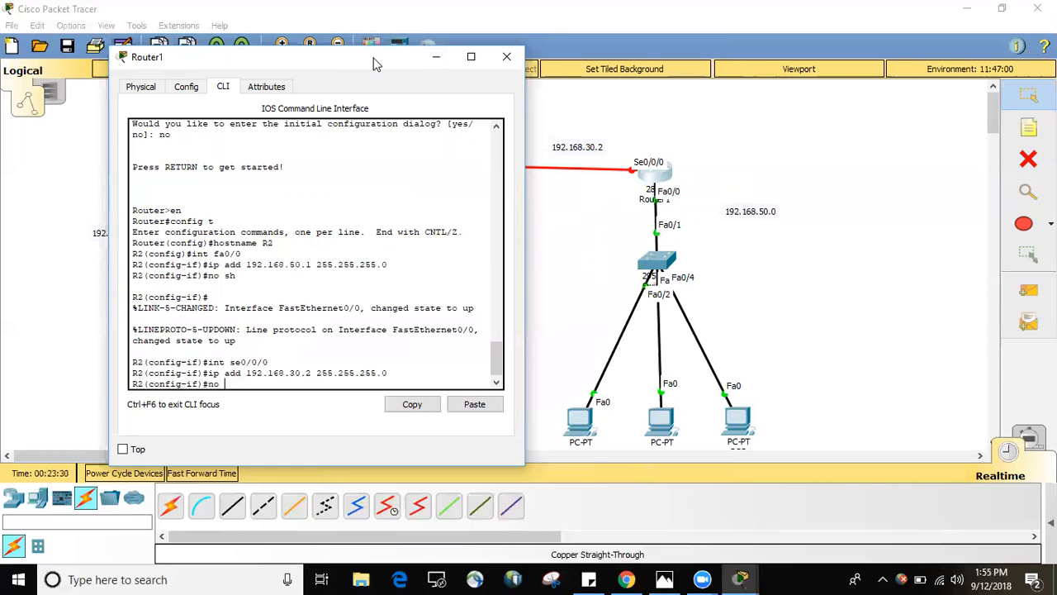
{"action": "left_click_drag", "start_coordinate": [374, 64], "coordinate": [436, 198]}
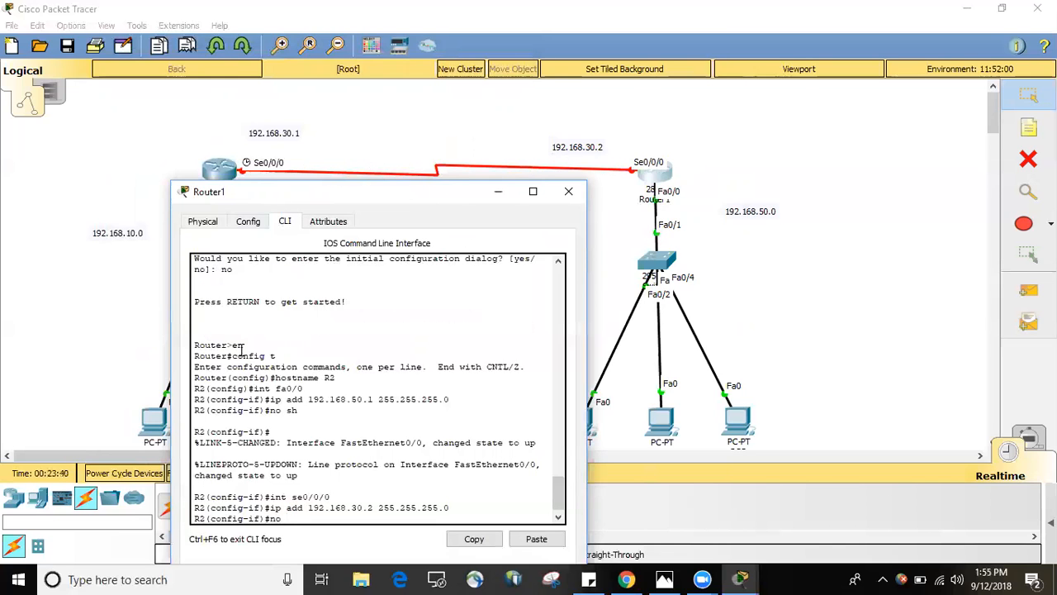
{"action": "type", "text": "h"}
{"action": "key", "text": "Return"}
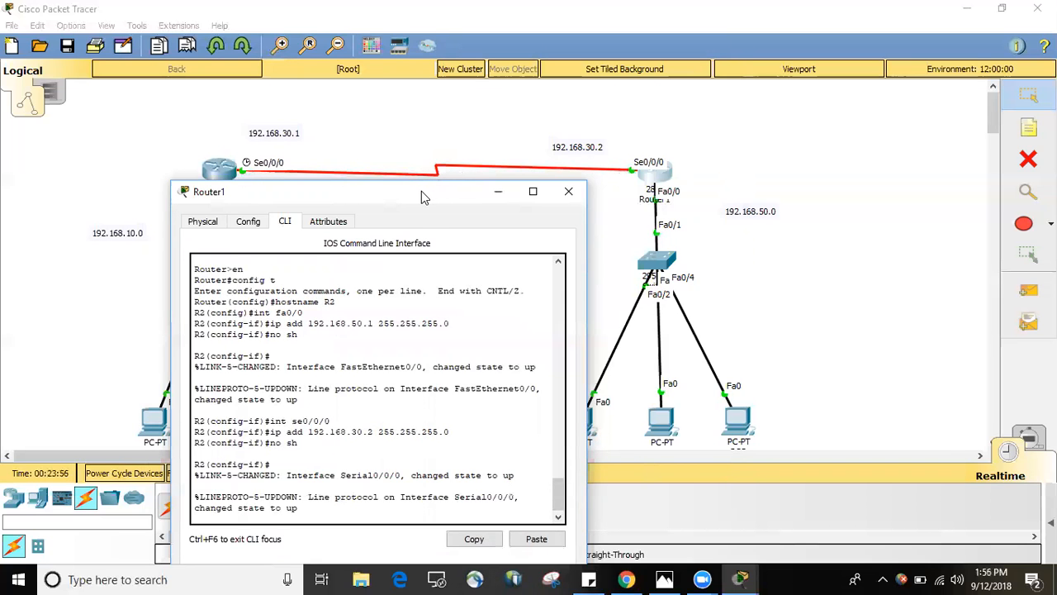
Leave R2's serial interface configuration mode with exit and minimise the Router1 window.
{"action": "left_click_drag", "start_coordinate": [423, 194], "coordinate": [472, 40]}
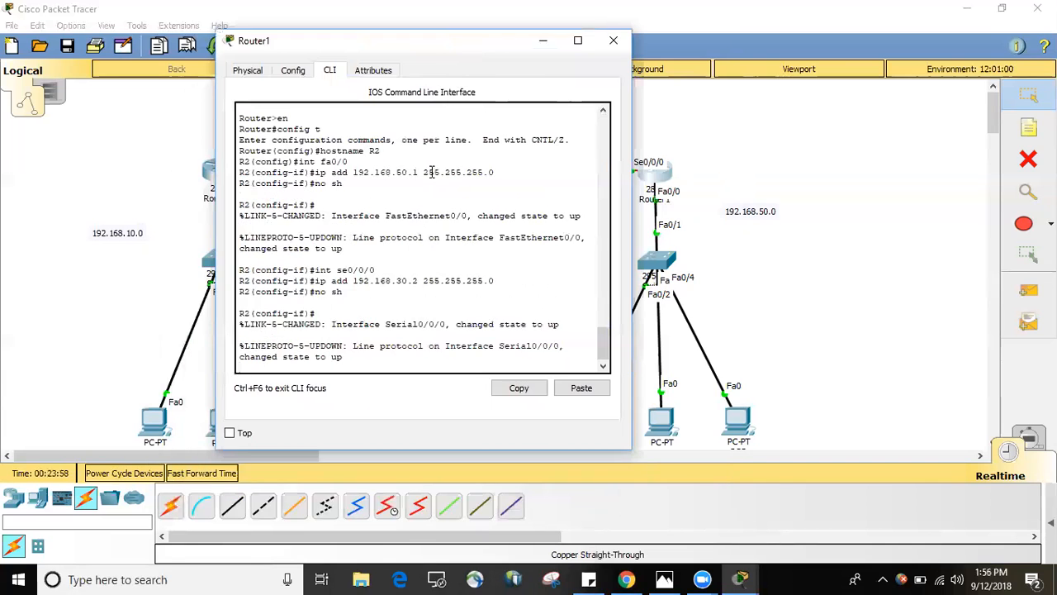
{"action": "key", "text": "Return"}
{"action": "type", "text": "exit"}
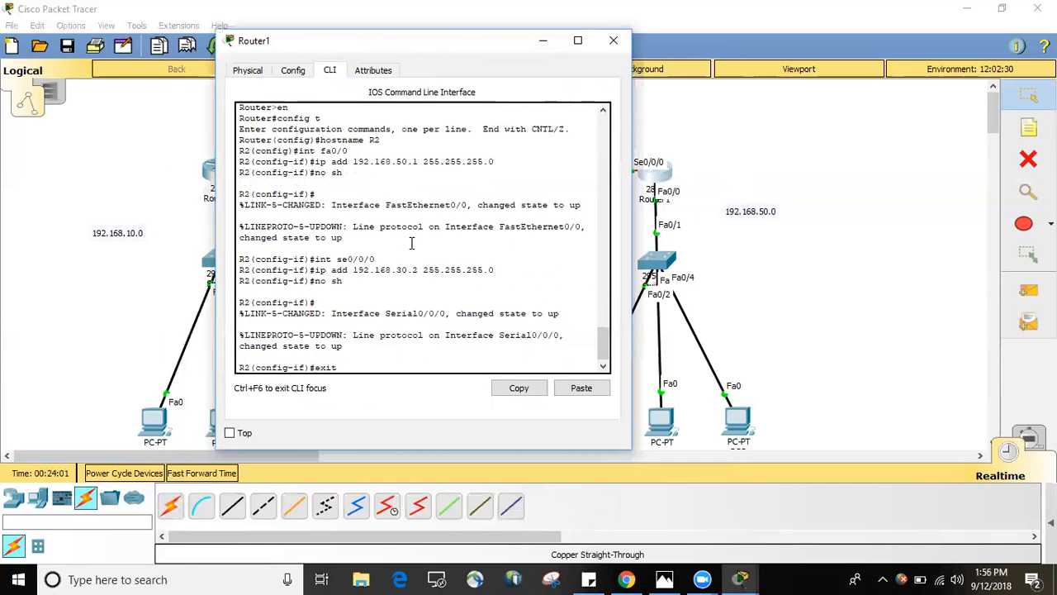
{"action": "key", "text": "Return"}
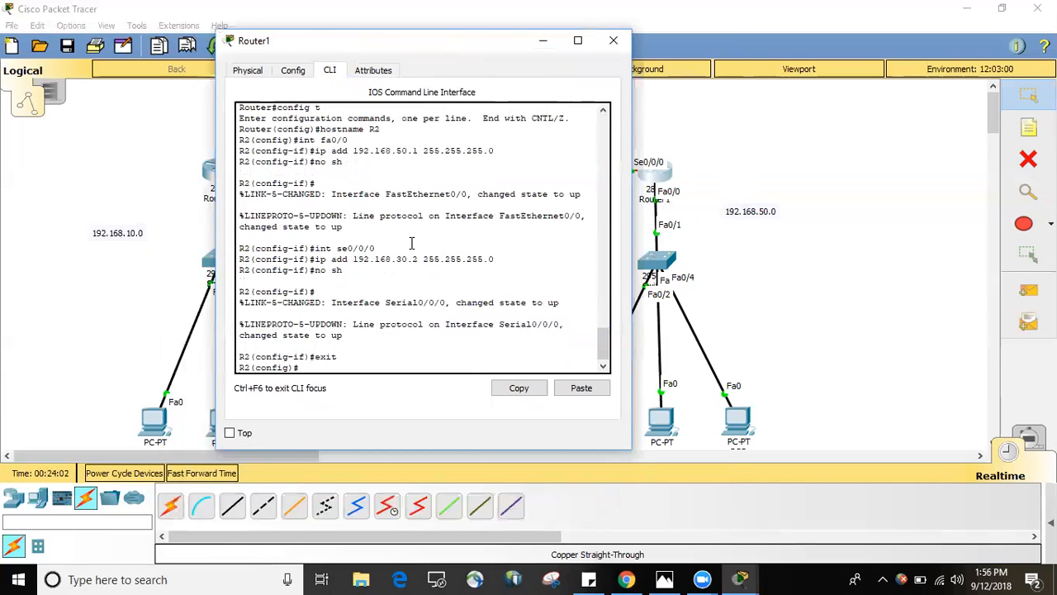
{"action": "left_click", "coordinate": [544, 41]}
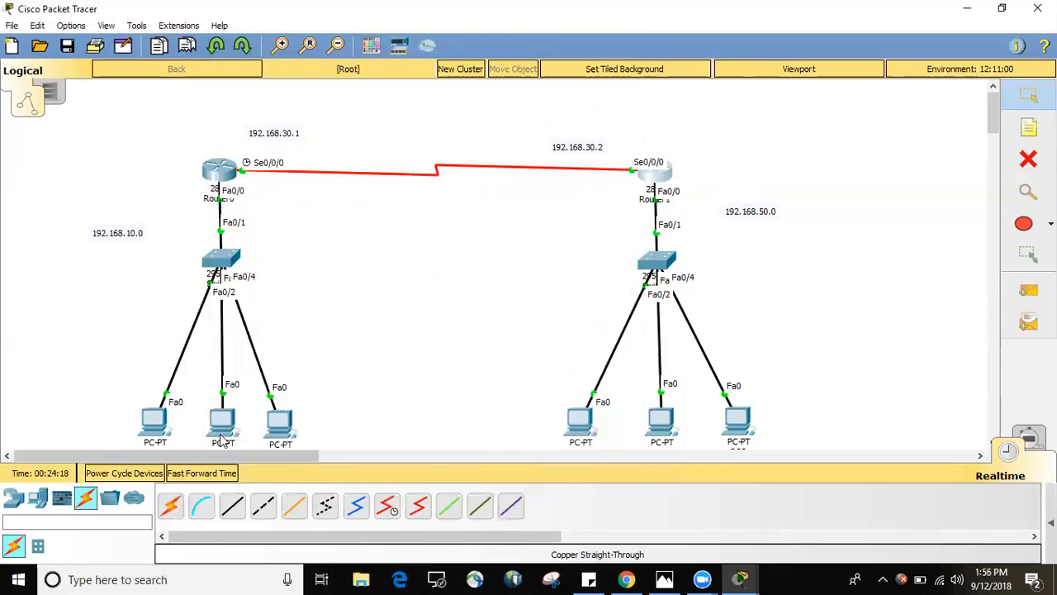
Open PC0's IP Configuration and set a static IP address of 192.168.10.2 with subnet mask 255.255.255.0.
{"action": "left_click", "coordinate": [149, 432]}
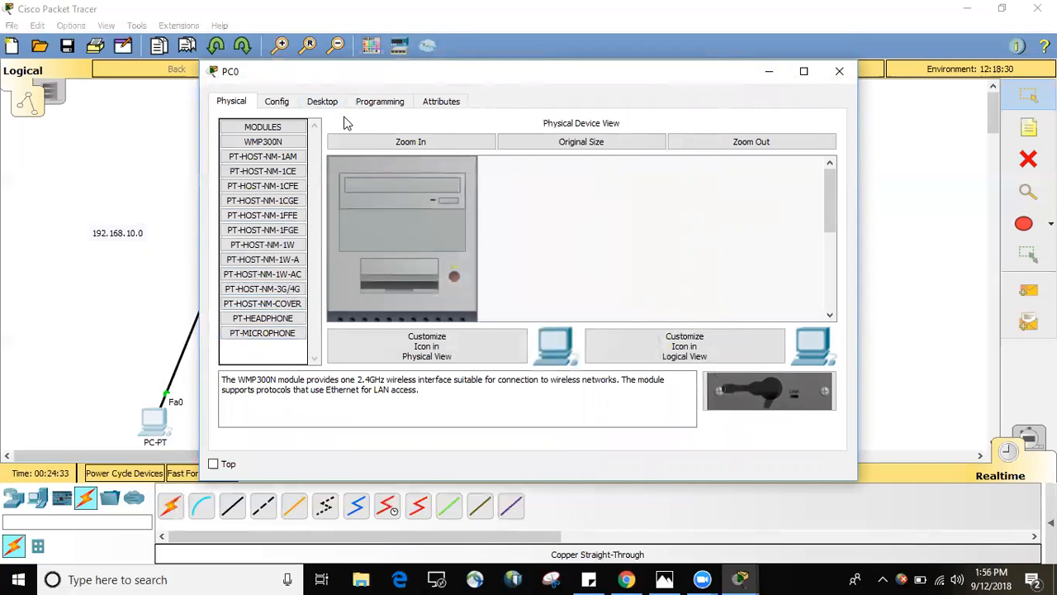
{"action": "left_click", "coordinate": [322, 104]}
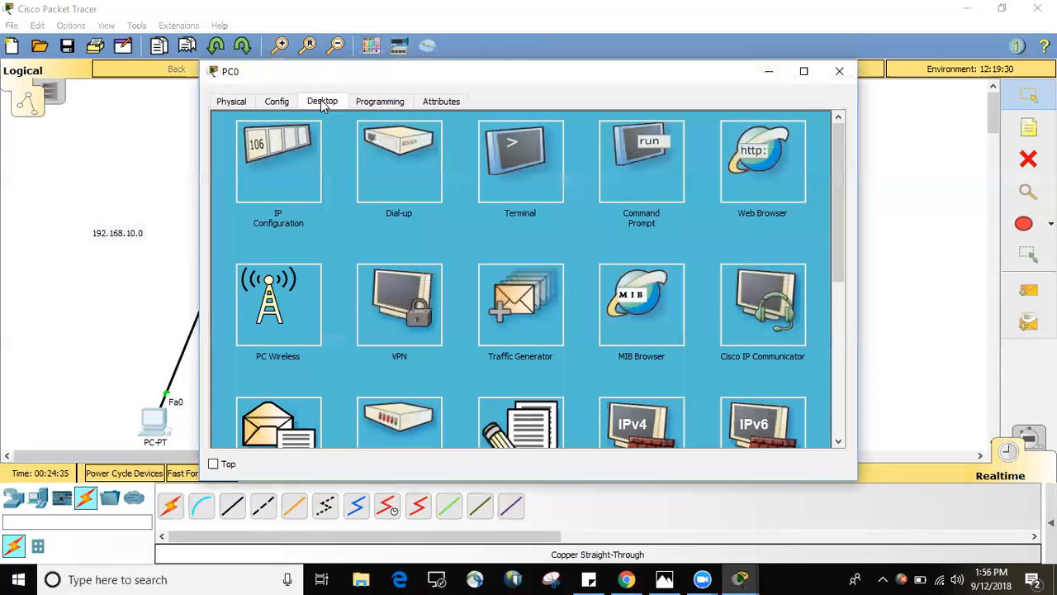
{"action": "left_click", "coordinate": [293, 189]}
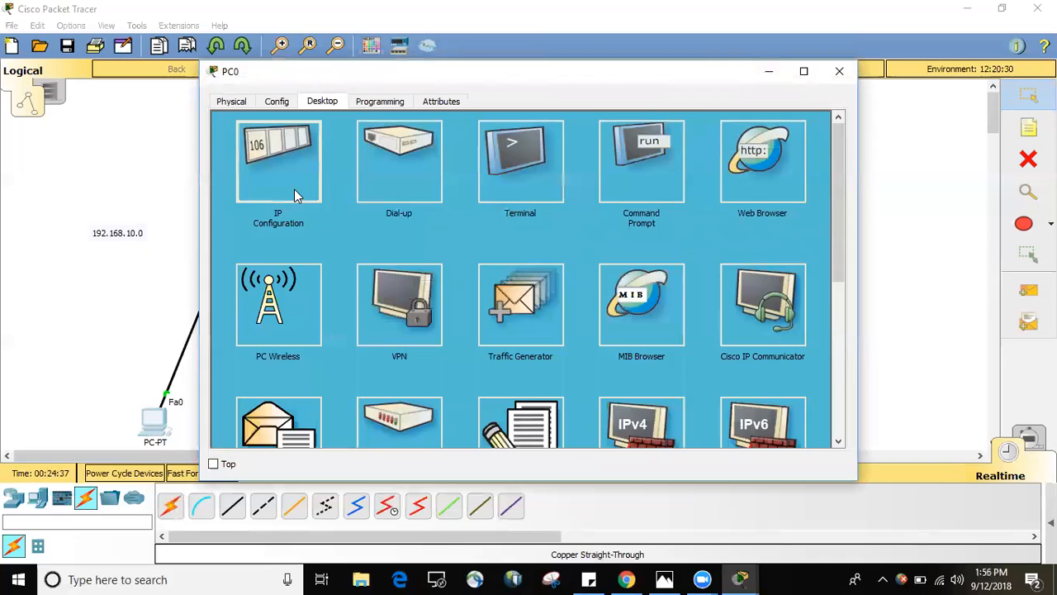
{"action": "left_click", "coordinate": [433, 189]}
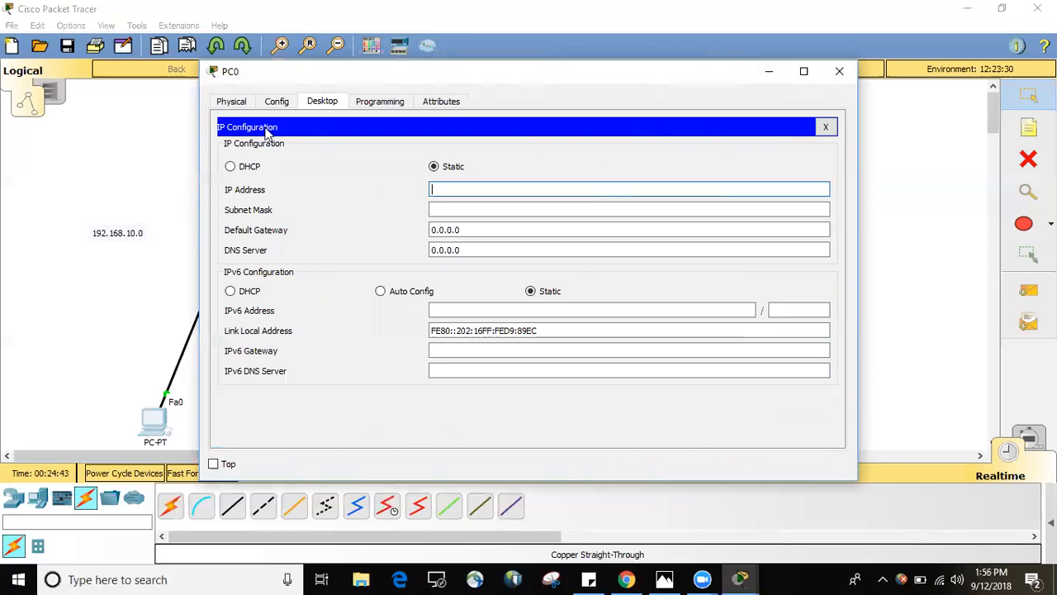
{"action": "left_click_drag", "start_coordinate": [300, 71], "coordinate": [416, 74]}
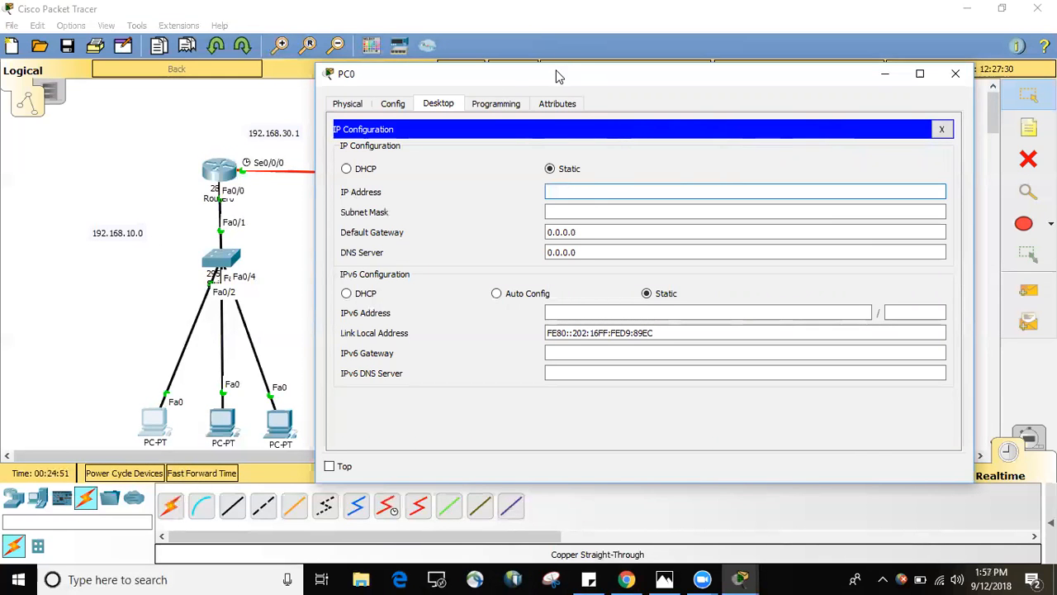
{"action": "left_click_drag", "start_coordinate": [511, 75], "coordinate": [452, 73]}
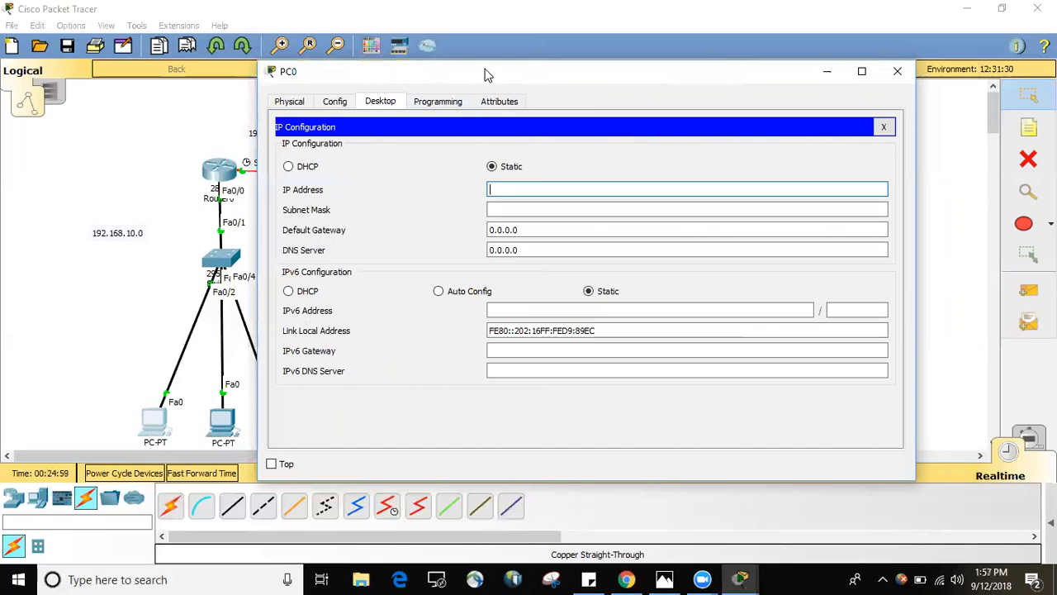
{"action": "left_click_drag", "start_coordinate": [475, 75], "coordinate": [393, 58]}
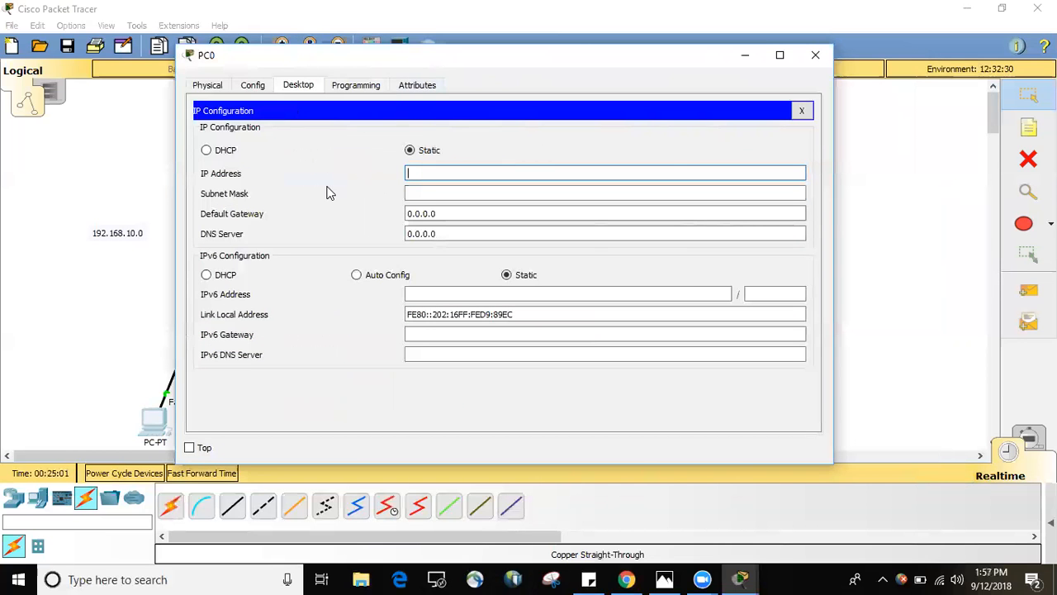
{"action": "type", "text": "192.168."}
{"action": "type", "text": "10.2"}
{"action": "key", "text": "Tab"}
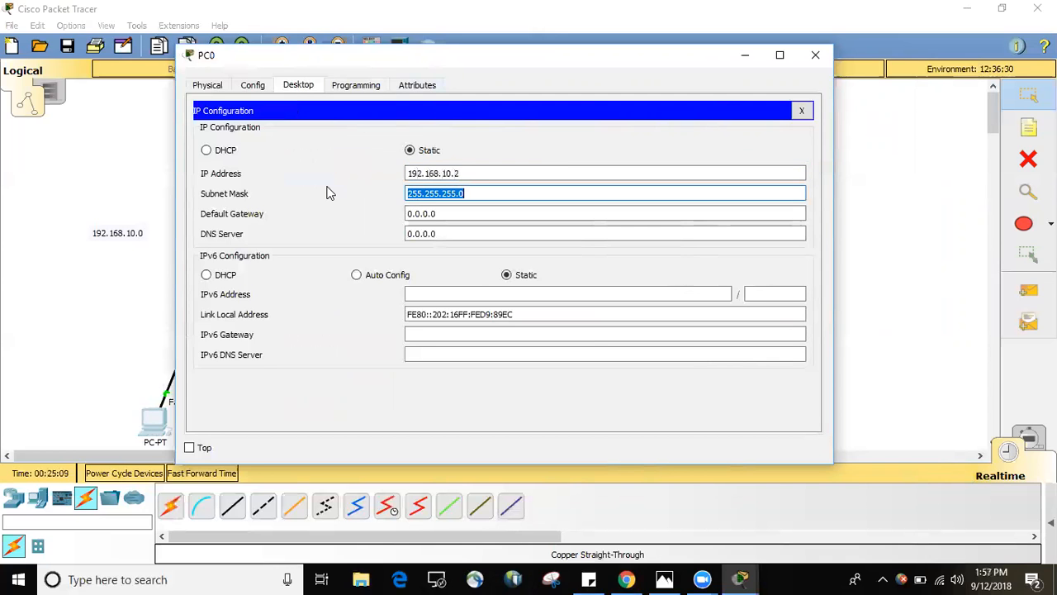
Set PC0's default gateway to 192.168.10.1, copy that address for reuse and close PC0's window.
{"action": "left_click", "coordinate": [455, 212]}
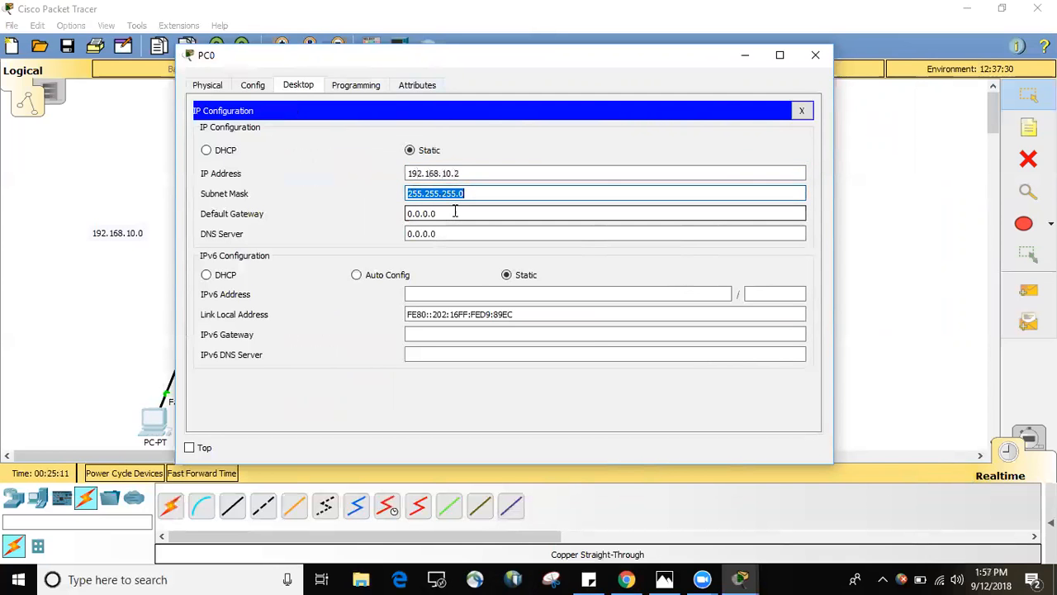
{"action": "key", "text": "BackSpace"}
{"action": "key", "text": "BackSpace"}
{"action": "key", "text": "BackSpace"}
{"action": "key", "text": "BackSpace"}
{"action": "key", "text": "BackSpace"}
{"action": "key", "text": "BackSpace"}
{"action": "key", "text": "BackSpace"}
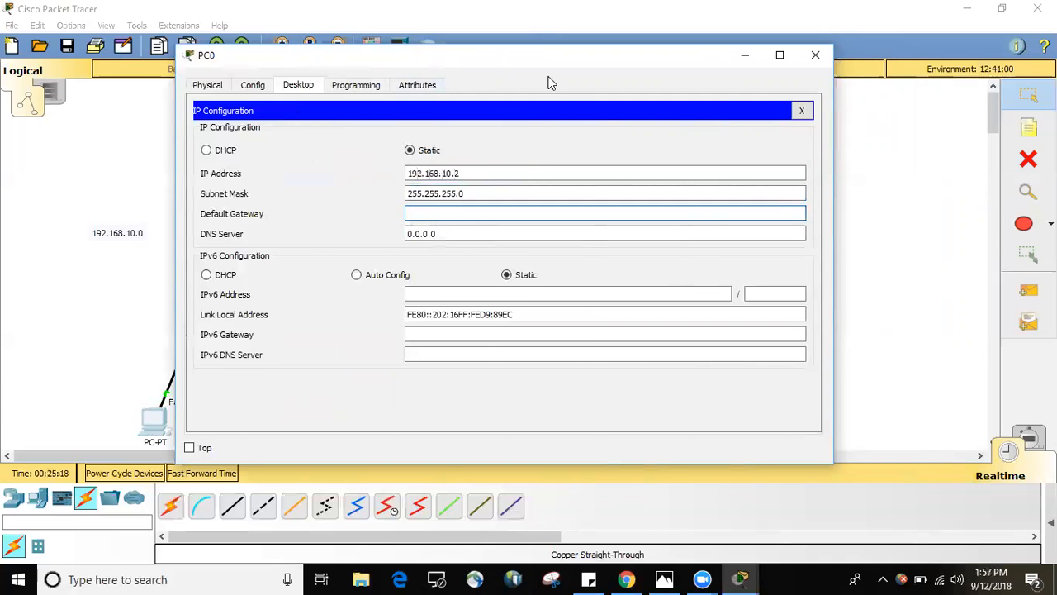
{"action": "left_click_drag", "start_coordinate": [569, 57], "coordinate": [648, 56]}
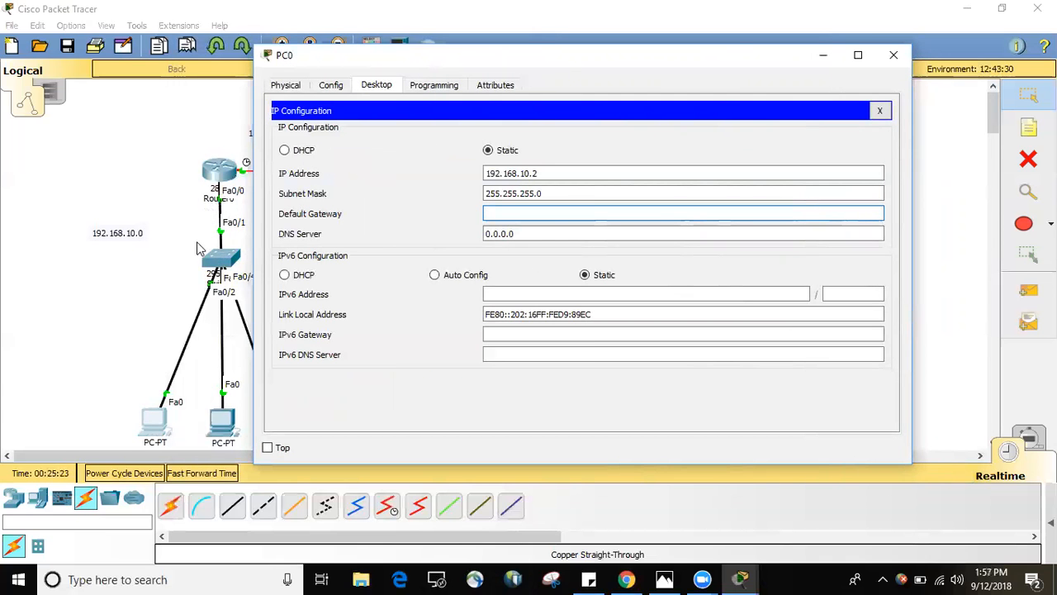
{"action": "type", "text": "192.168.10.1"}
{"action": "key", "text": "ctrl+a"}
{"action": "key", "text": "ctrl+c"}
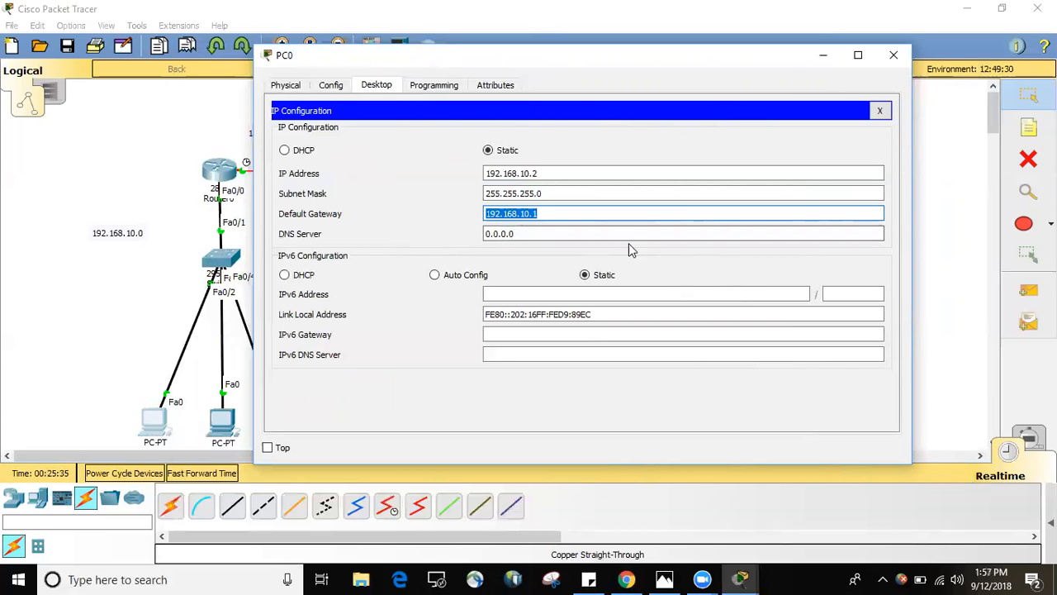
{"action": "left_click", "coordinate": [893, 55]}
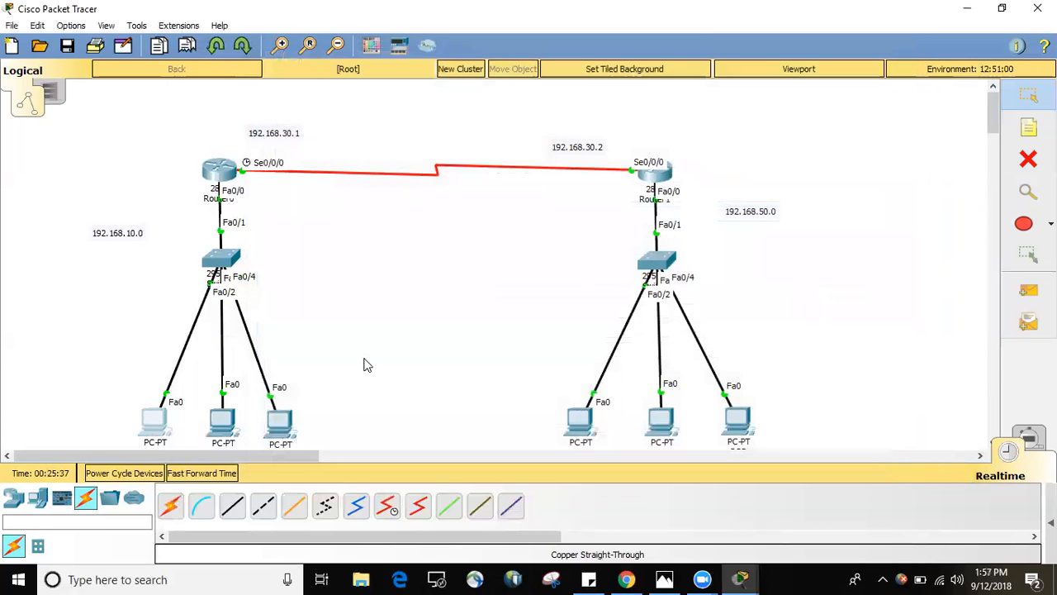
Configure PC1 with IP address 192.168.10.3, subnet mask 255.255.255.0 and default gateway 192.168.10.1, and close its window.
{"action": "left_click", "coordinate": [225, 419]}
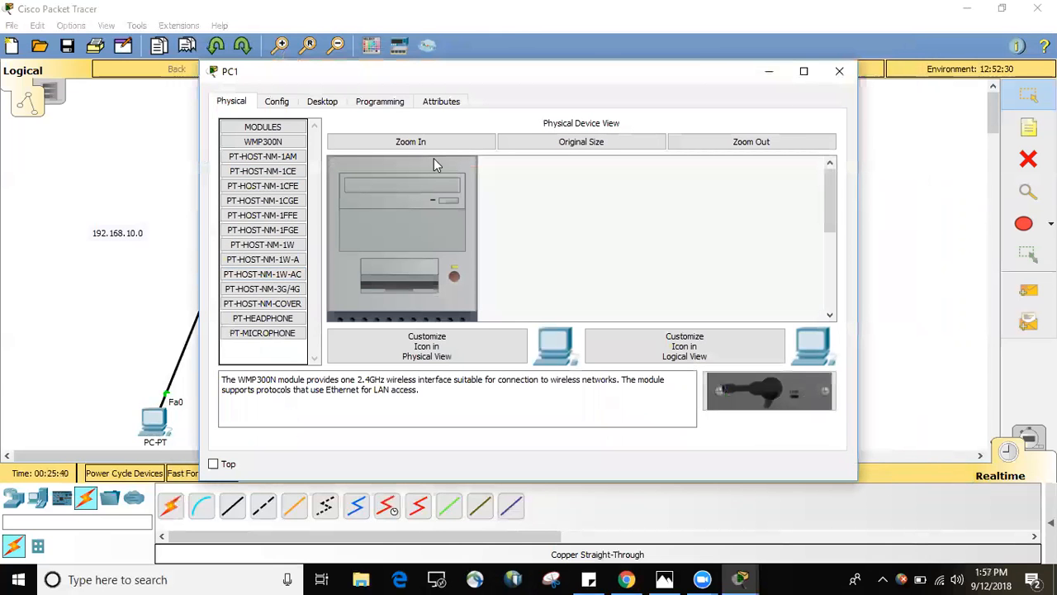
{"action": "left_click", "coordinate": [322, 101]}
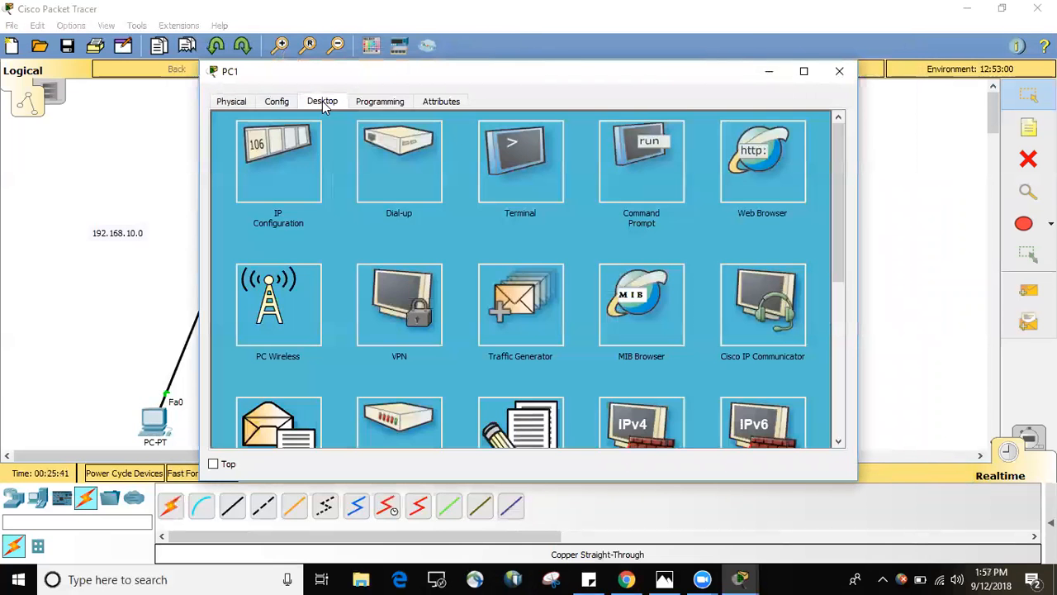
{"action": "left_click", "coordinate": [265, 150]}
{"action": "left_click", "coordinate": [451, 191]}
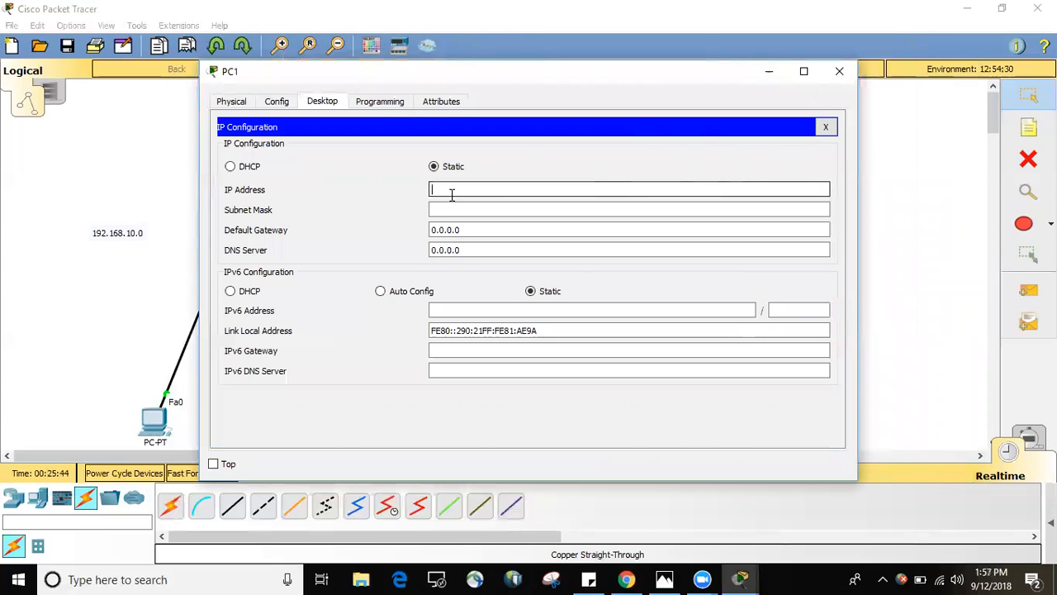
{"action": "key", "text": "ctrl+v"}
{"action": "key", "text": "BackSpace"}
{"action": "type", "text": "3"}
{"action": "key", "text": "Tab"}
{"action": "key", "text": "Tab"}
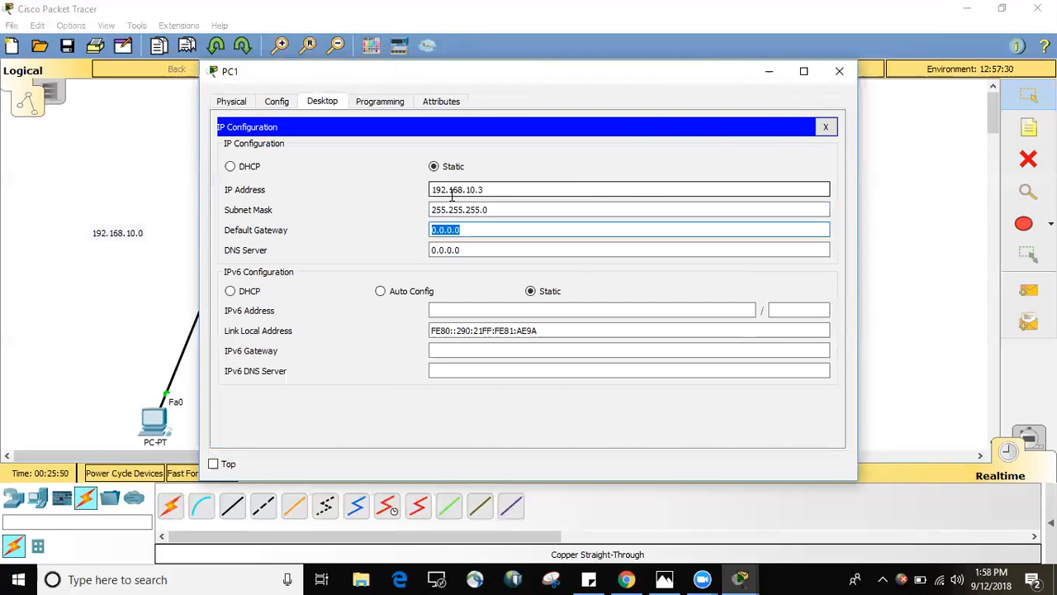
{"action": "key", "text": "ctrl+v"}
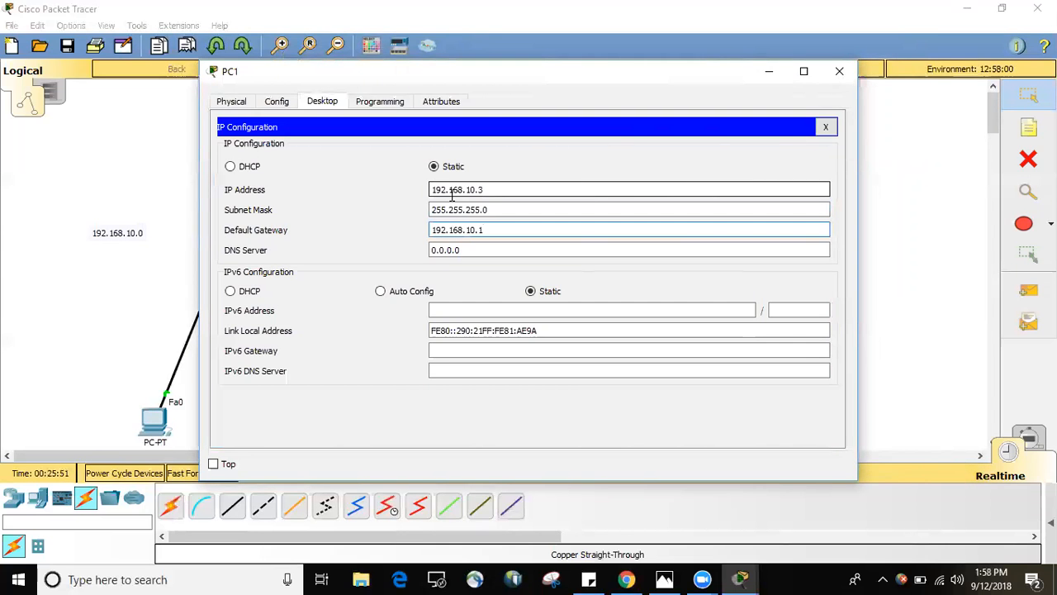
{"action": "left_click", "coordinate": [839, 71]}
Open PC2's IP Configuration and set its static IP address to 192.168.10.8.
{"action": "left_click", "coordinate": [280, 423]}
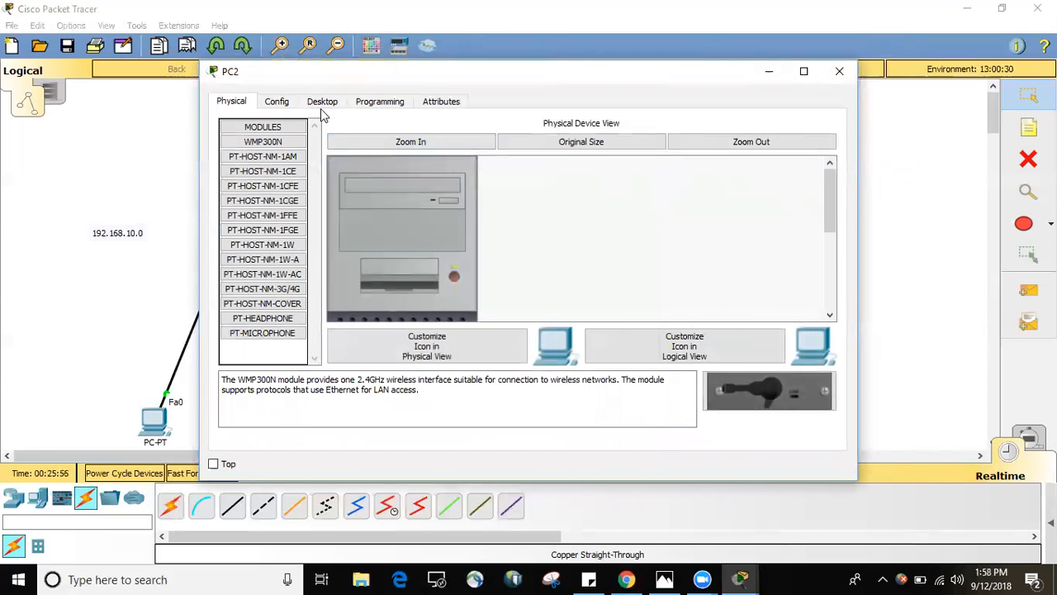
{"action": "left_click", "coordinate": [322, 102]}
{"action": "left_click", "coordinate": [277, 182]}
{"action": "left_click", "coordinate": [462, 189]}
{"action": "type", "text": "192.168.10.1"}
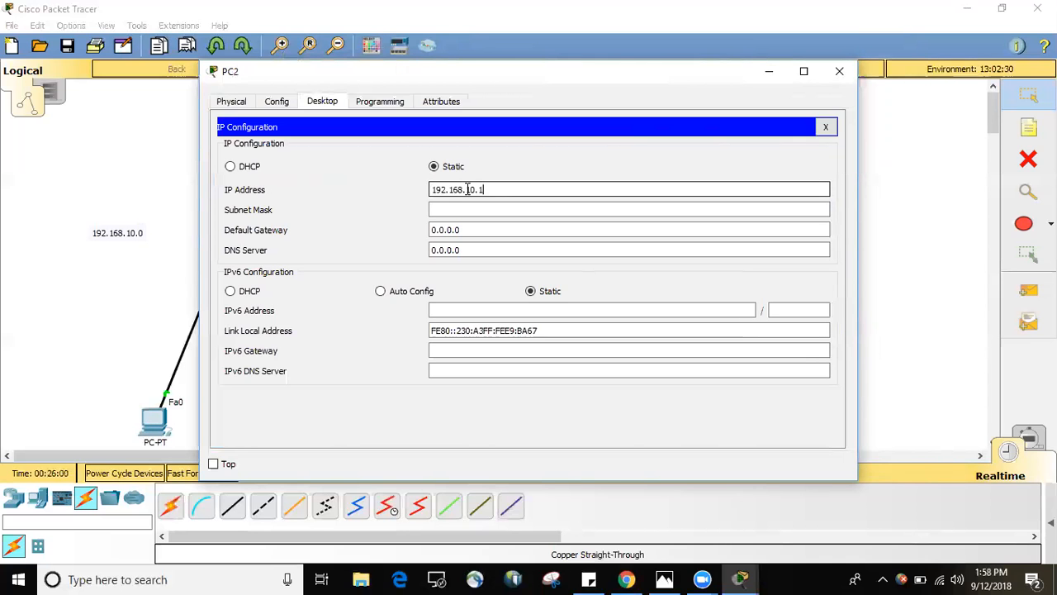
{"action": "key", "text": "BackSpace"}
{"action": "type", "text": "92"}
{"action": "key", "text": "BackSpace"}
{"action": "key", "text": "BackSpace"}
{"action": "type", "text": "68"}
Give PC2 subnet mask 255.255.255.0 and default gateway 192.168.10.1, and close its window.
{"action": "key", "text": "Tab"}
{"action": "key", "text": "Tab"}
{"action": "type", "text": "192.168.10.1"}
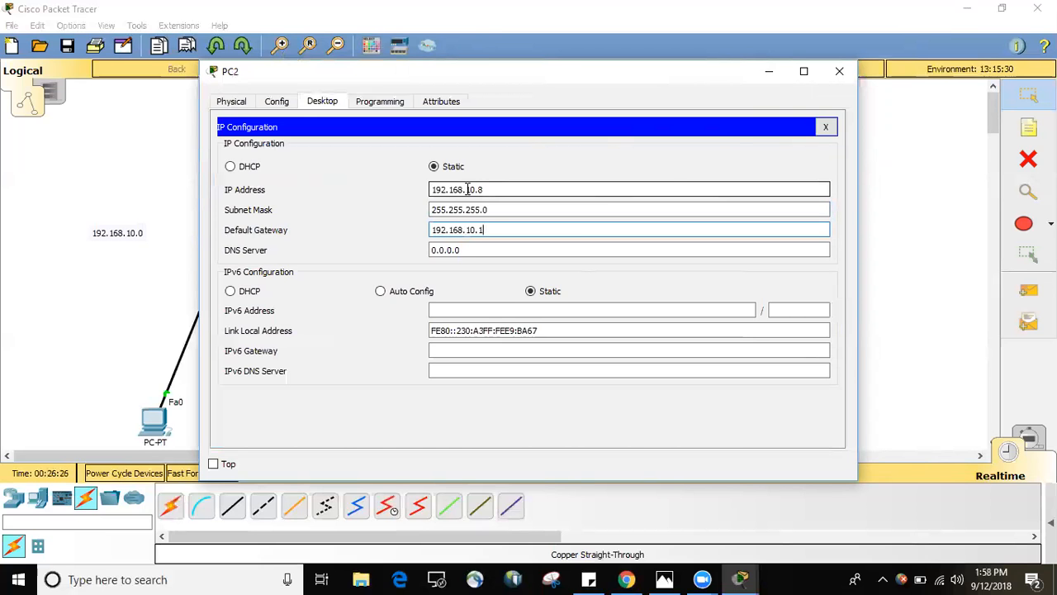
{"action": "left_click", "coordinate": [840, 72]}
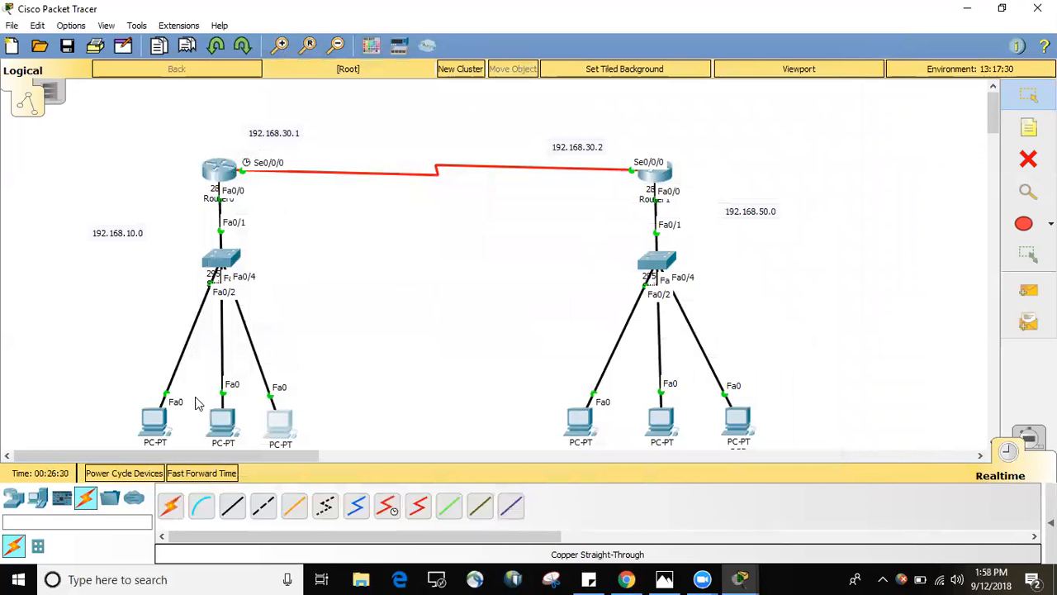
{"action": "left_click", "coordinate": [228, 417]}
{"action": "left_click", "coordinate": [153, 415]}
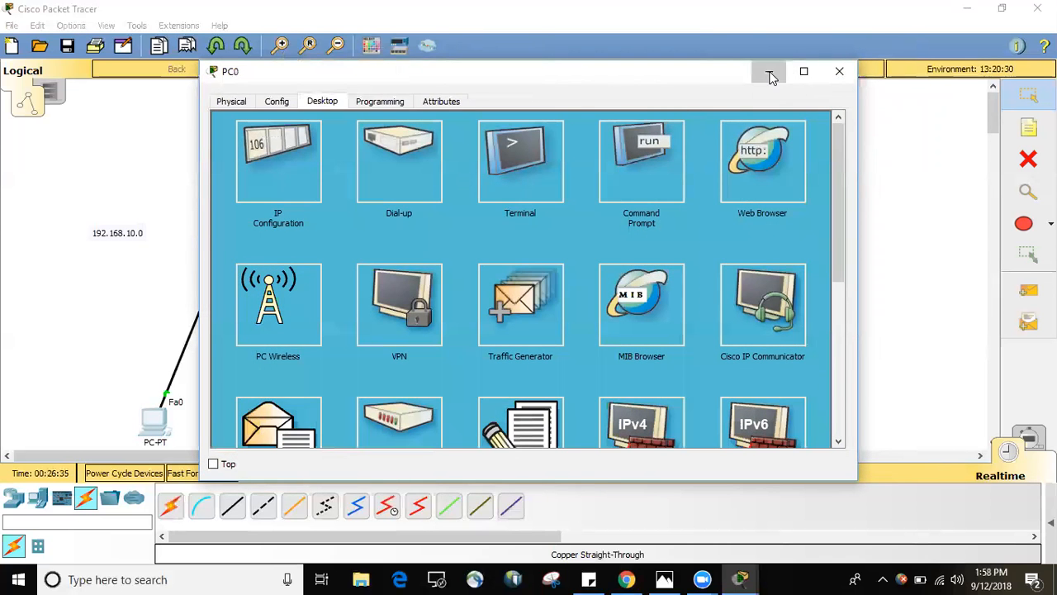
{"action": "left_click", "coordinate": [768, 75]}
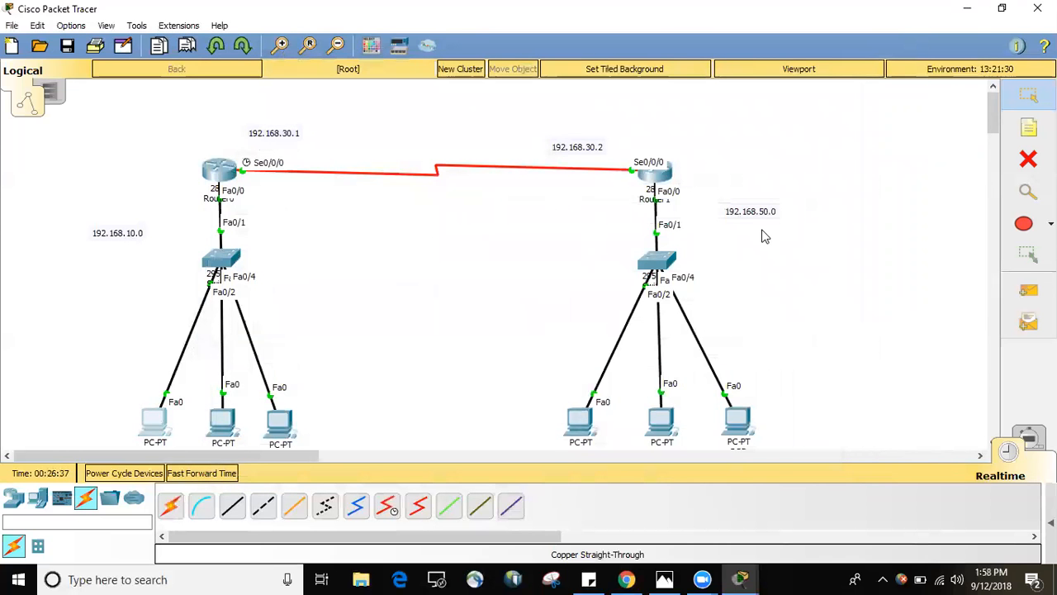
Open PC3's IP Configuration and set a static IP address of 192.168.50.2 with subnet mask 255.255.255.0.
{"action": "left_click", "coordinate": [582, 421]}
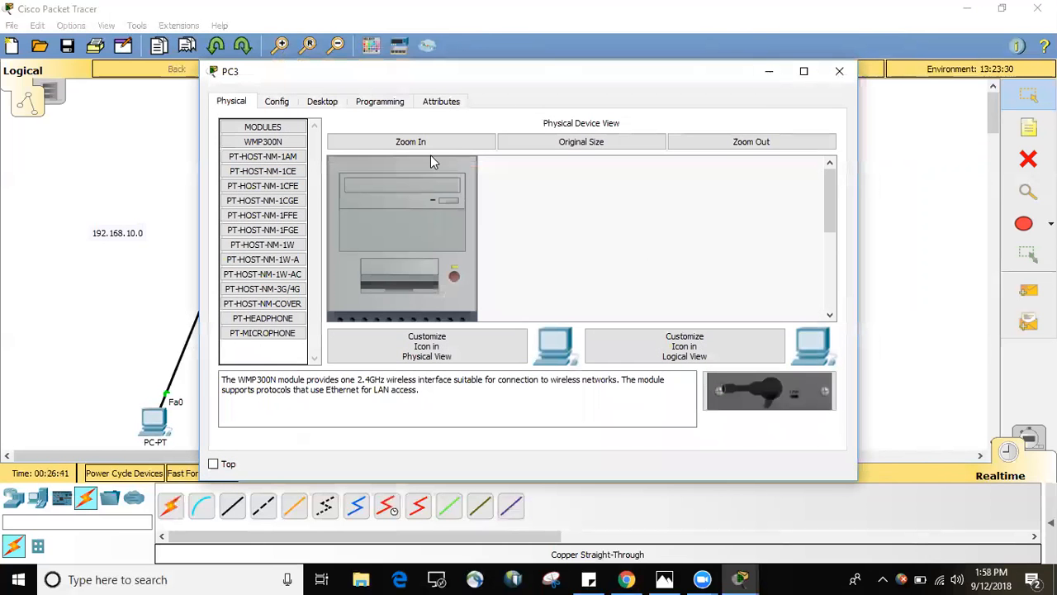
{"action": "left_click", "coordinate": [332, 104]}
{"action": "left_click", "coordinate": [278, 159]}
{"action": "left_click", "coordinate": [488, 188]}
{"action": "type", "text": "192.168.10.1"}
{"action": "key", "text": "BackSpace"}
{"action": "key", "text": "BackSpace"}
{"action": "key", "text": "BackSpace"}
{"action": "key", "text": "BackSpace"}
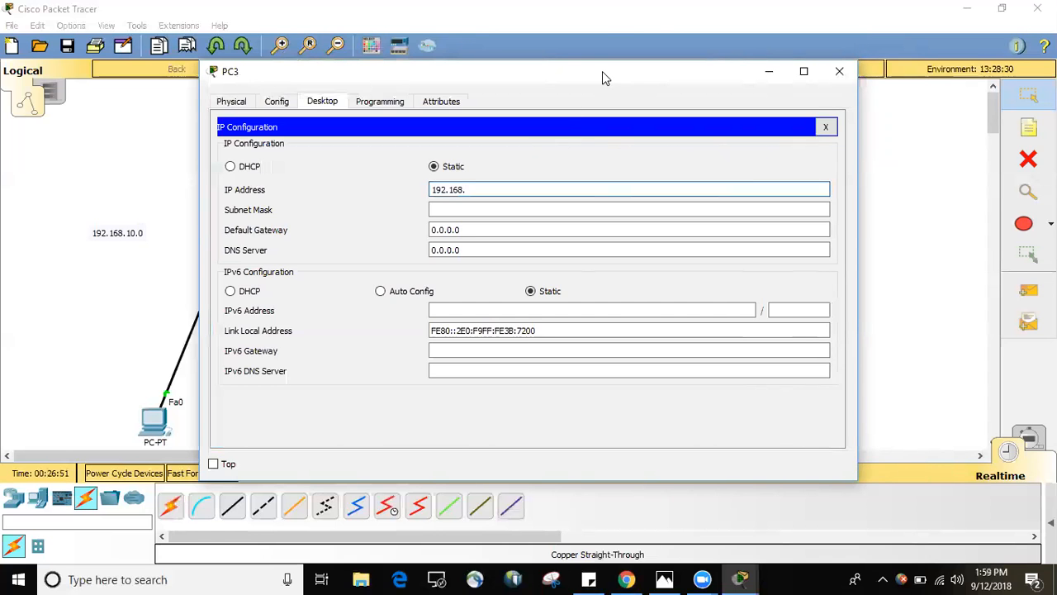
{"action": "left_click_drag", "start_coordinate": [602, 71], "coordinate": [487, 68]}
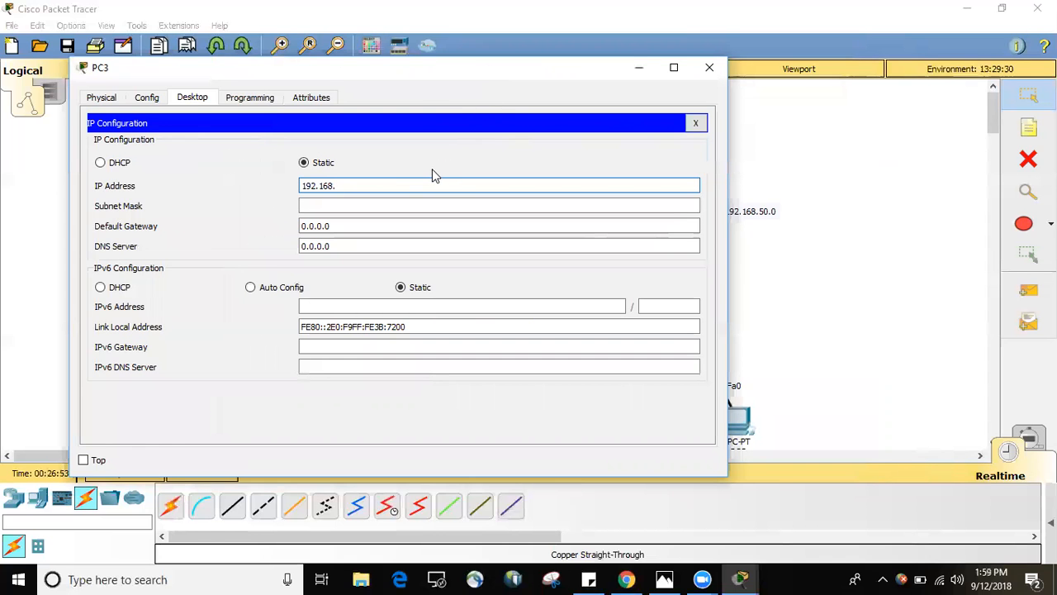
{"action": "type", "text": "50.2"}
{"action": "key", "text": "Tab"}
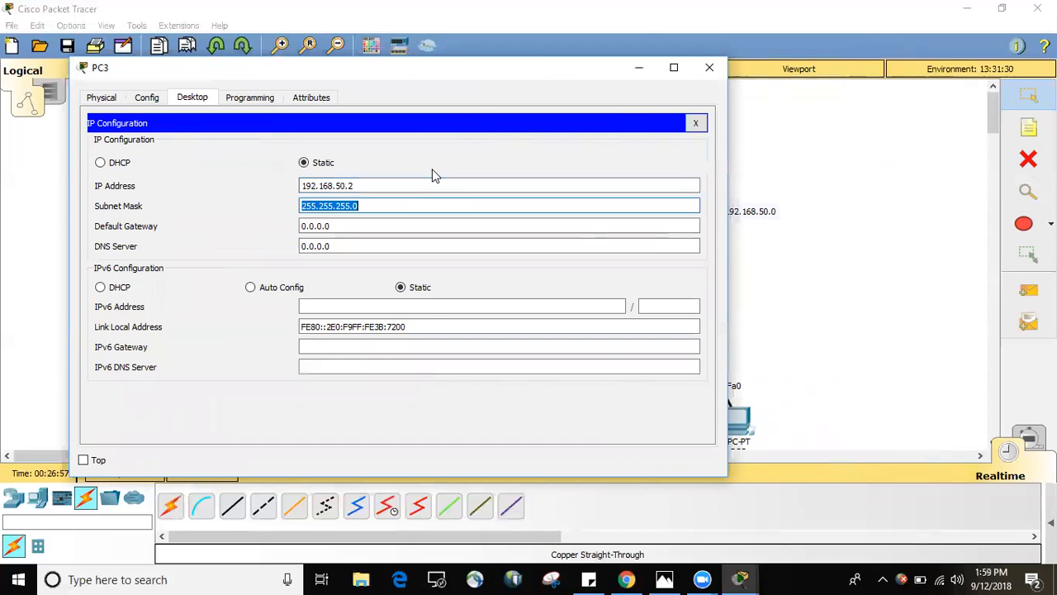
Set PC3's default gateway to 192.168.50.1 and close its window.
{"action": "key", "text": "Tab"}
{"action": "type", "text": "192.168.10.1"}
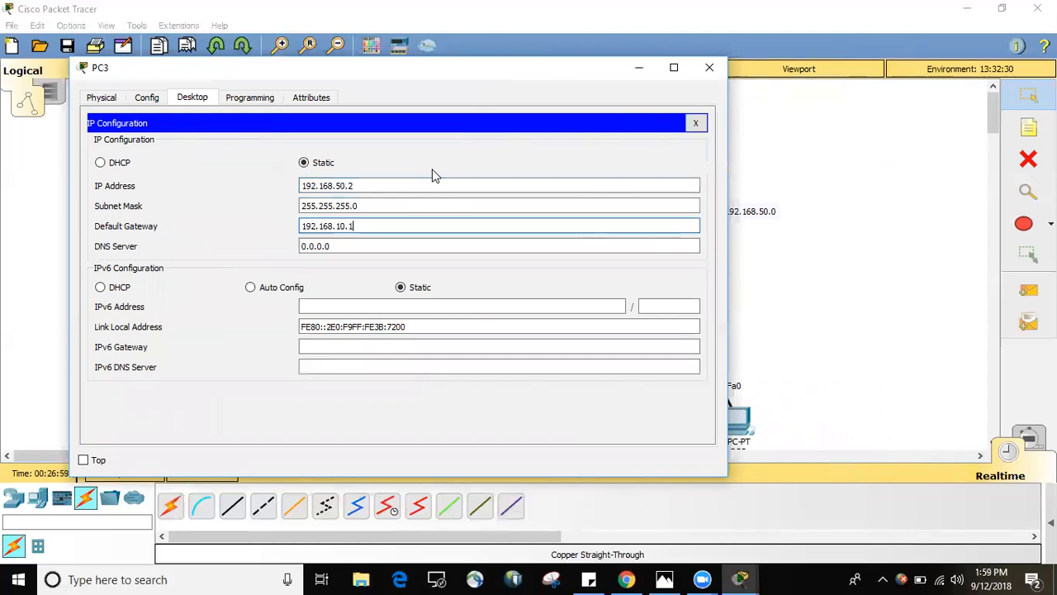
{"action": "key", "text": "BackSpace"}
{"action": "key", "text": "BackSpace"}
{"action": "key", "text": "BackSpace"}
{"action": "key", "text": "BackSpace"}
{"action": "type", "text": "50.1"}
{"action": "left_click", "coordinate": [99, 227]}
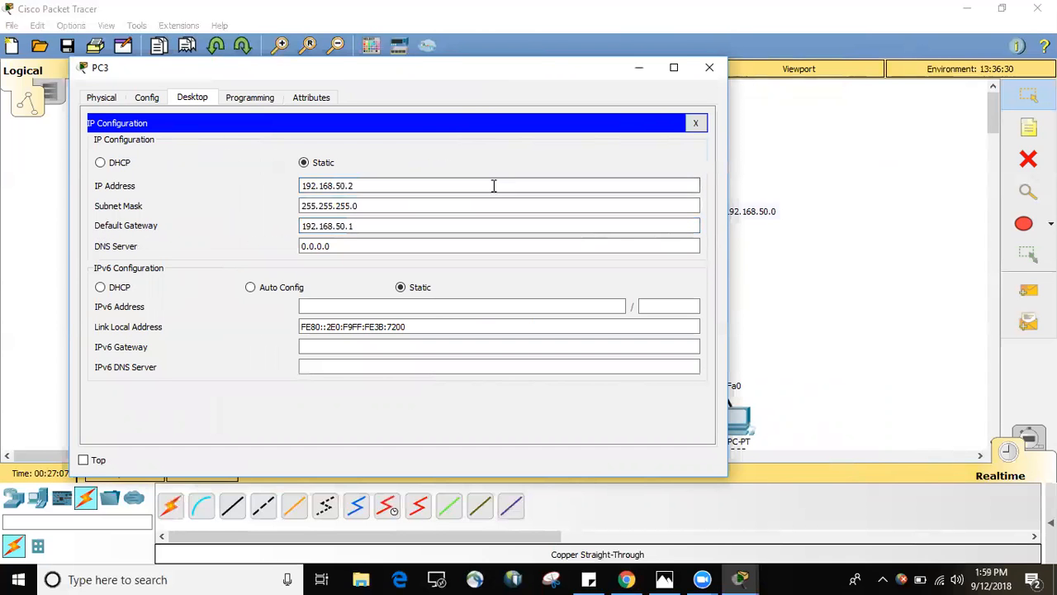
{"action": "left_click", "coordinate": [712, 69]}
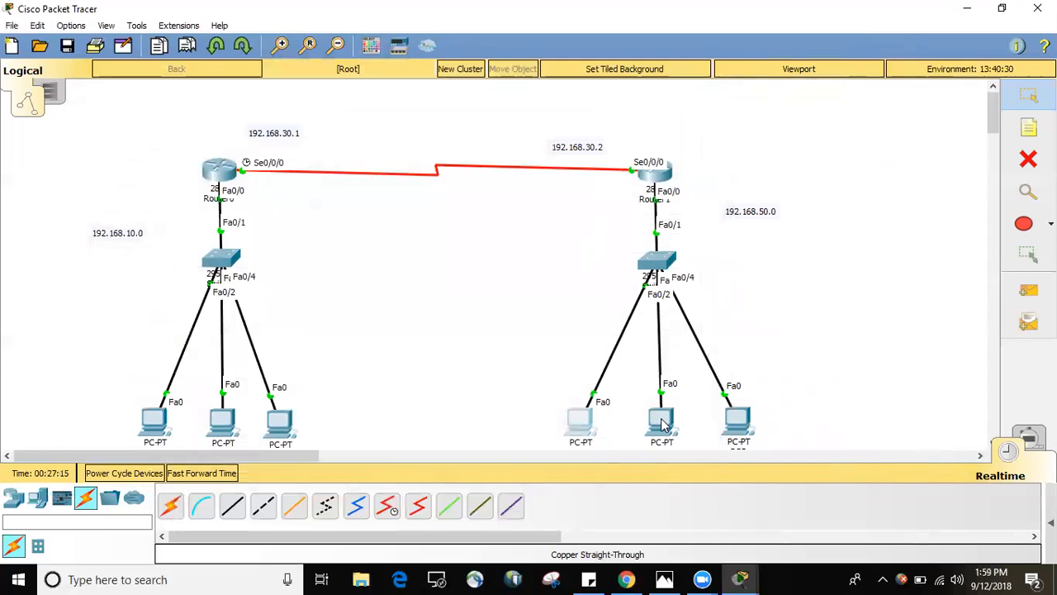
Open PC4's IP Configuration and set a static IP address of 192.168.50.9 with subnet mask 255.255.255.0.
{"action": "left_click", "coordinate": [662, 423]}
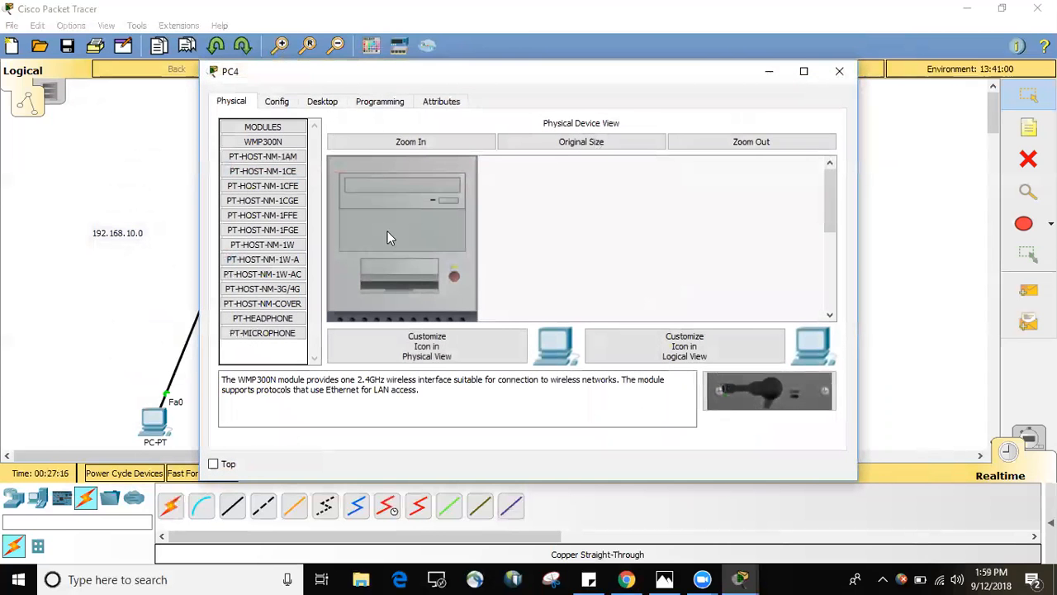
{"action": "left_click", "coordinate": [320, 101]}
{"action": "left_click", "coordinate": [283, 161]}
{"action": "left_click", "coordinate": [468, 189]}
{"action": "type", "text": "192.168.10.1"}
{"action": "key", "text": "BackSpace"}
{"action": "key", "text": "BackSpace"}
{"action": "key", "text": "BackSpace"}
{"action": "key", "text": "BackSpace"}
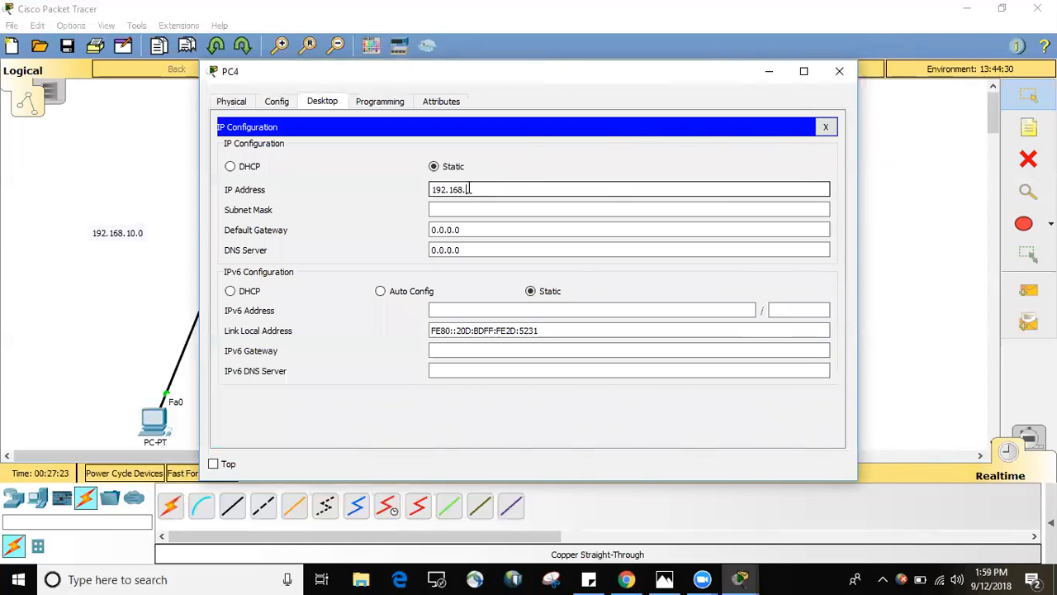
{"action": "type", "text": "50.9"}
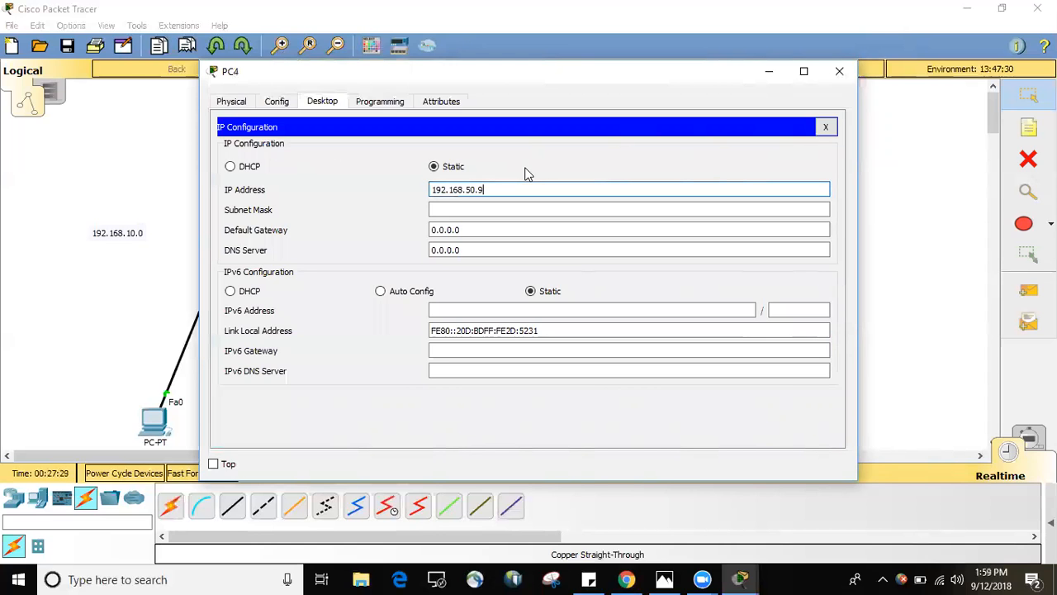
{"action": "key", "text": "Tab"}
{"action": "key", "text": "Tab"}
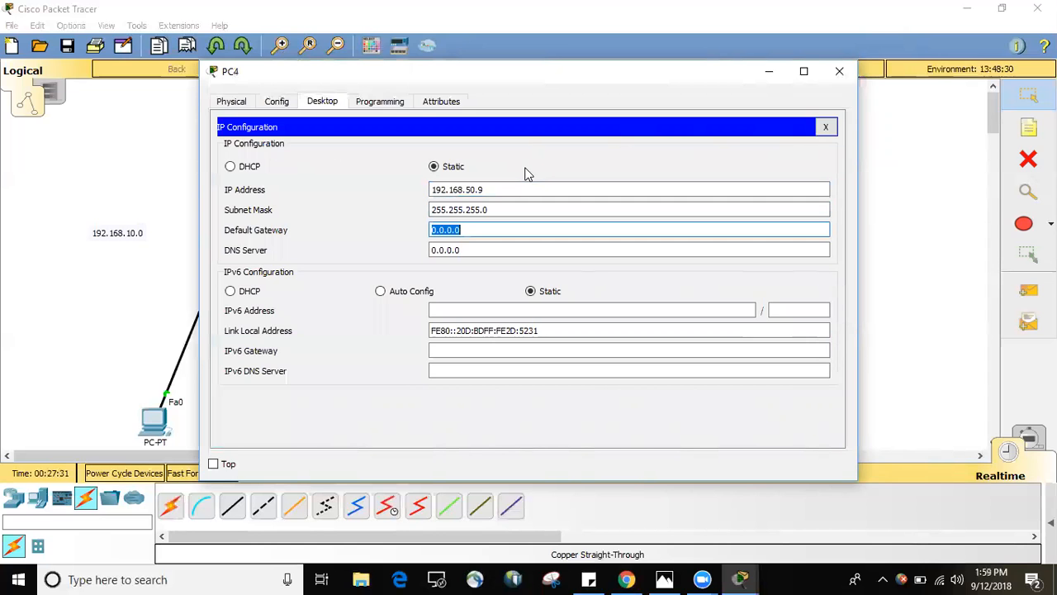
Set PC4's default gateway to 192.168.50.1 and close its window.
{"action": "type", "text": "192.168.10.1"}
{"action": "key", "text": "BackSpace"}
{"action": "key", "text": "BackSpace"}
{"action": "key", "text": "BackSpace"}
{"action": "key", "text": "BackSpace"}
{"action": "type", "text": "50.1"}
{"action": "left_click", "coordinate": [838, 71]}
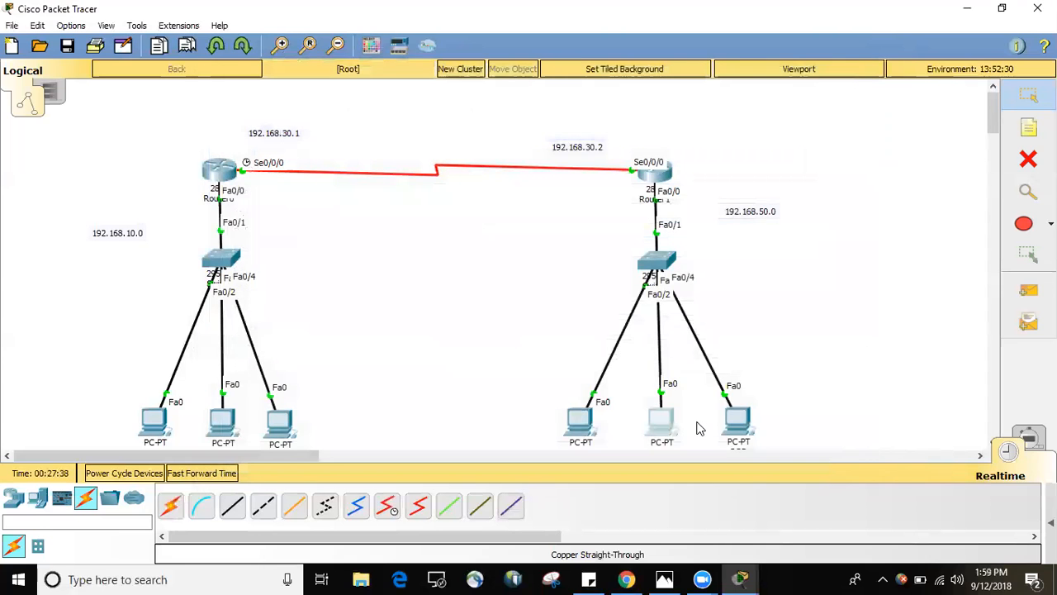
Open PC5's IP Configuration and set a static IP address of 192.168.50.11 with subnet mask 255.255.255.0.
{"action": "left_click", "coordinate": [723, 422]}
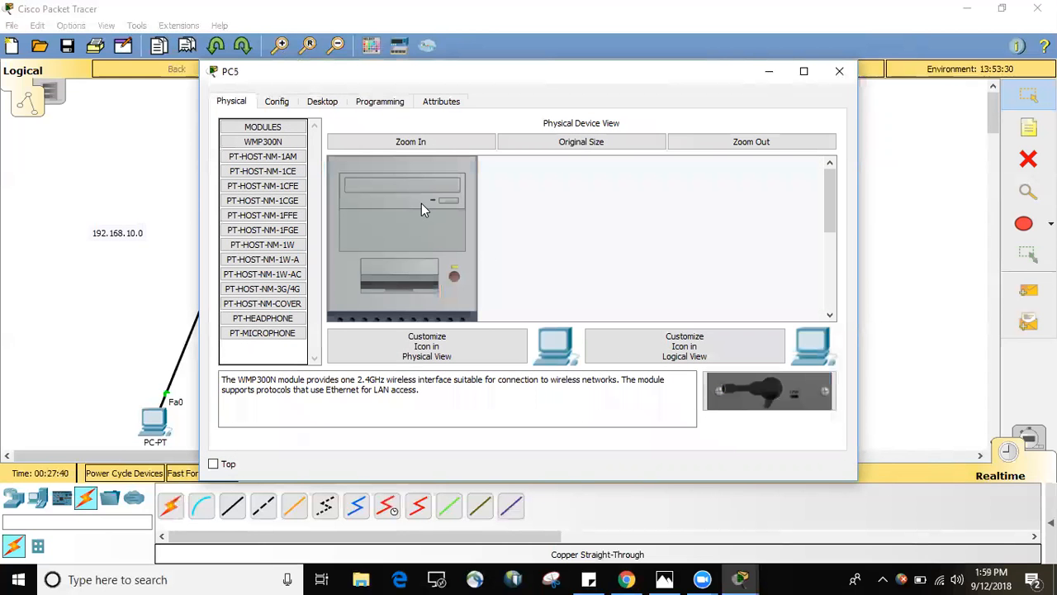
{"action": "left_click", "coordinate": [321, 102]}
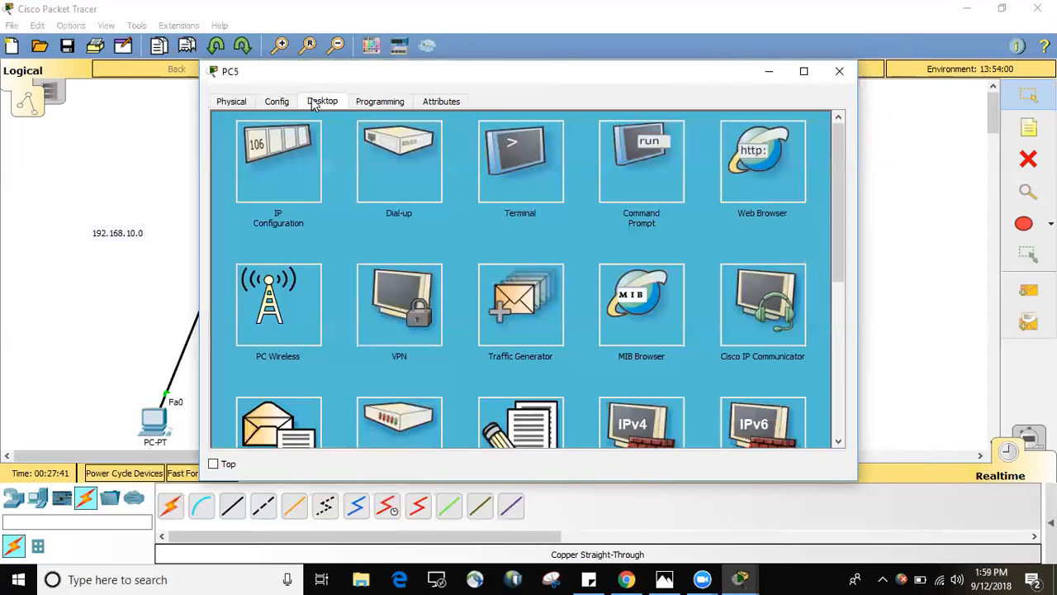
{"action": "left_click", "coordinate": [266, 179]}
{"action": "left_click", "coordinate": [460, 188]}
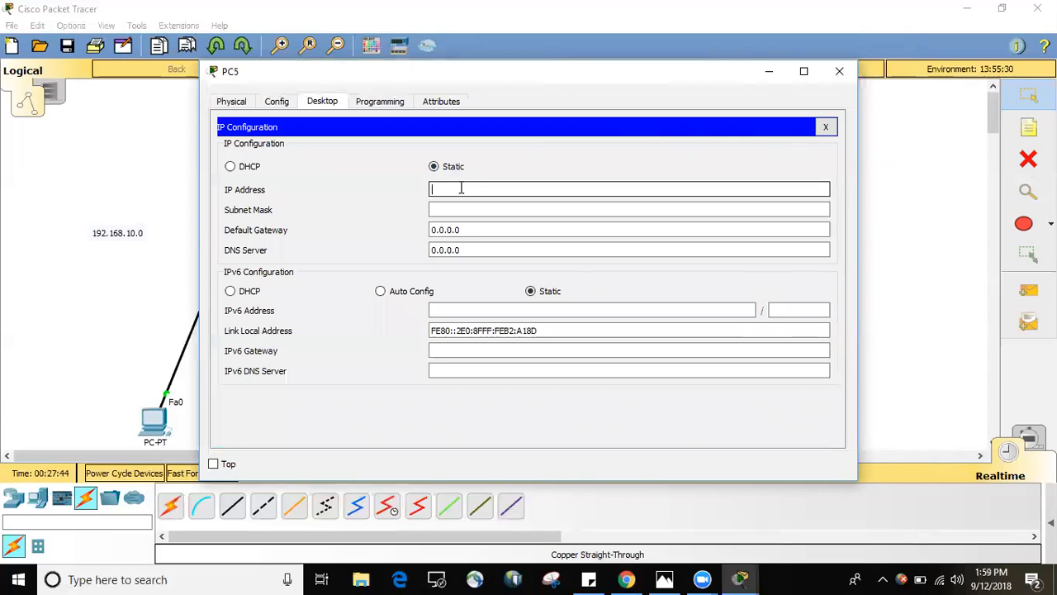
{"action": "type", "text": "192.168.50.11"}
{"action": "key", "text": "Tab"}
{"action": "key", "text": "Tab"}
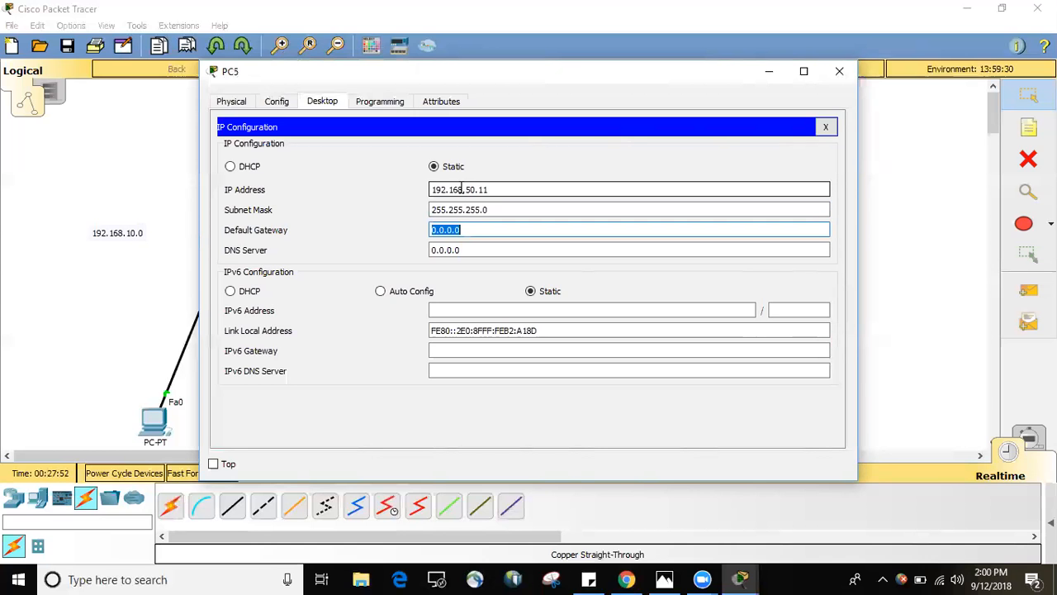
Set PC5's default gateway to 192.168.50.1 and close its window.
{"action": "type", "text": "192.168.10.1"}
{"action": "key", "text": "BackSpace"}
{"action": "type", "text": "50.1"}
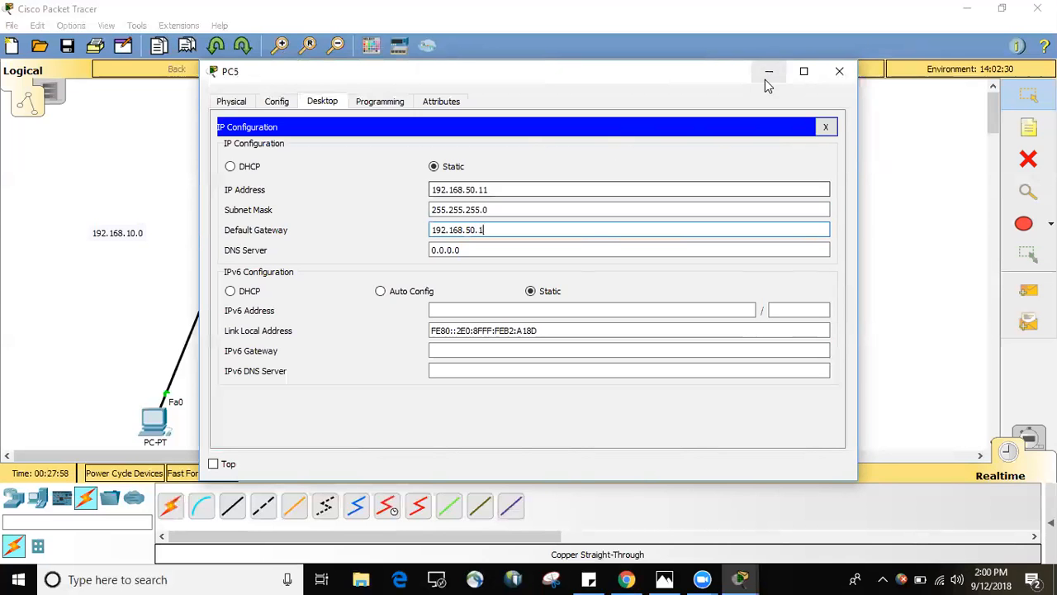
{"action": "left_click", "coordinate": [839, 71]}
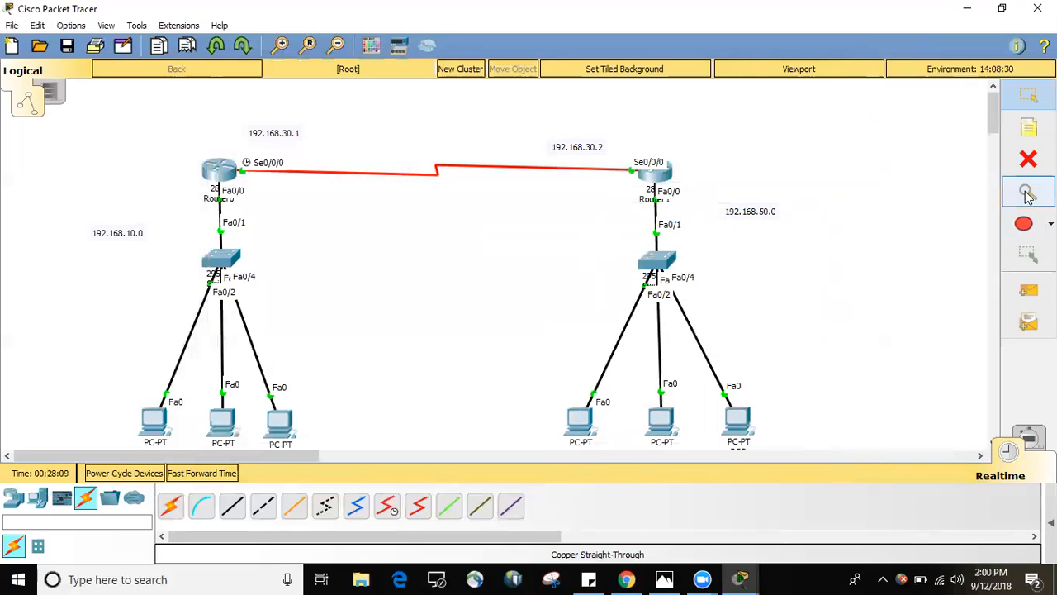
Check PC0's address and place a note reading ".2" below PC0.
{"action": "left_click_drag", "start_coordinate": [995, 125], "coordinate": [995, 133]}
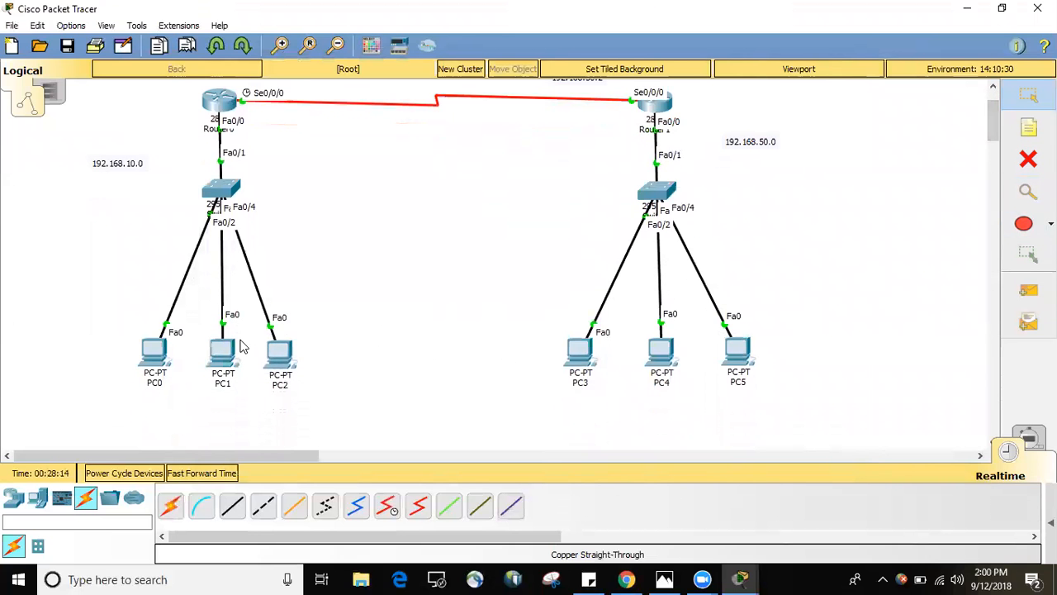
{"action": "mouse_move", "coordinate": [161, 356]}
{"action": "left_click", "coordinate": [1025, 132]}
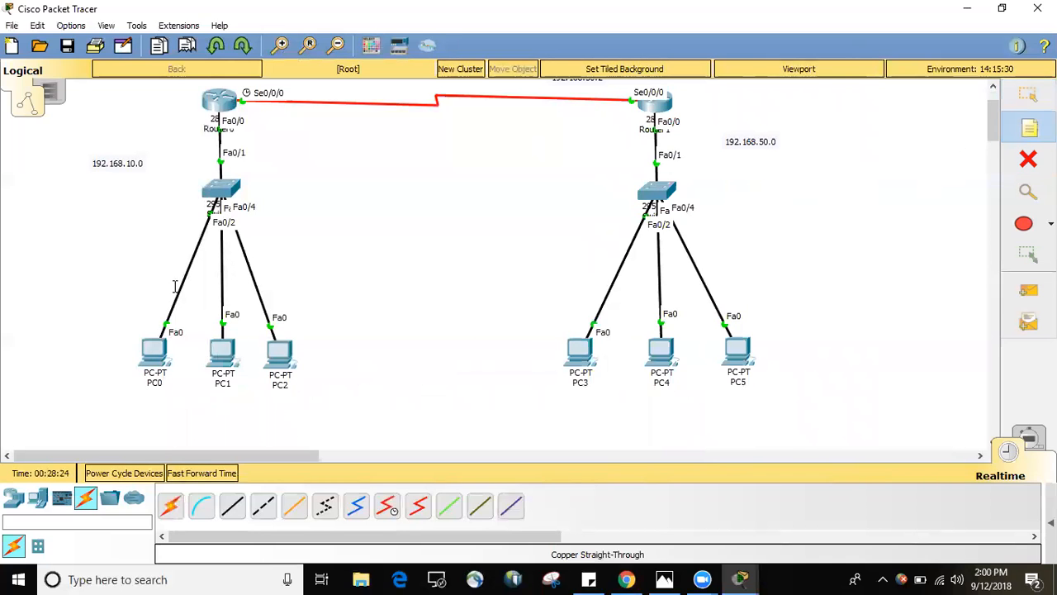
{"action": "left_click", "coordinate": [103, 393]}
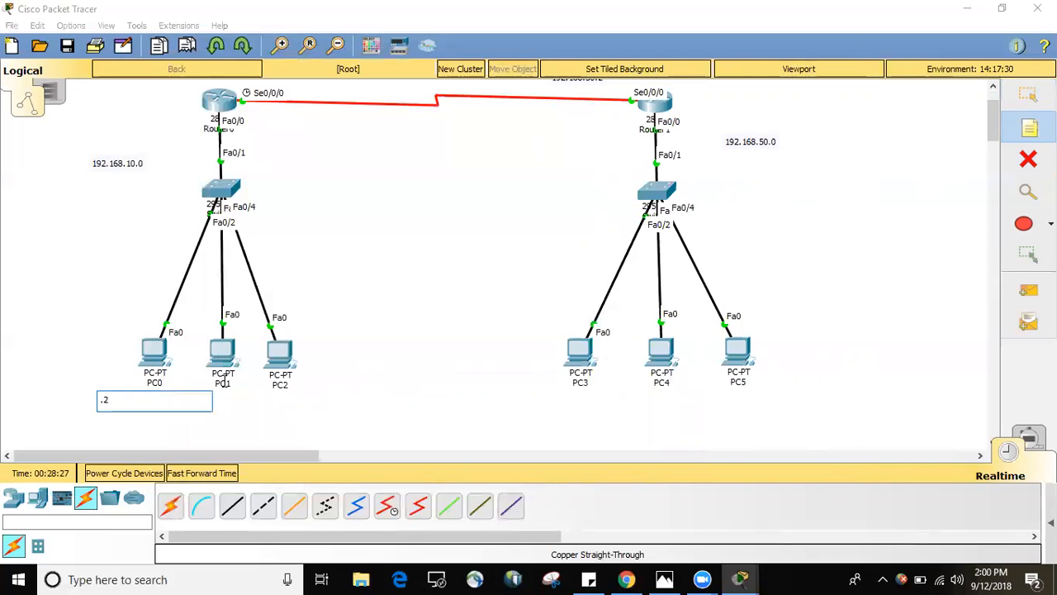
{"action": "left_click", "coordinate": [1028, 95]}
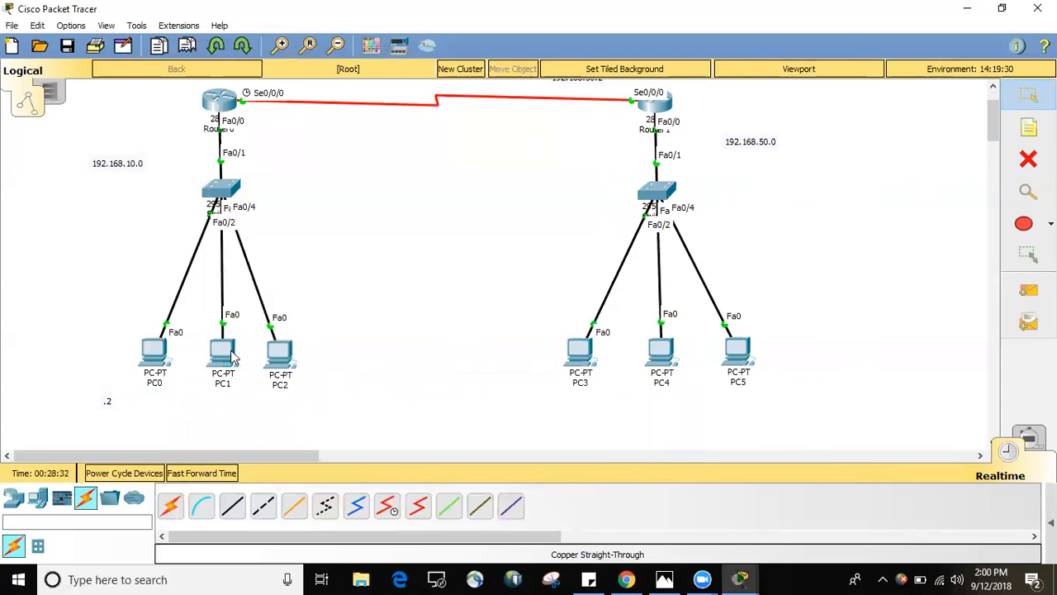
Check the addresses of PC1 and PC2, and place the notes ".3" below PC1 and ".8" beside PC2.
{"action": "mouse_move", "coordinate": [226, 357]}
{"action": "mouse_move", "coordinate": [279, 360]}
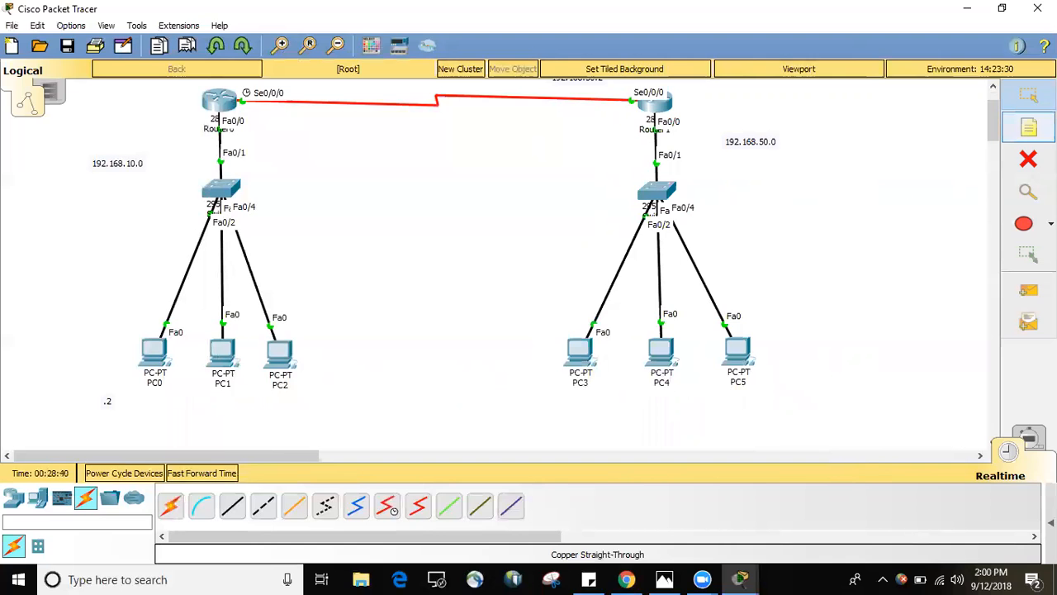
{"action": "left_click", "coordinate": [202, 399]}
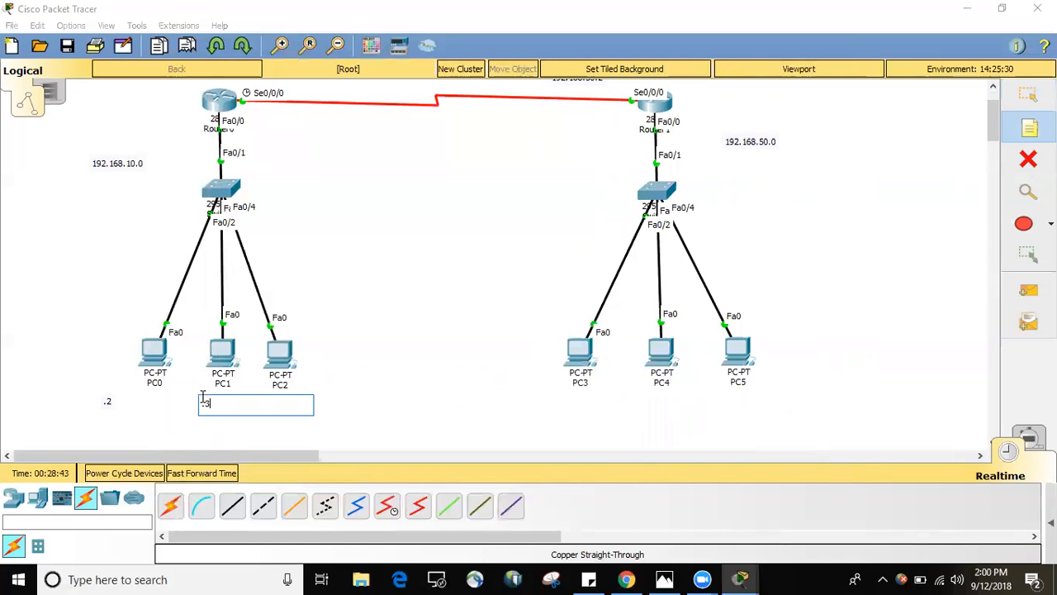
{"action": "left_click", "coordinate": [311, 360]}
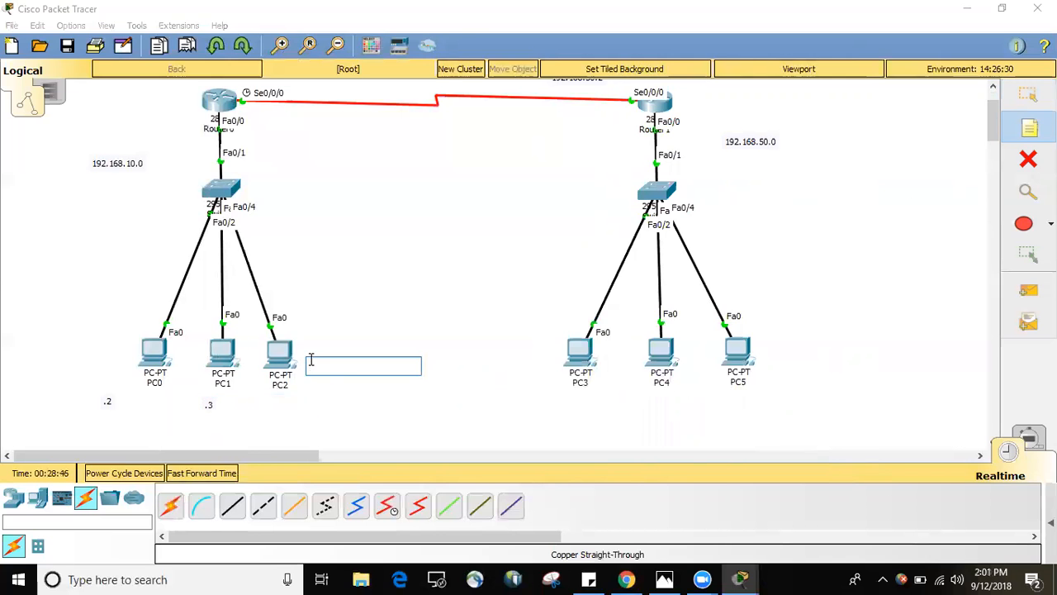
{"action": "type", "text": ".4"}
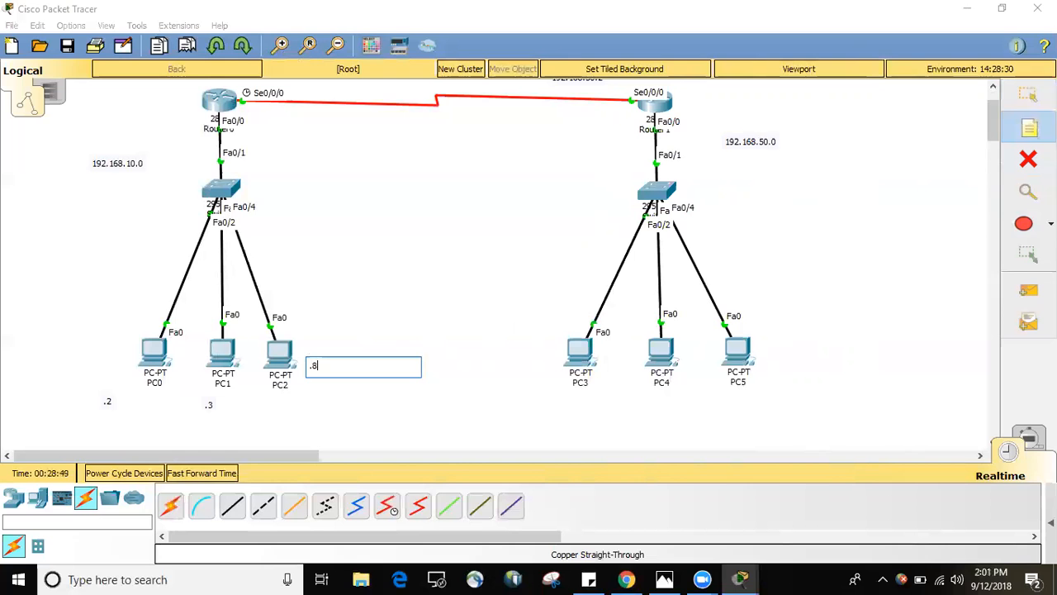
{"action": "left_click", "coordinate": [1028, 95]}
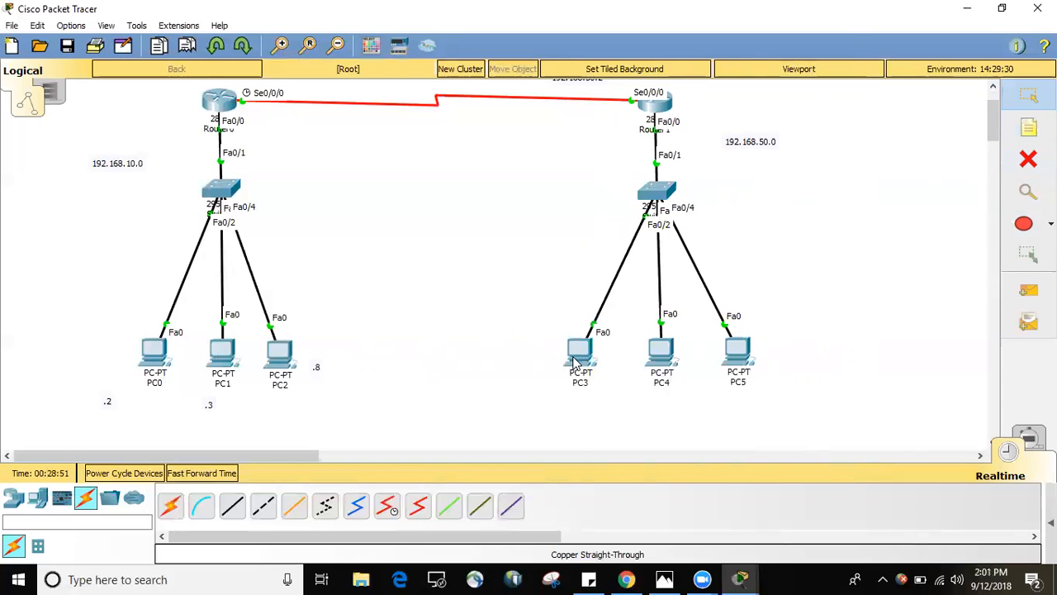
Check the addresses of PC3, PC4 and PC5, and label them with the notes ".2", ".9" and ".11" respectively.
{"action": "mouse_move", "coordinate": [578, 361]}
{"action": "mouse_move", "coordinate": [658, 353]}
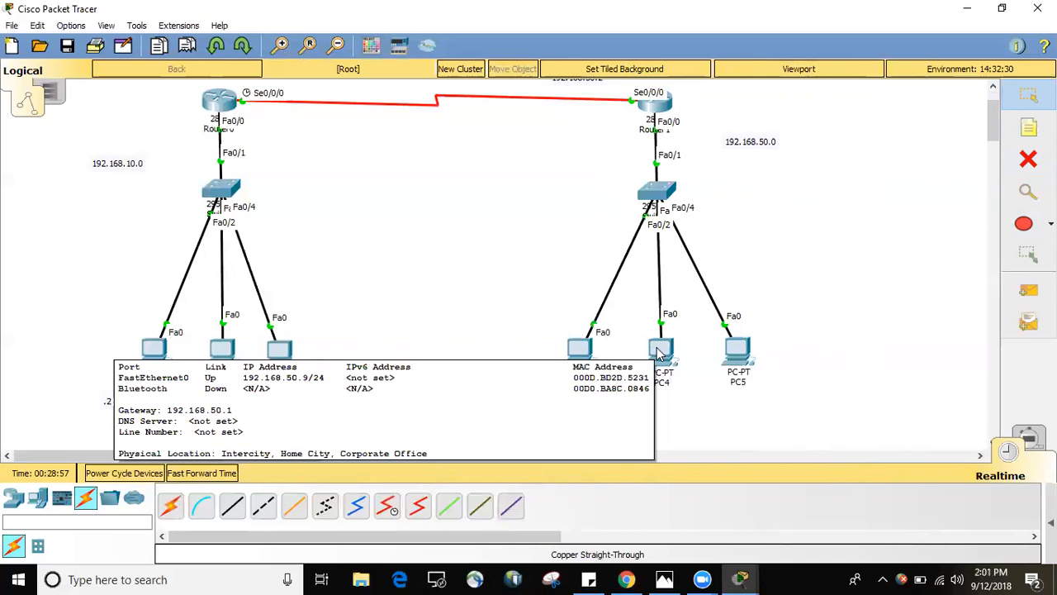
{"action": "mouse_move", "coordinate": [743, 353]}
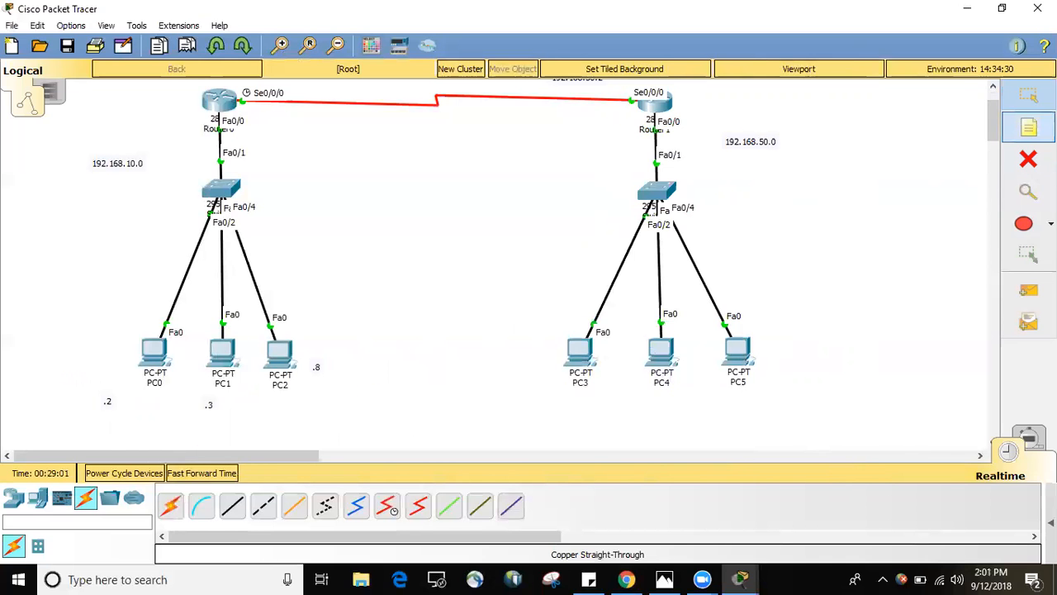
{"action": "left_click", "coordinate": [1028, 128]}
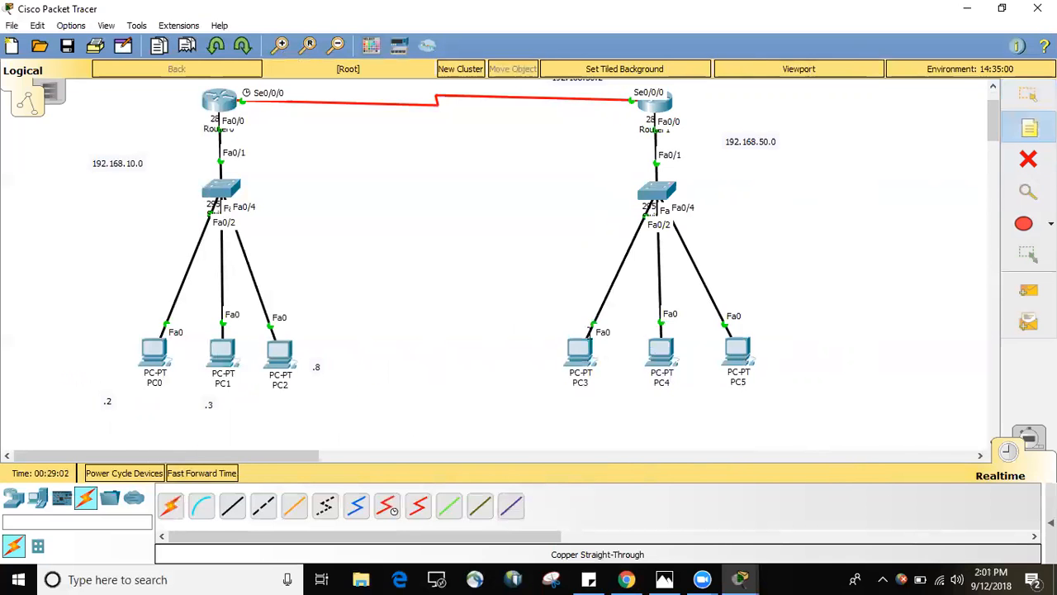
{"action": "left_click", "coordinate": [526, 355]}
{"action": "type", "text": ".2"}
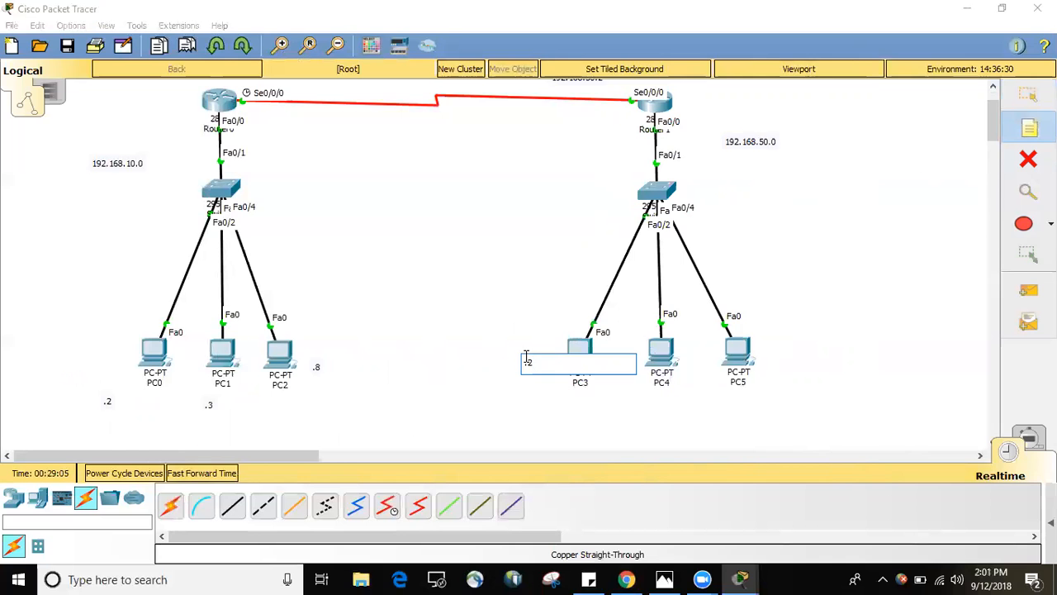
{"action": "left_click", "coordinate": [626, 336]}
{"action": "type", "text": ".9"}
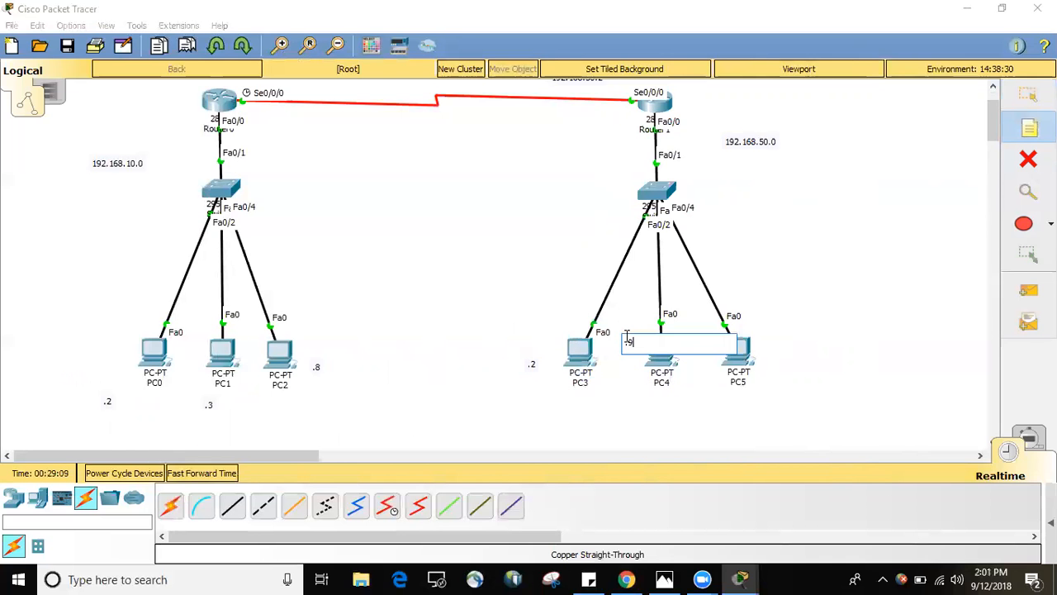
{"action": "left_click", "coordinate": [779, 335]}
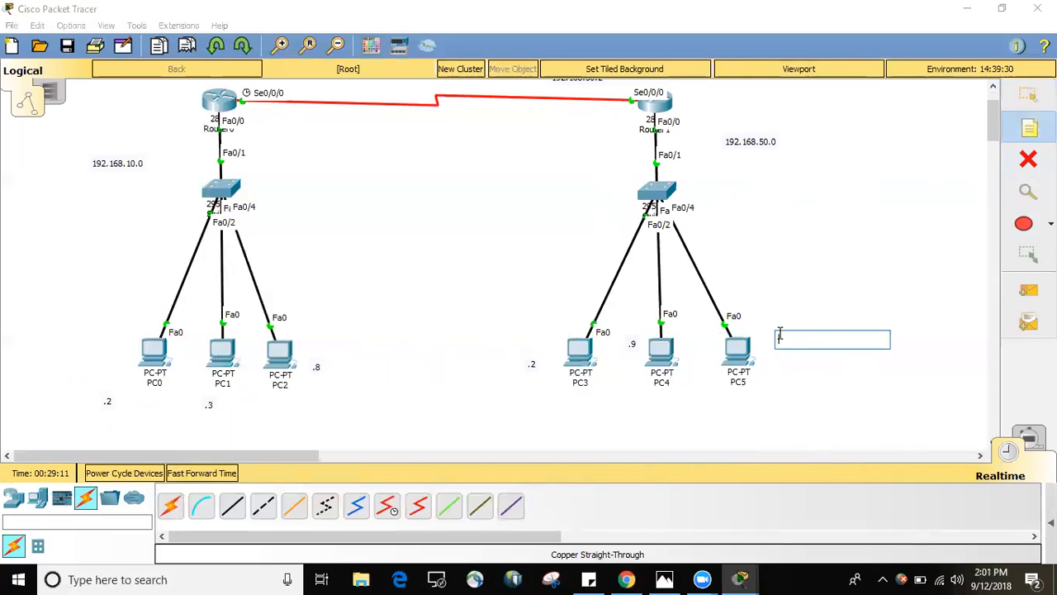
{"action": "type", "text": ".11"}
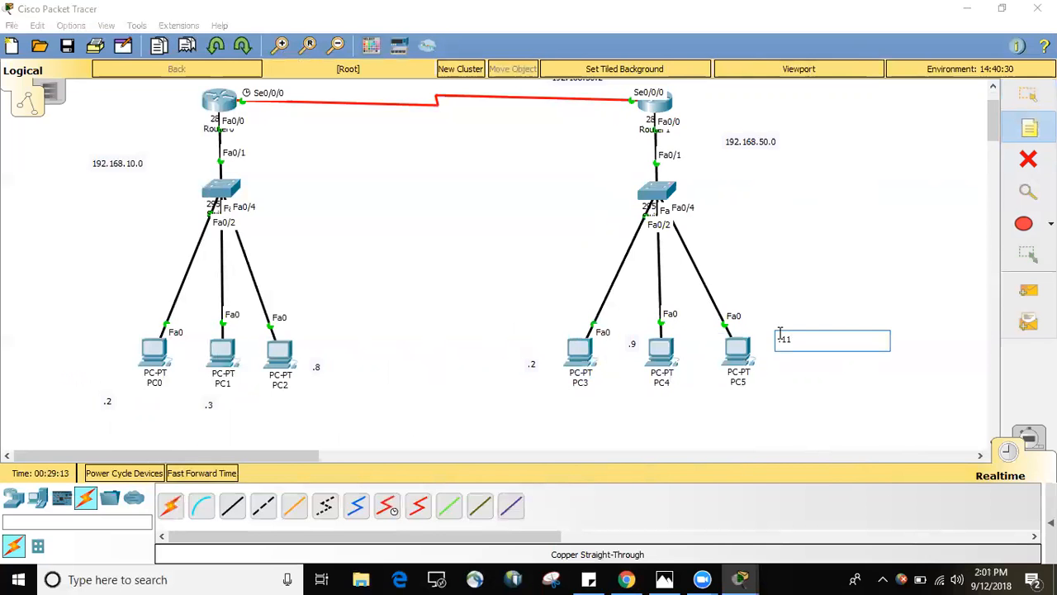
{"action": "left_click", "coordinate": [1027, 97]}
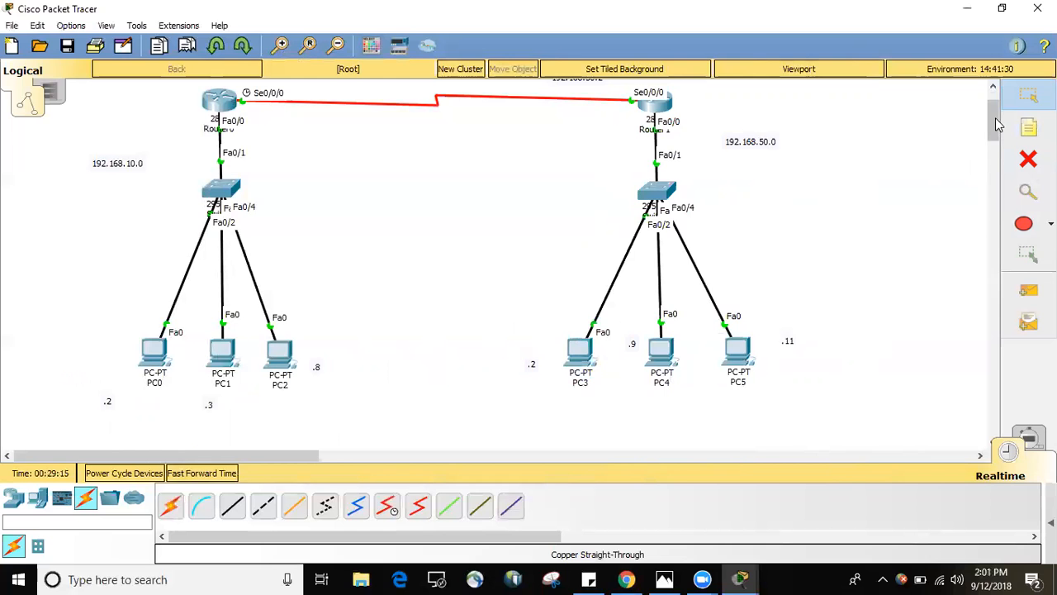
Open Router0's CLI and enter the default route's destination and mask as ip route 0.0.0.0 0.0.0.0.
{"action": "left_click_drag", "start_coordinate": [993, 119], "coordinate": [990, 102]}
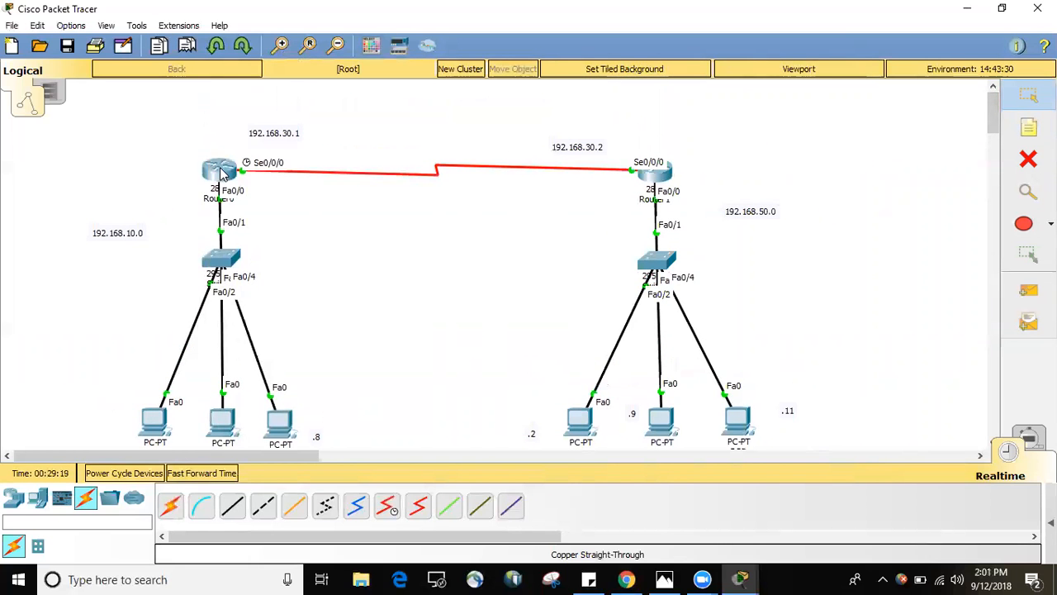
{"action": "left_click", "coordinate": [221, 171]}
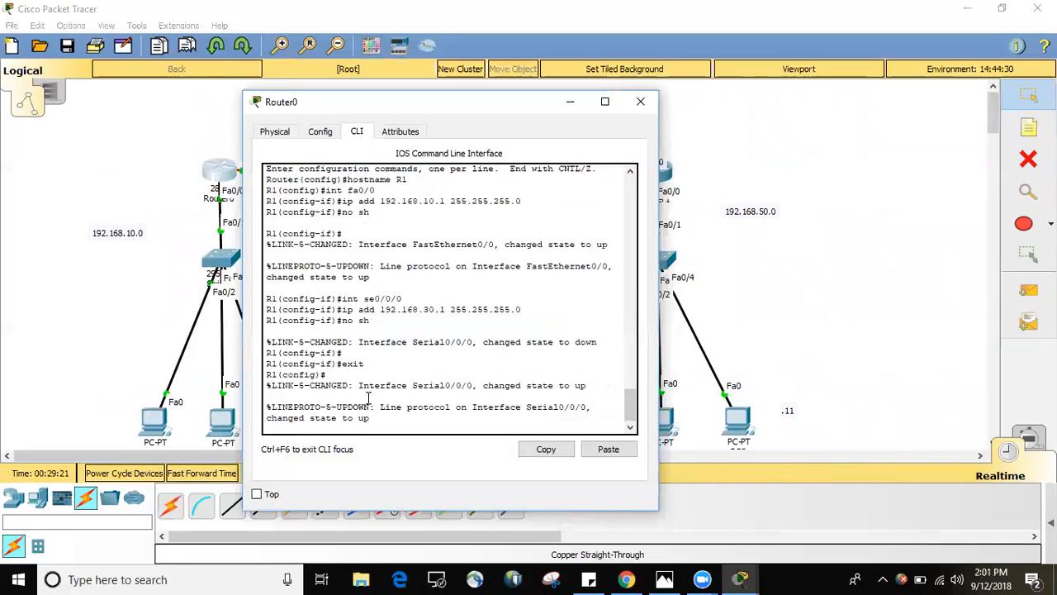
{"action": "key", "text": "Return"}
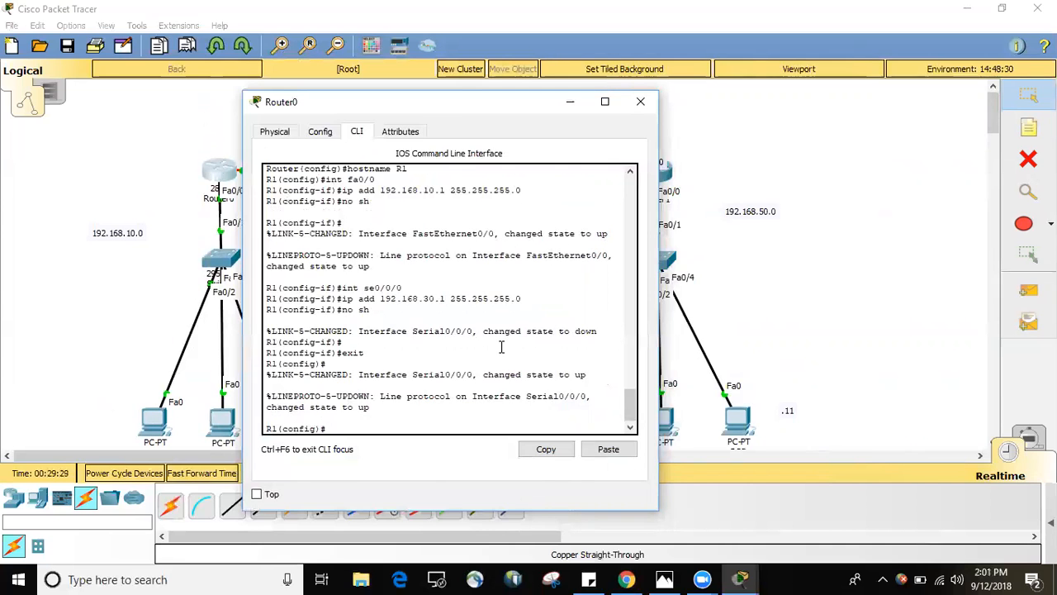
{"action": "type", "text": "p route"}
{"action": "type", "text": "0.0.0."}
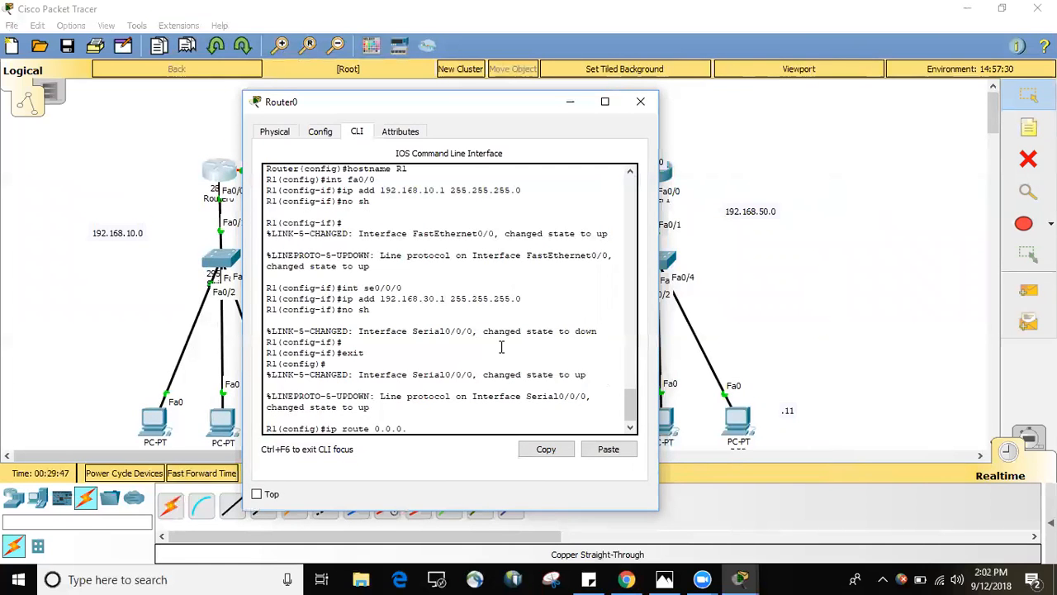
{"action": "type", "text": "0 0.0.0.0"}
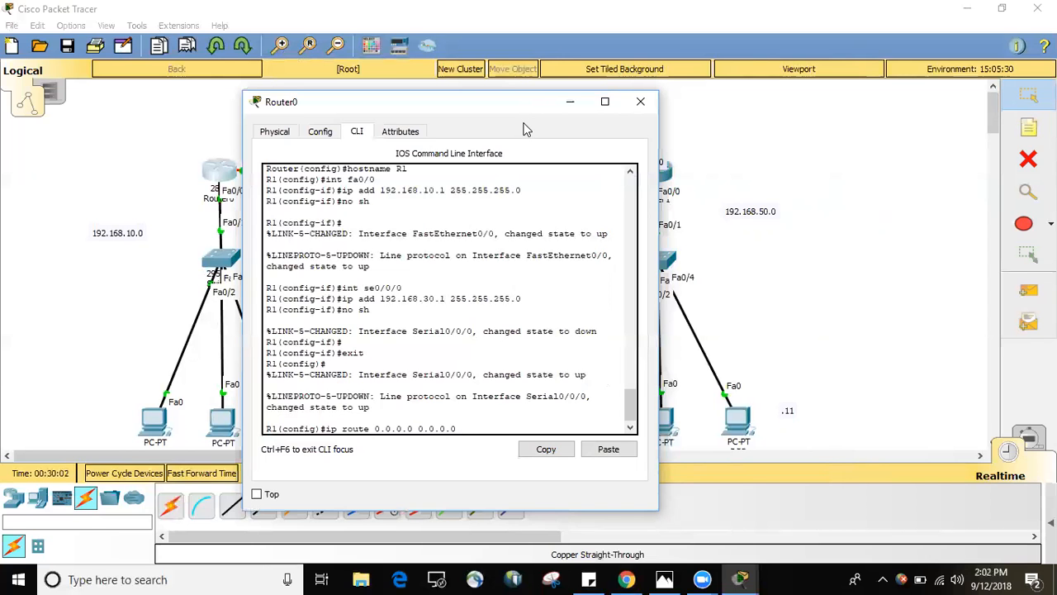
Complete Router0's default route with next hop 192.168.30.2, the neighbouring router's serial address, and run the command.
{"action": "left_click_drag", "start_coordinate": [526, 129], "coordinate": [546, 300]}
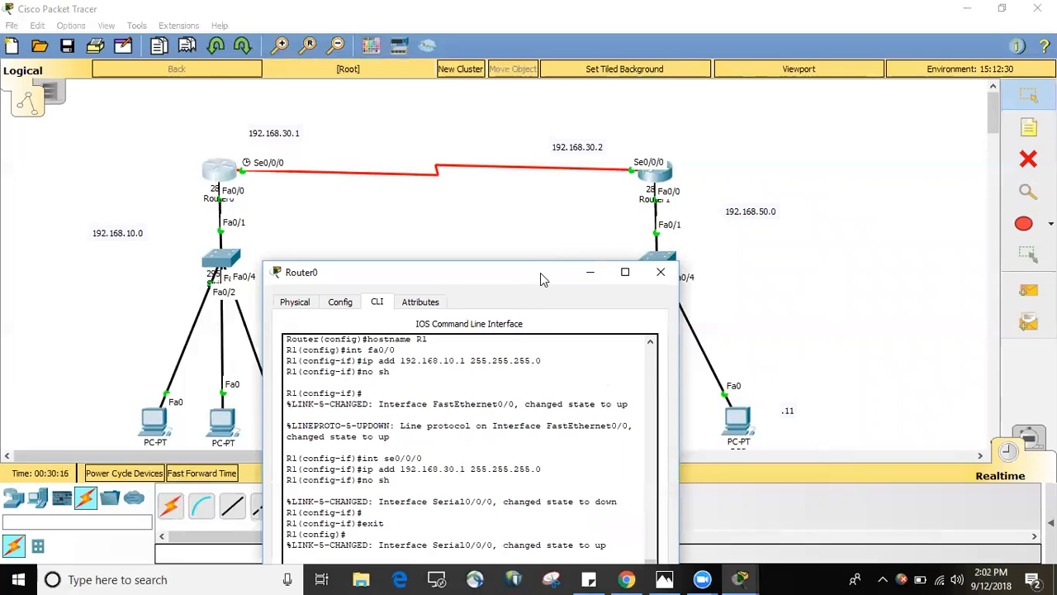
{"action": "left_click_drag", "start_coordinate": [540, 271], "coordinate": [529, 209]}
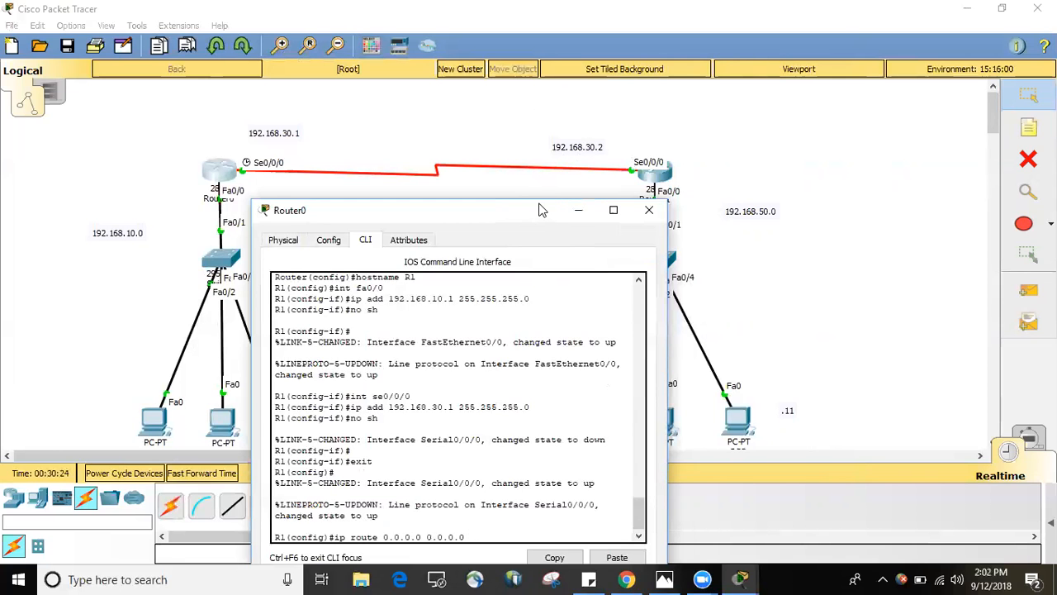
{"action": "left_click_drag", "start_coordinate": [541, 209], "coordinate": [537, 99]}
{"action": "type", "text": "192.168.30.2"}
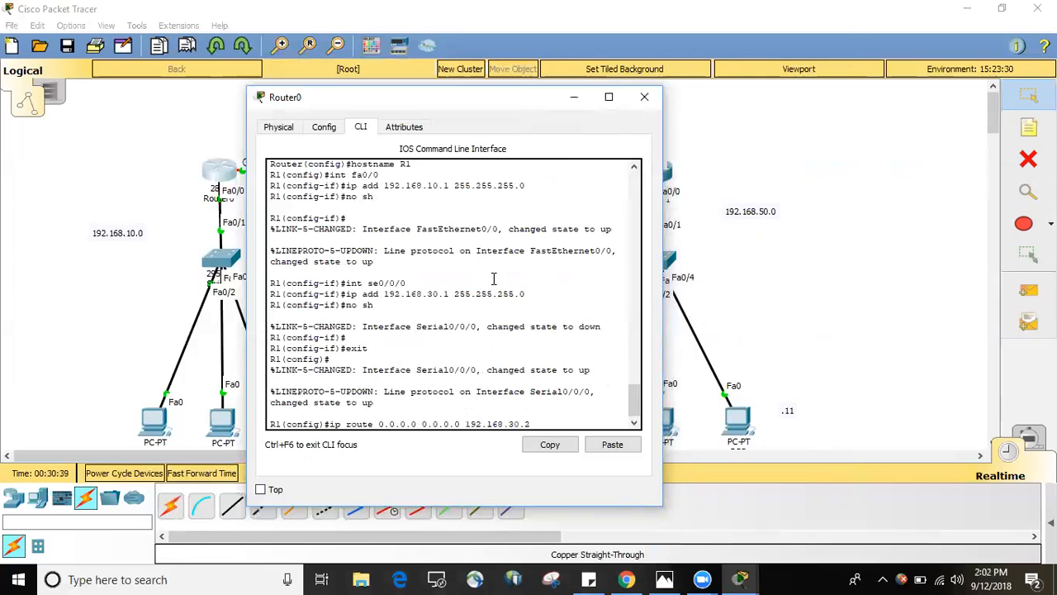
{"action": "key", "text": "Return"}
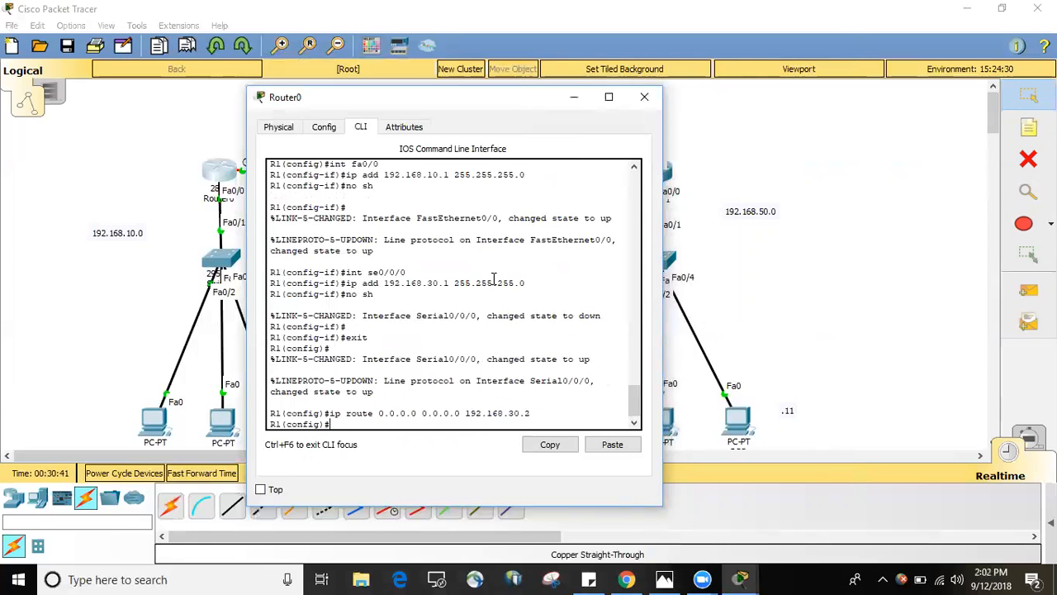
Exit global configuration mode on Router0 and close its window.
{"action": "type", "text": "exit"}
{"action": "key", "text": "Return"}
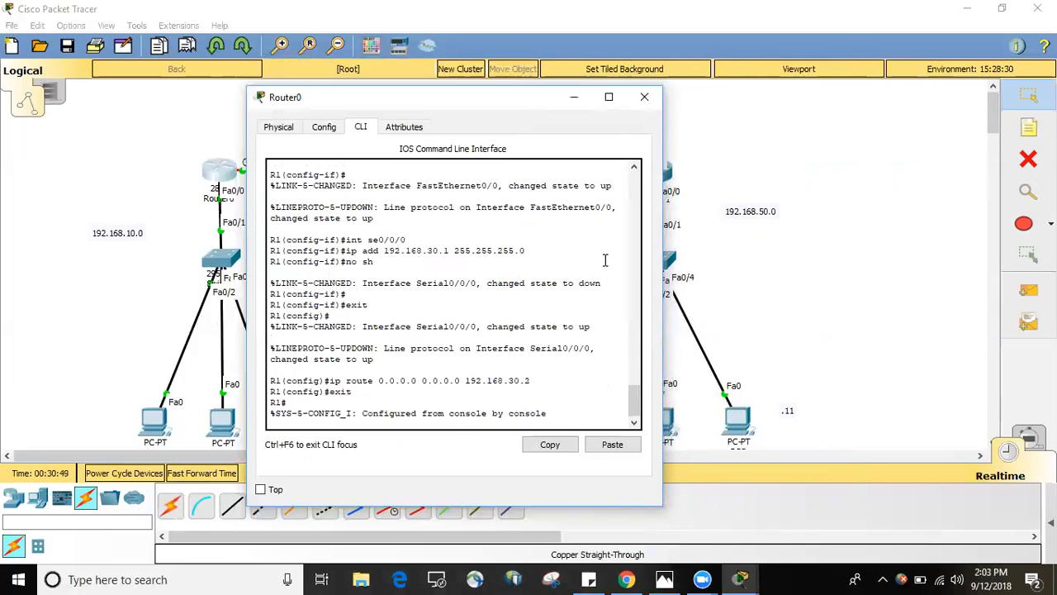
{"action": "left_click", "coordinate": [645, 97]}
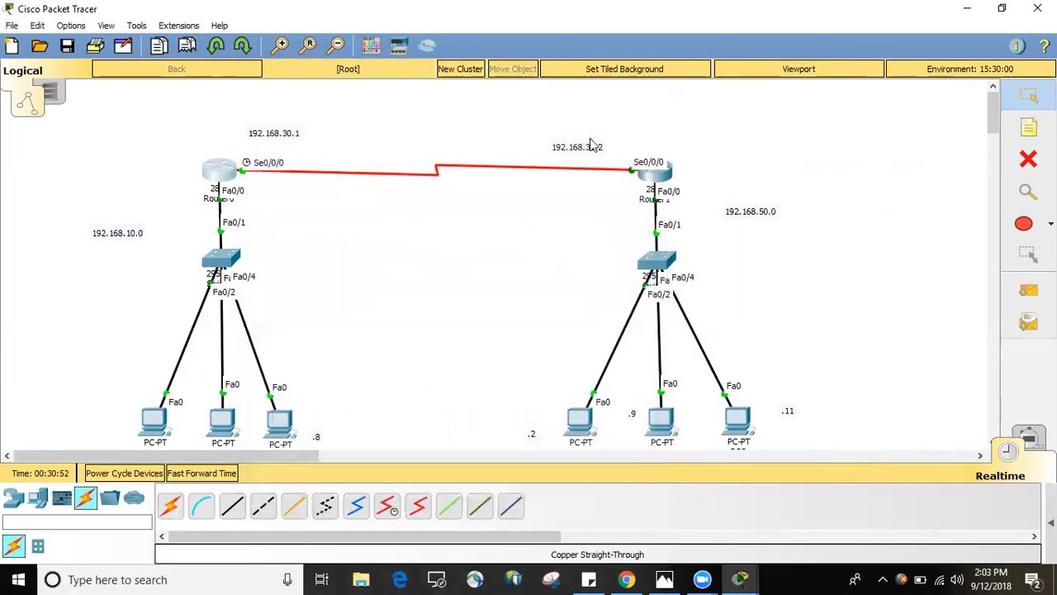
Open Router1's CLI and enter the default route's destination and mask as ip route 0.0.0.0 0.0.0.0.
{"action": "left_click", "coordinate": [659, 172]}
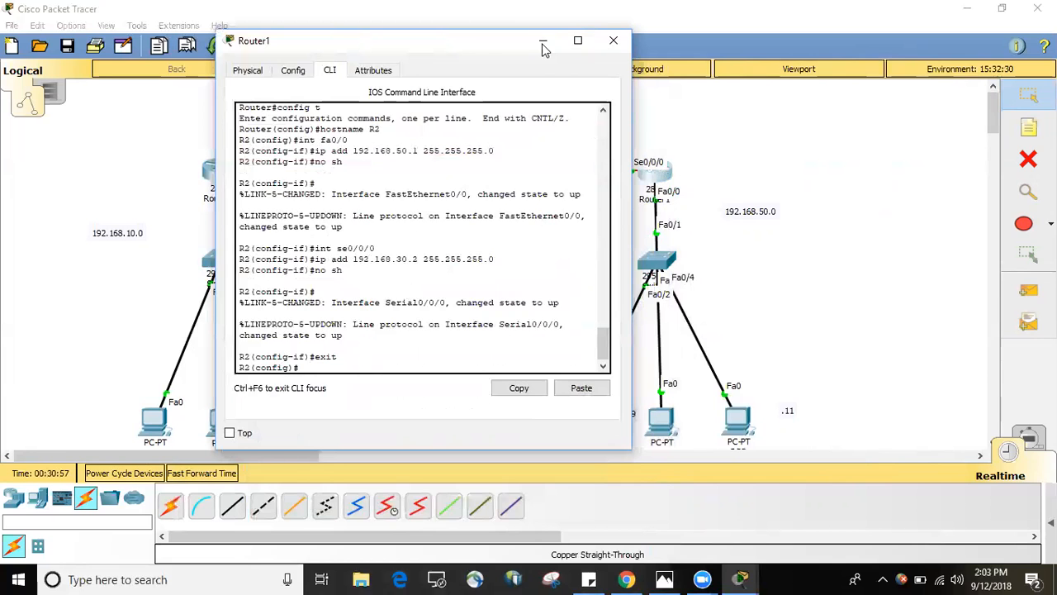
{"action": "left_click_drag", "start_coordinate": [481, 42], "coordinate": [465, 42]}
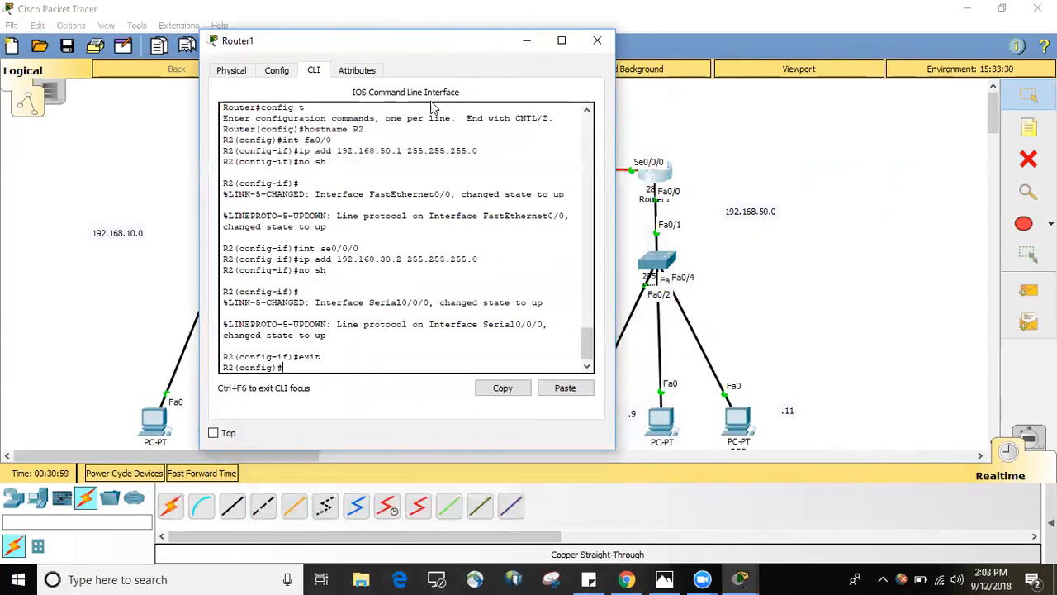
{"action": "type", "text": "ip route 0.0.0.0 0.0.0.0"}
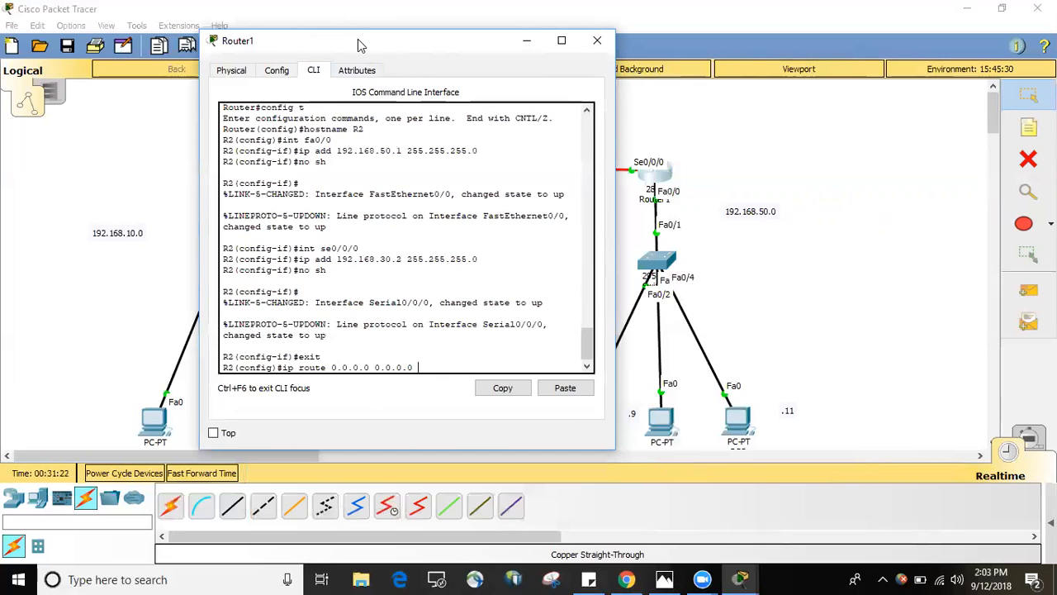
Complete Router1's default route with next hop 192.168.30.1, the neighbouring router's serial address, and run the command.
{"action": "left_click_drag", "start_coordinate": [360, 43], "coordinate": [498, 131]}
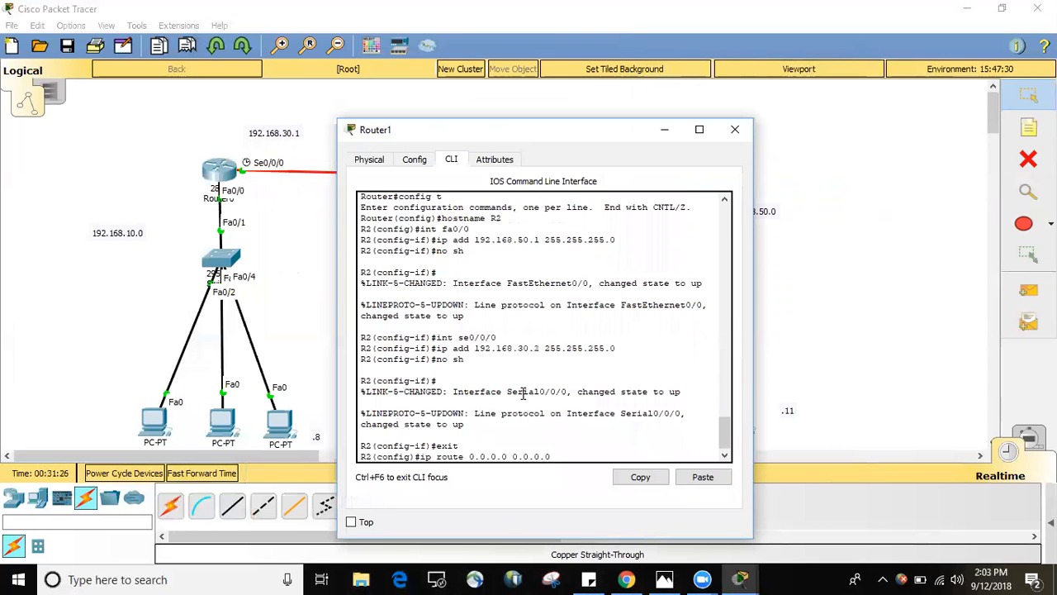
{"action": "type", "text": "192.168.30.1"}
{"action": "key", "text": "Return"}
{"action": "key", "text": "Return"}
Exit global configuration mode on Router1 and minimize its window.
{"action": "type", "text": "e"}
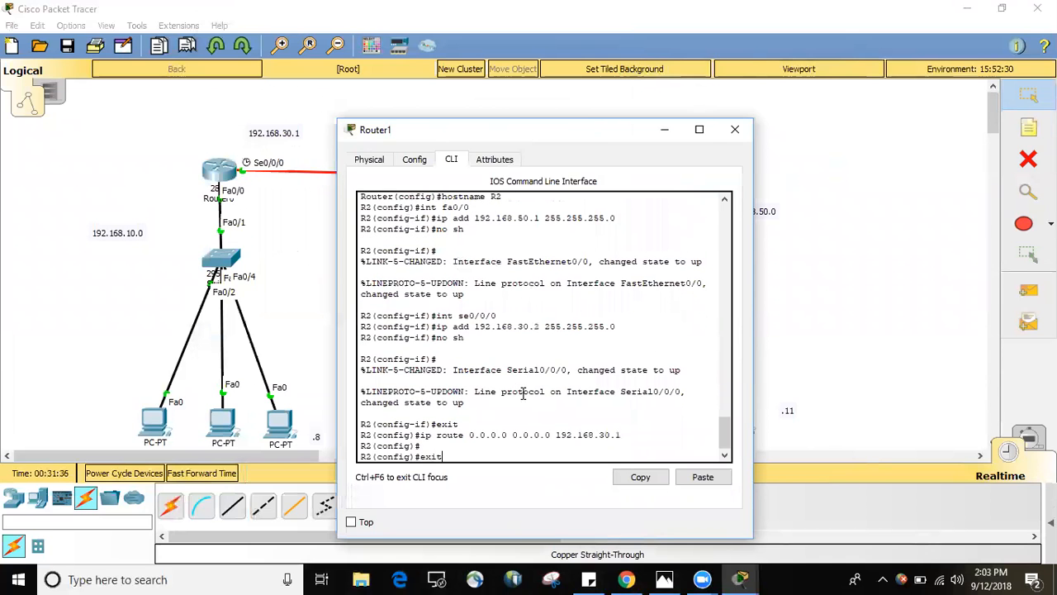
{"action": "type", "text": "xit"}
{"action": "key", "text": "Return"}
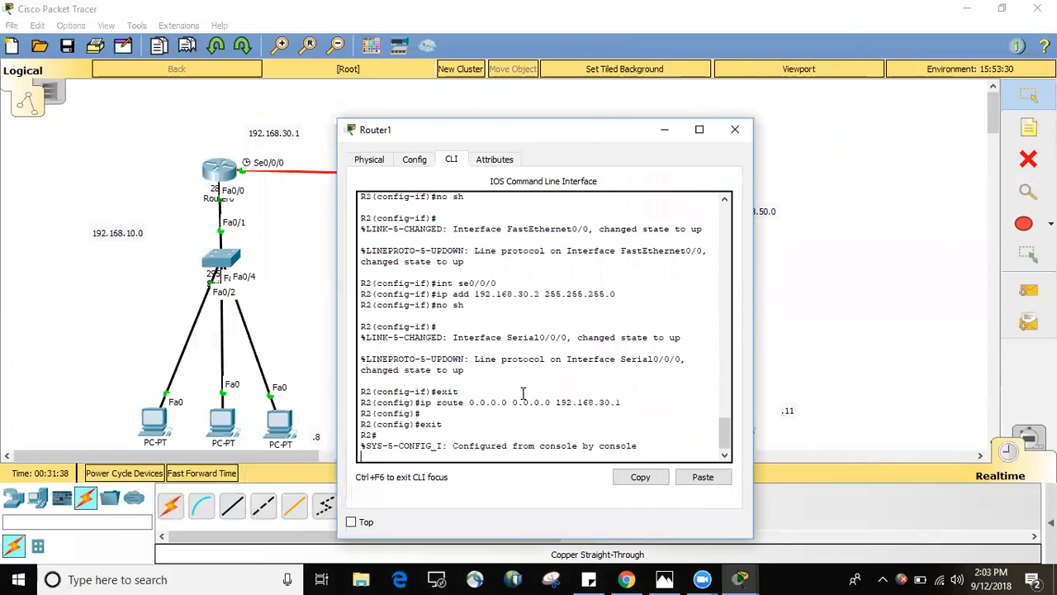
{"action": "left_click", "coordinate": [666, 132]}
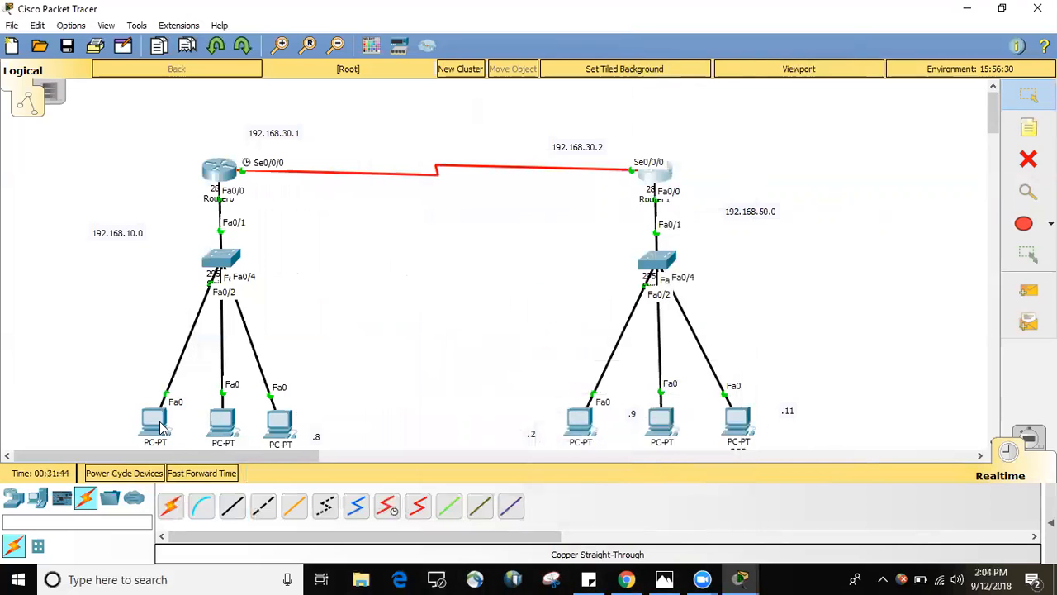
Run ipconfig in PC1's Command Prompt and review its IP address, subnet mask and default gateway.
{"action": "mouse_move", "coordinate": [161, 425]}
{"action": "left_click", "coordinate": [223, 422]}
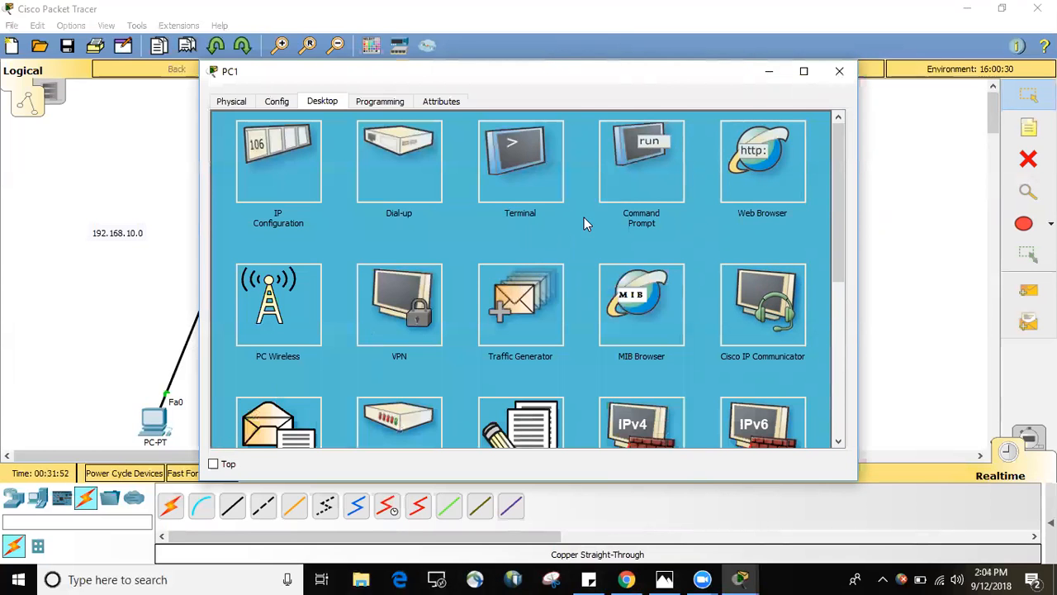
{"action": "left_click", "coordinate": [659, 153]}
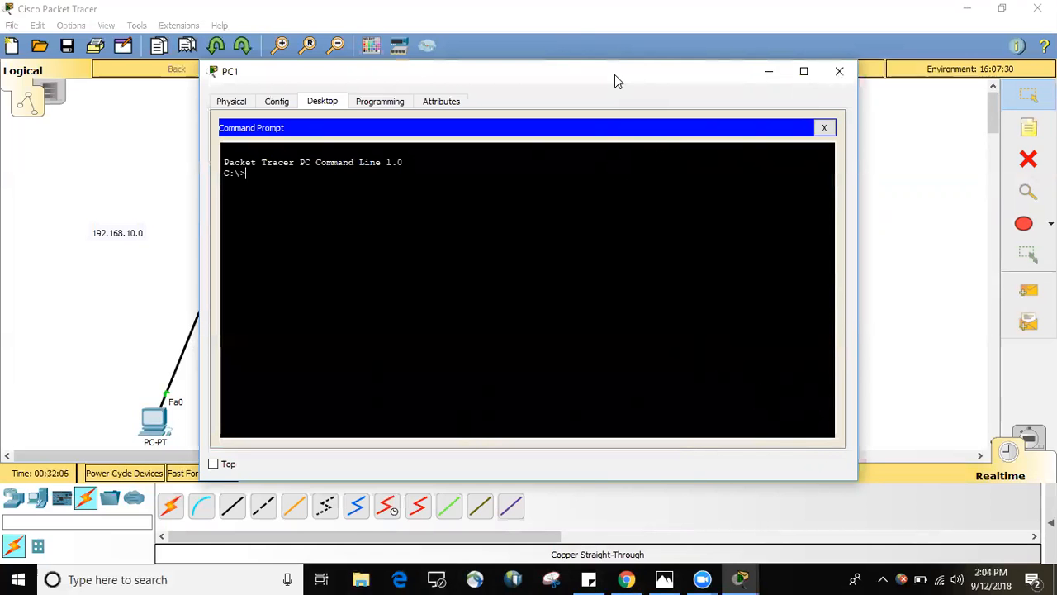
{"action": "type", "text": "ipconfig"}
{"action": "key", "text": "Return"}
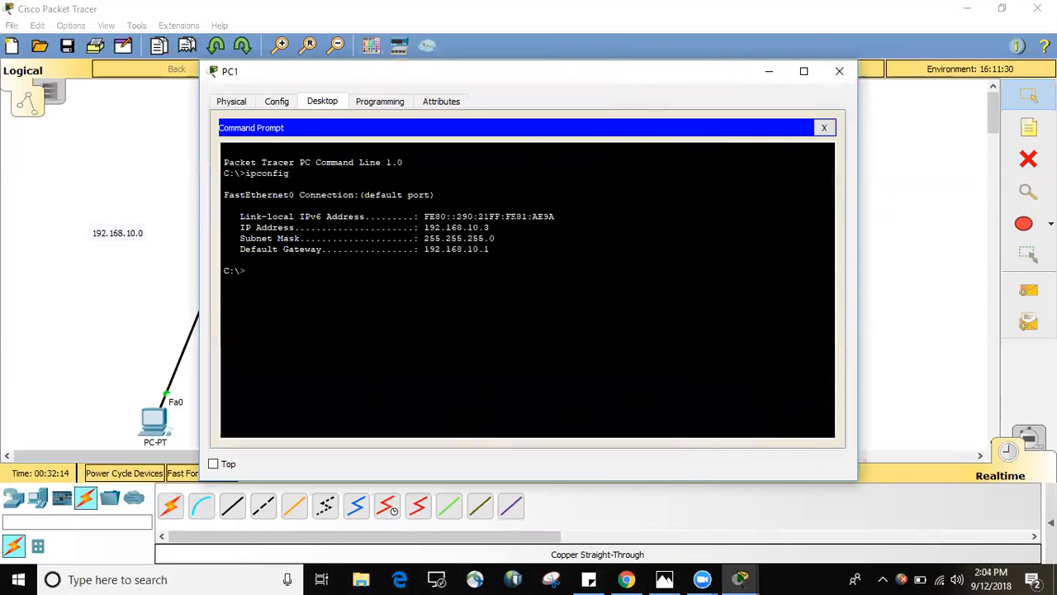
{"action": "left_click_drag", "start_coordinate": [420, 227], "coordinate": [488, 227]}
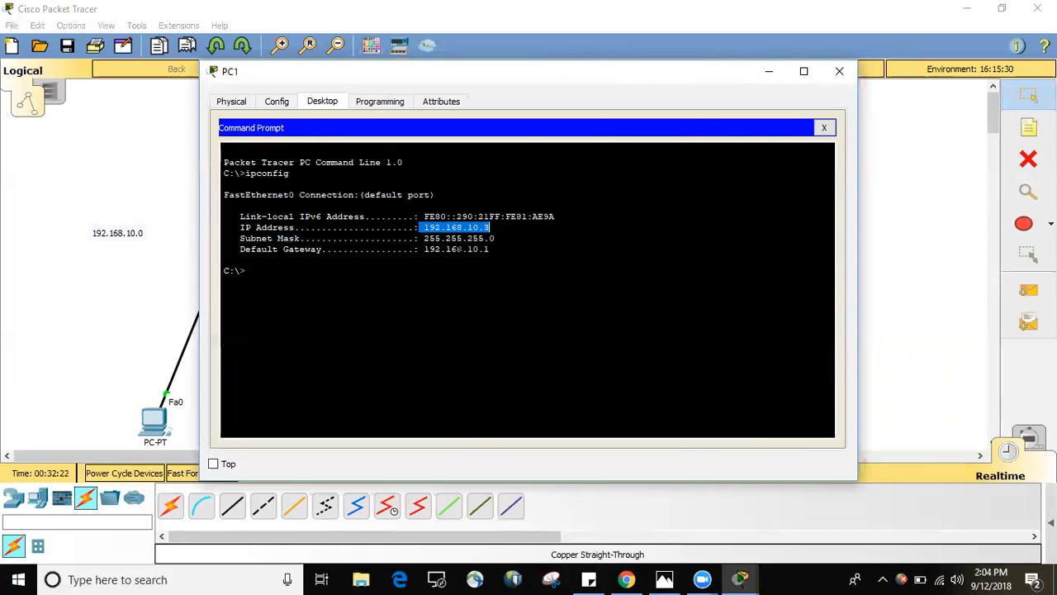
{"action": "left_click_drag", "start_coordinate": [424, 238], "coordinate": [494, 238]}
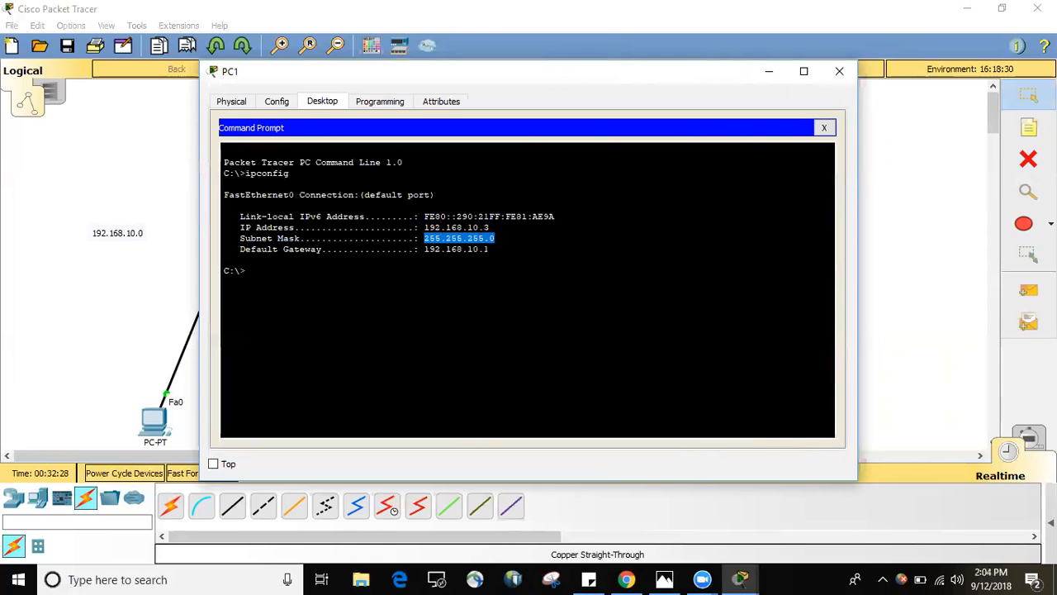
{"action": "left_click_drag", "start_coordinate": [489, 249], "coordinate": [424, 248]}
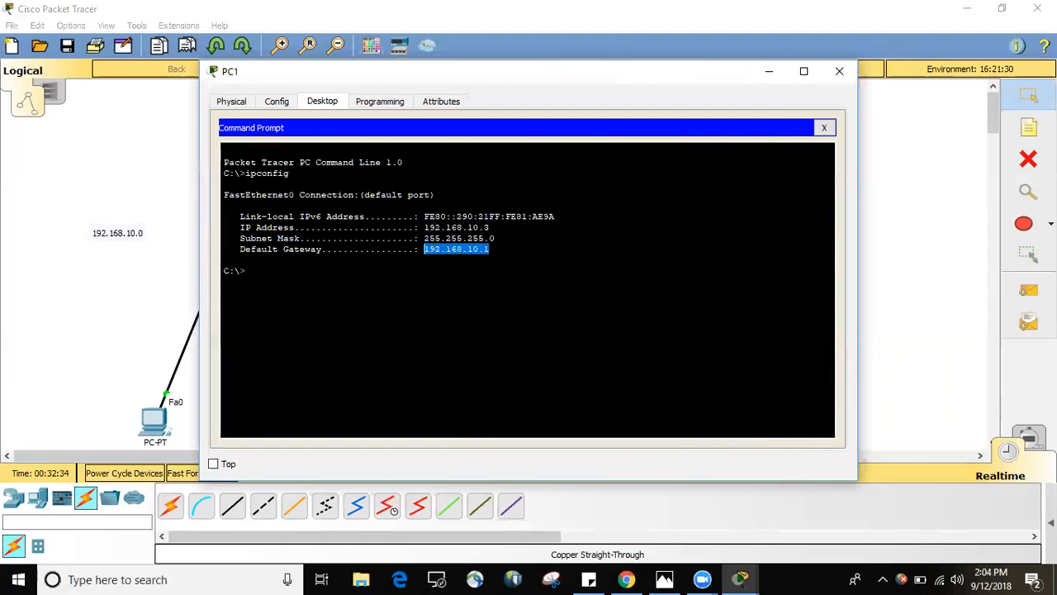
{"action": "left_click", "coordinate": [223, 259]}
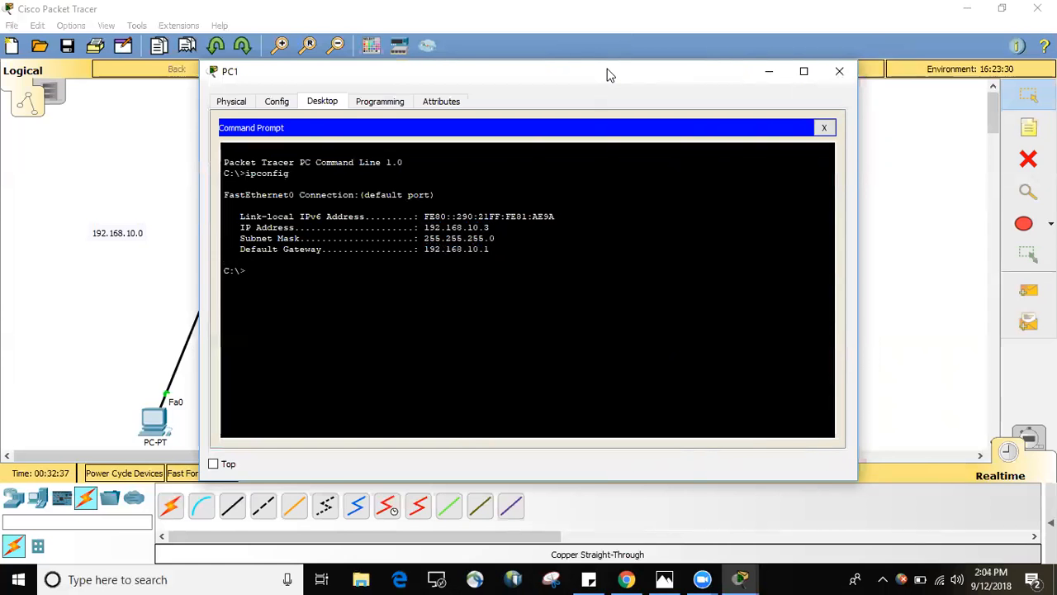
Open and minimize PC5's window, and check PC5's address details on the topology in the 192.168.50.0 network.
{"action": "left_click_drag", "start_coordinate": [607, 74], "coordinate": [356, 83]}
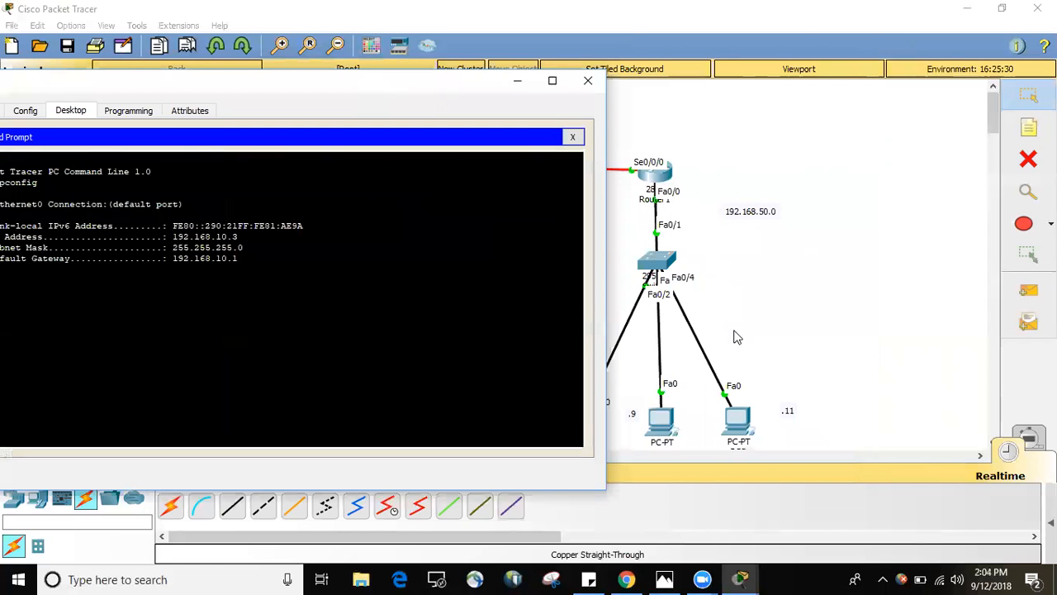
{"action": "left_click", "coordinate": [743, 419]}
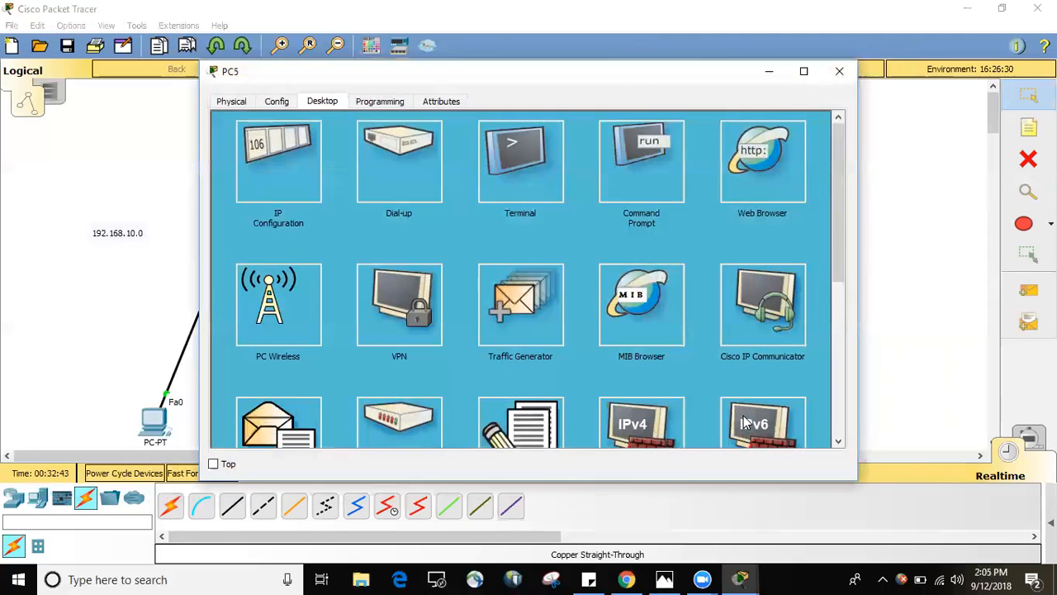
{"action": "left_click", "coordinate": [768, 71]}
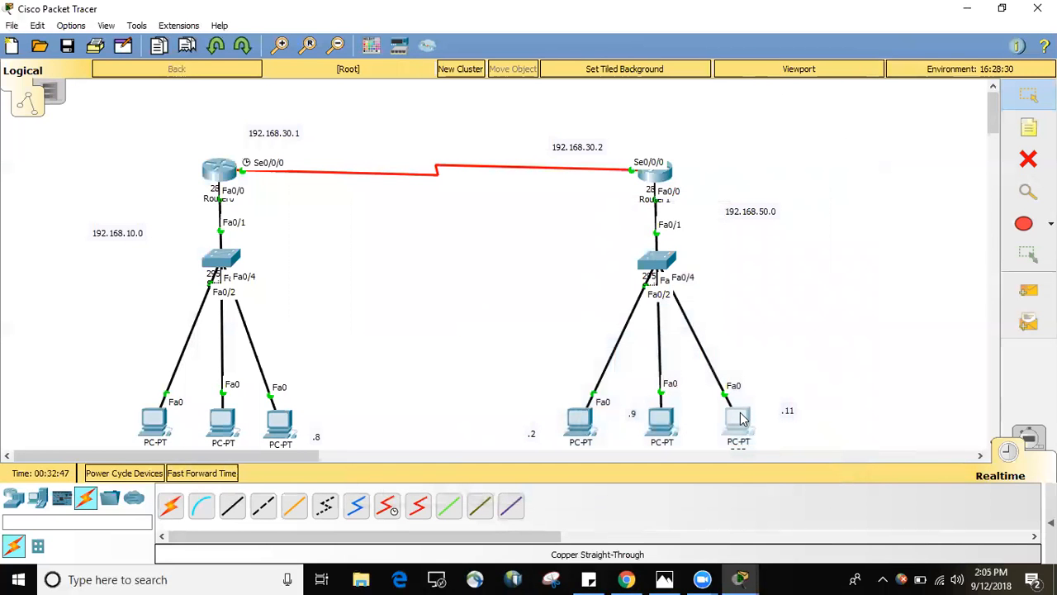
{"action": "mouse_move", "coordinate": [740, 419]}
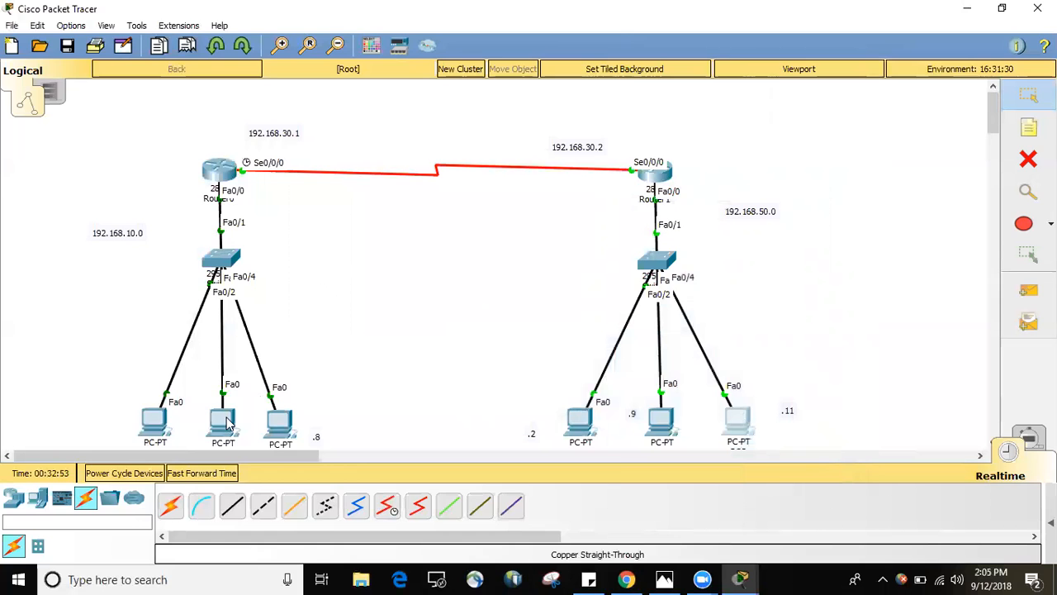
Return to PC1's Command Prompt and ping 192.168.50.11, the PC labelled .11 in the other network.
{"action": "left_click", "coordinate": [224, 421]}
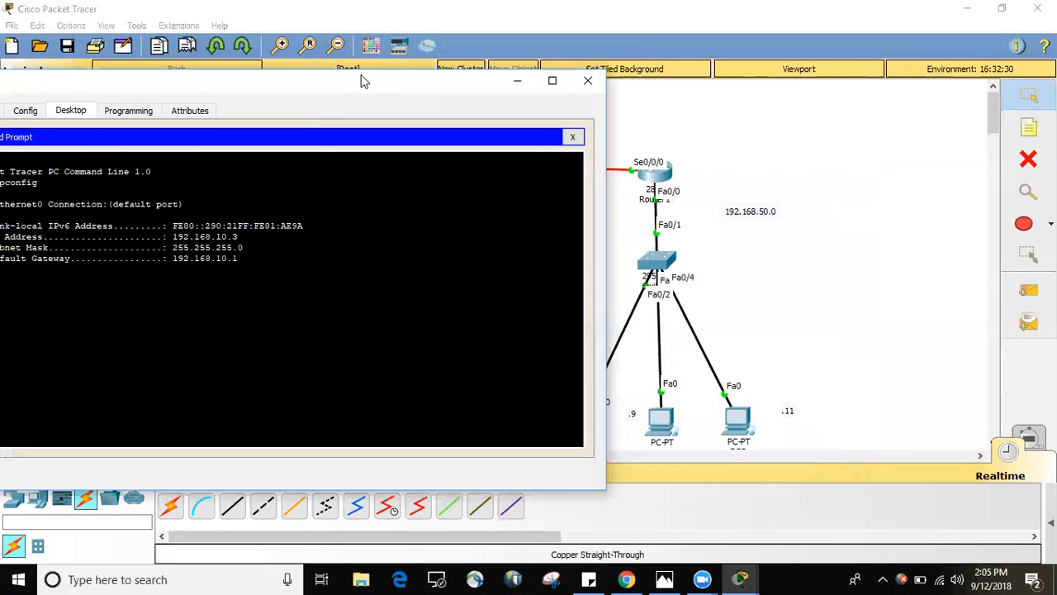
{"action": "left_click_drag", "start_coordinate": [365, 88], "coordinate": [496, 49]}
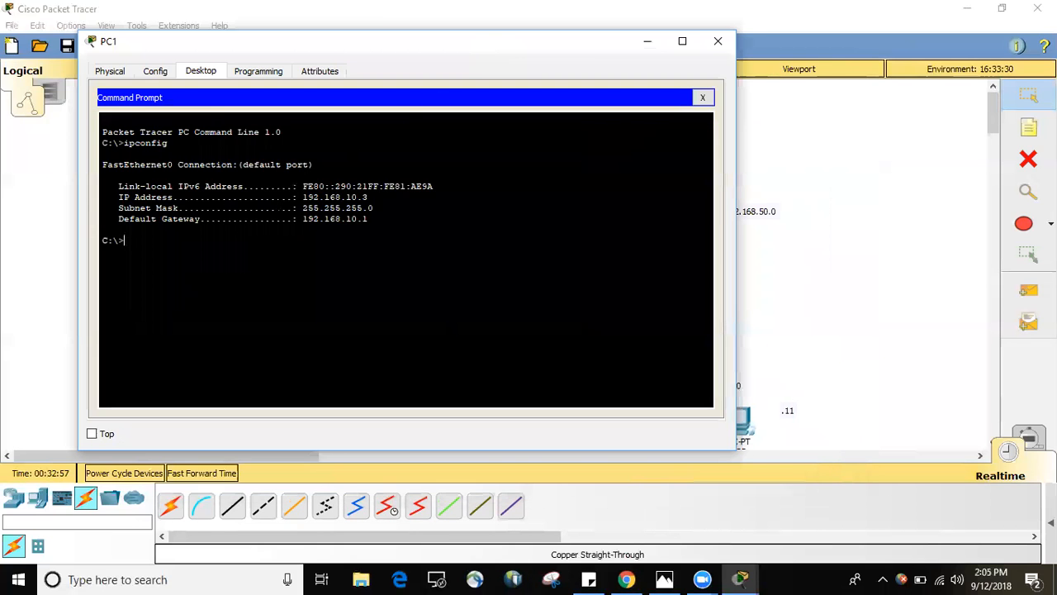
{"action": "type", "text": "ping 192.168.50"}
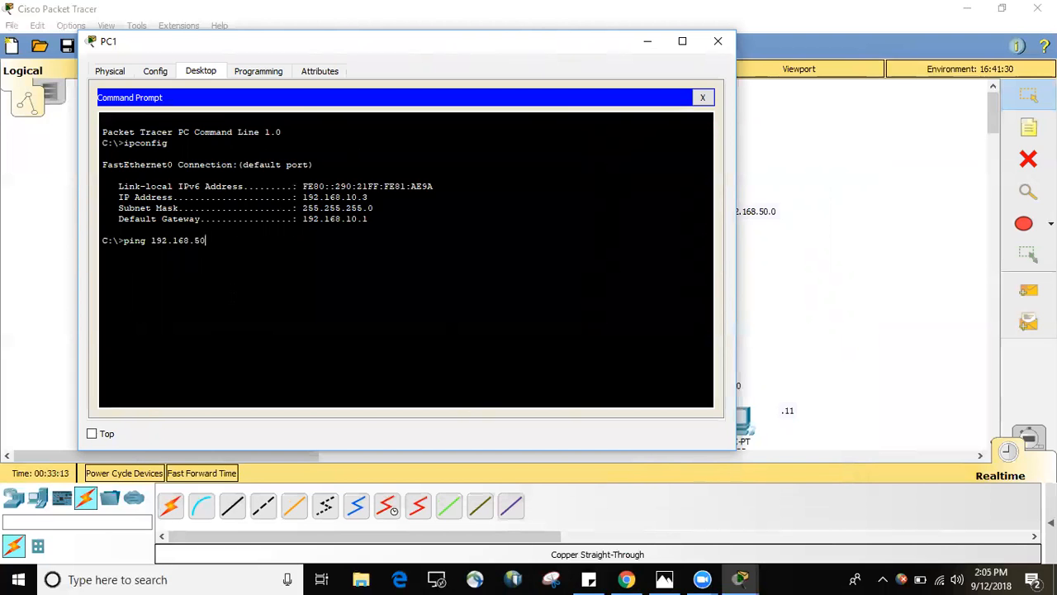
{"action": "type", "text": ".11"}
{"action": "key", "text": "Return"}
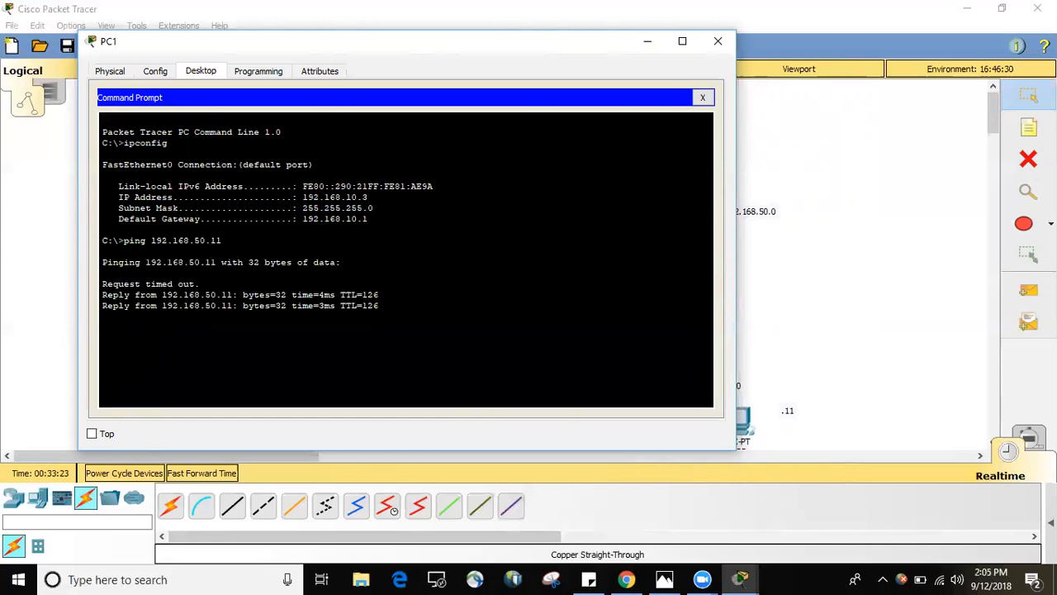
Review the ping output's first result line and its sent, received and lost packet figures.
{"action": "left_click_drag", "start_coordinate": [195, 284], "coordinate": [101, 284]}
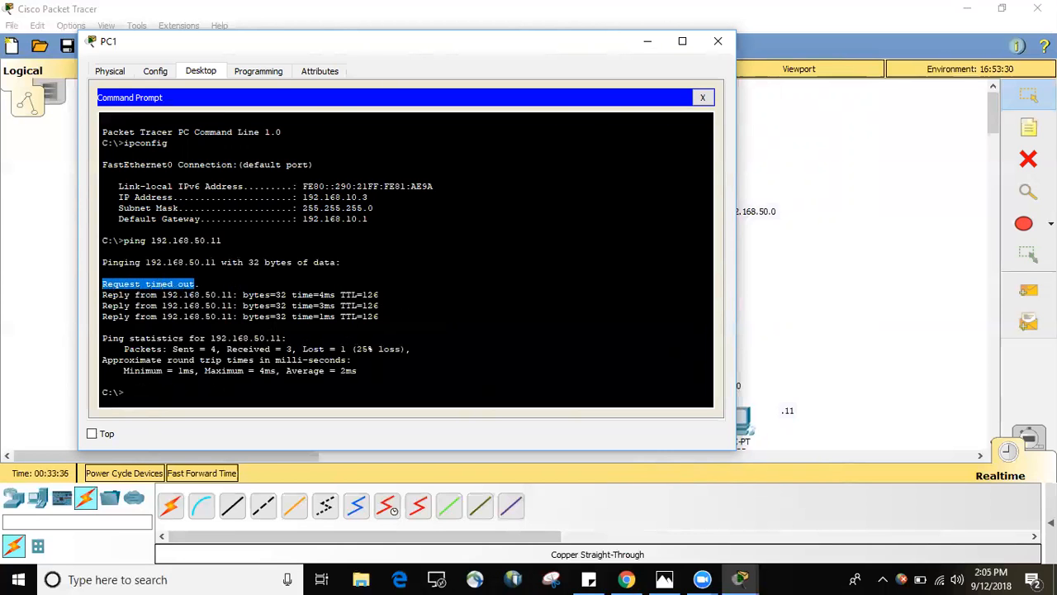
{"action": "left_click", "coordinate": [104, 327]}
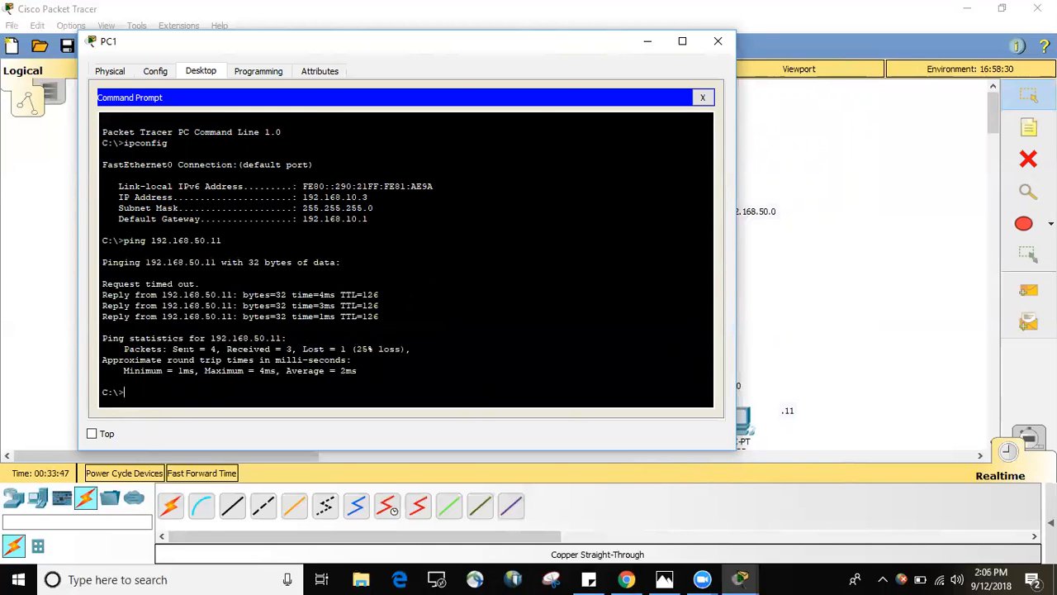
{"action": "left_click_drag", "start_coordinate": [172, 349], "coordinate": [296, 349]}
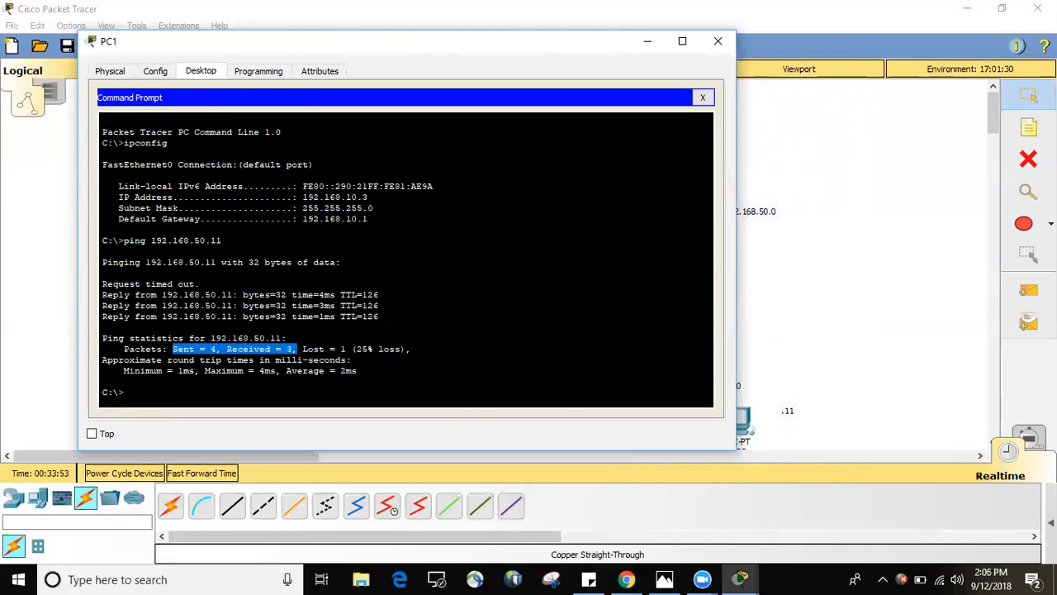
{"action": "left_click_drag", "start_coordinate": [330, 348], "coordinate": [298, 349]}
{"action": "left_click", "coordinate": [125, 392]}
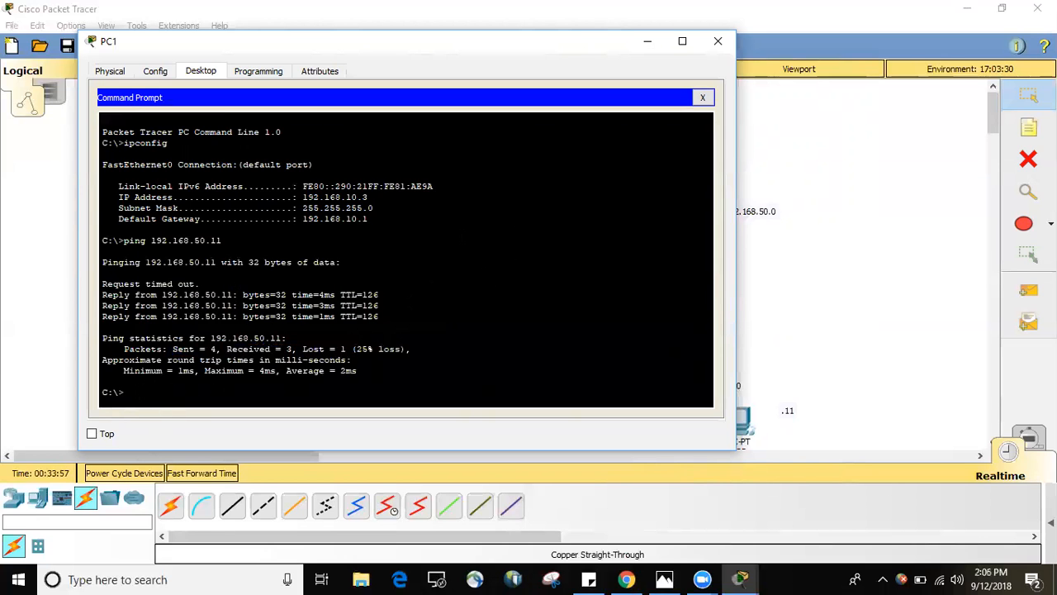
Repeat the ping to 192.168.50.11 from PC1 and check its packet statistics.
{"action": "key", "text": "Up"}
{"action": "key", "text": "Return"}
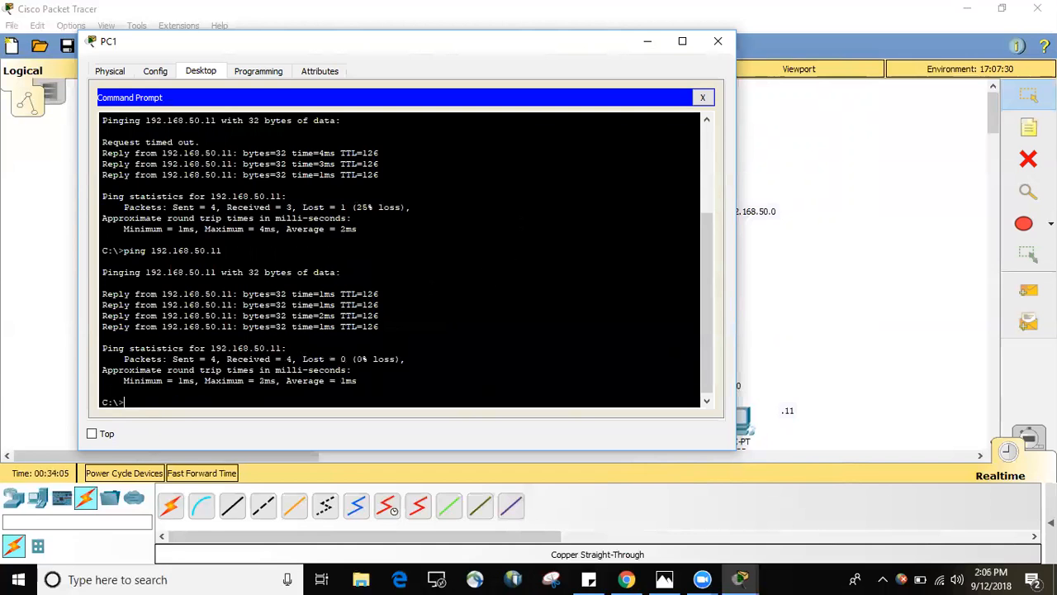
{"action": "left_click_drag", "start_coordinate": [124, 358], "coordinate": [347, 358]}
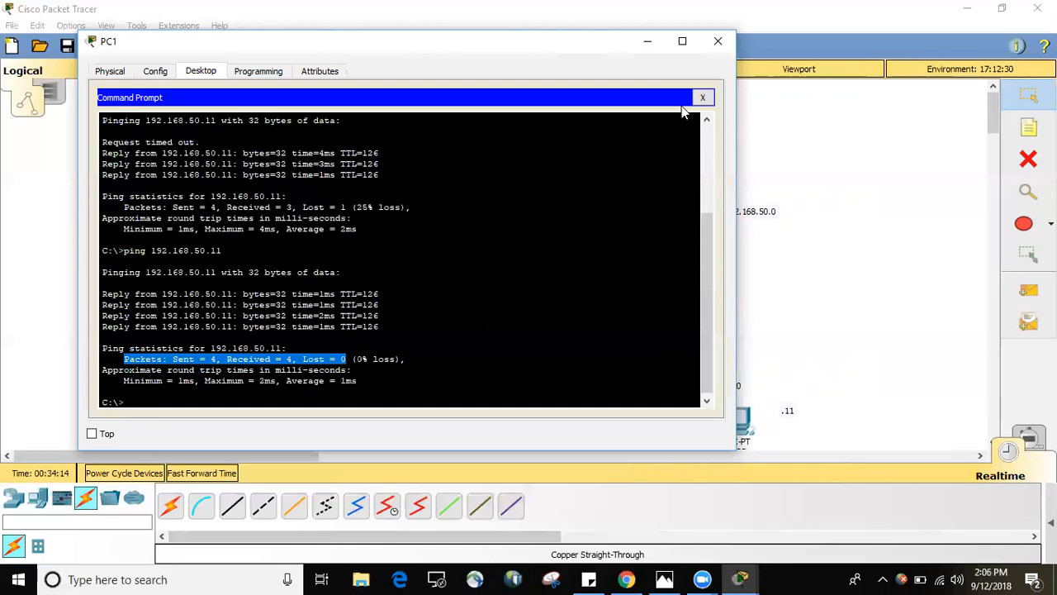
{"action": "left_click", "coordinate": [353, 370]}
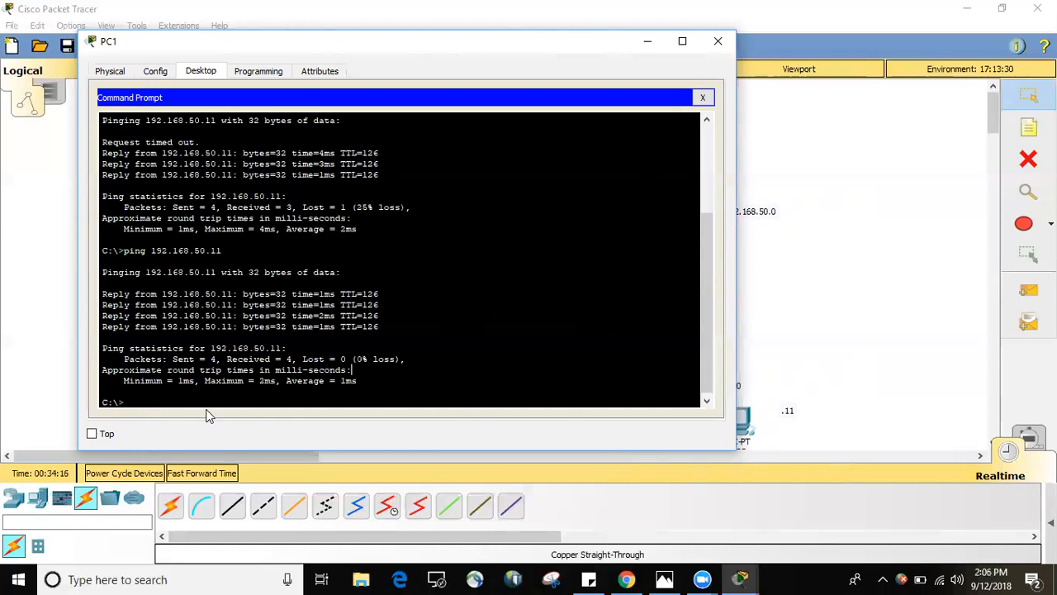
{"action": "left_click", "coordinate": [128, 402]}
Ping 192.168.50.9, the PC labelled .9 in the other network, from PC1's Command Prompt.
{"action": "left_click_drag", "start_coordinate": [534, 47], "coordinate": [590, 47]}
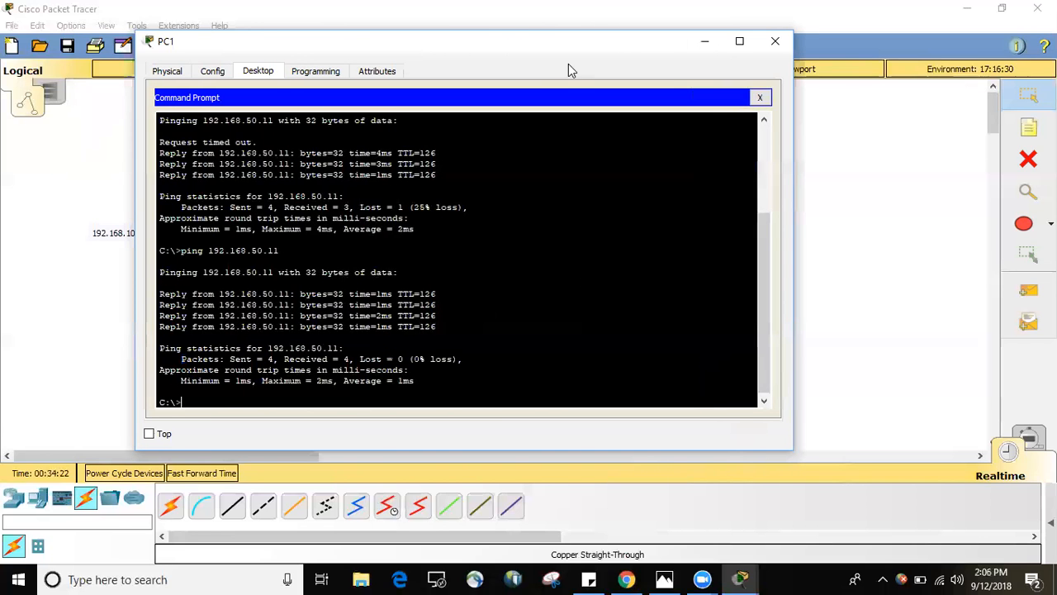
{"action": "type", "text": "ping 192.168"}
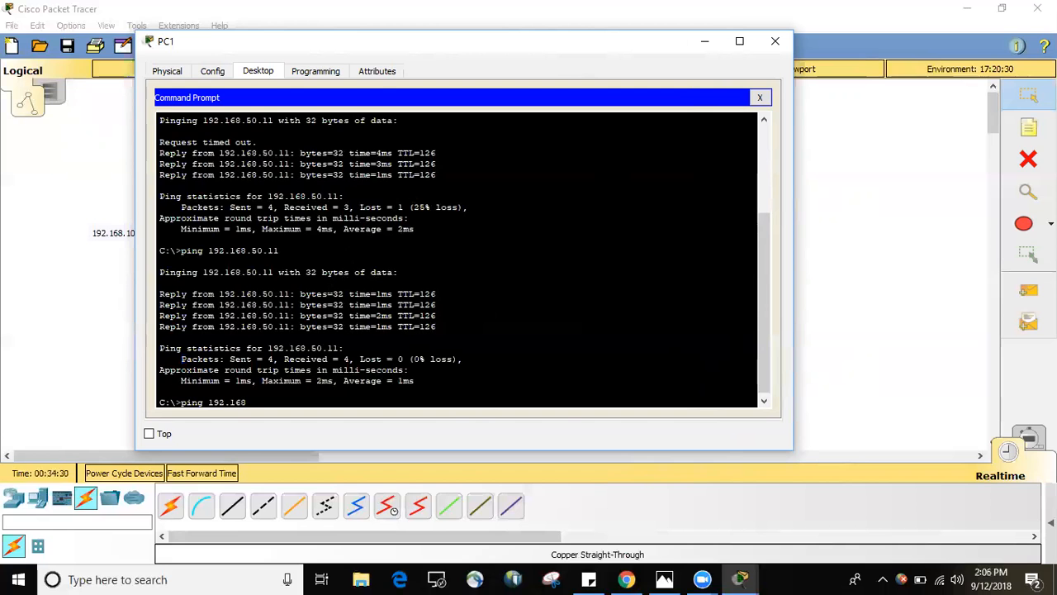
{"action": "type", "text": ".50.9"}
{"action": "key", "text": "Return"}
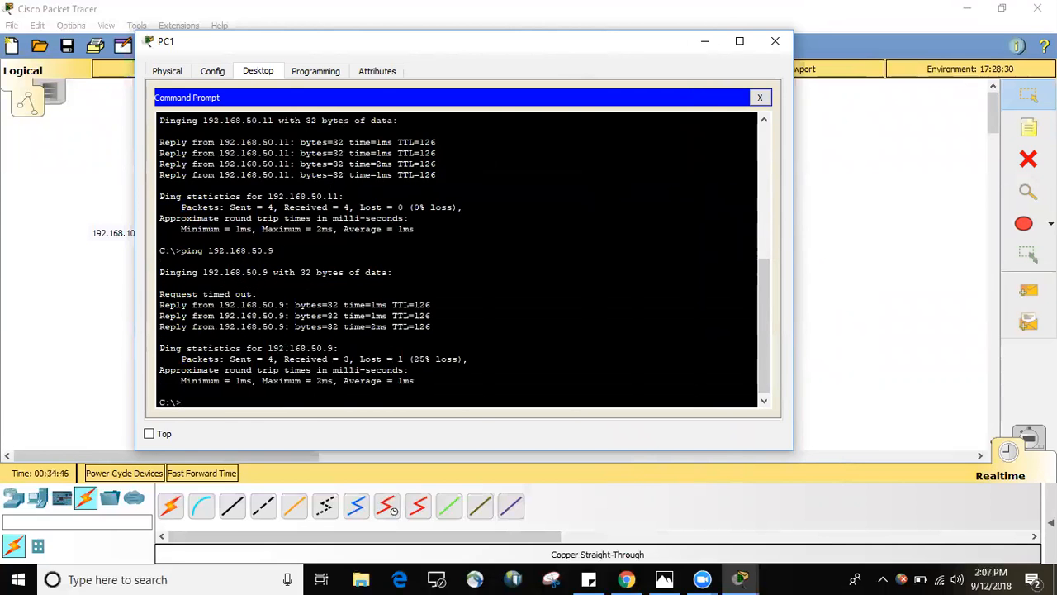
Examine the first result line and the lost-packet figure of the ping to 192.168.50.9.
{"action": "left_click_drag", "start_coordinate": [257, 294], "coordinate": [235, 294]}
{"action": "left_click_drag", "start_coordinate": [403, 358], "coordinate": [355, 359]}
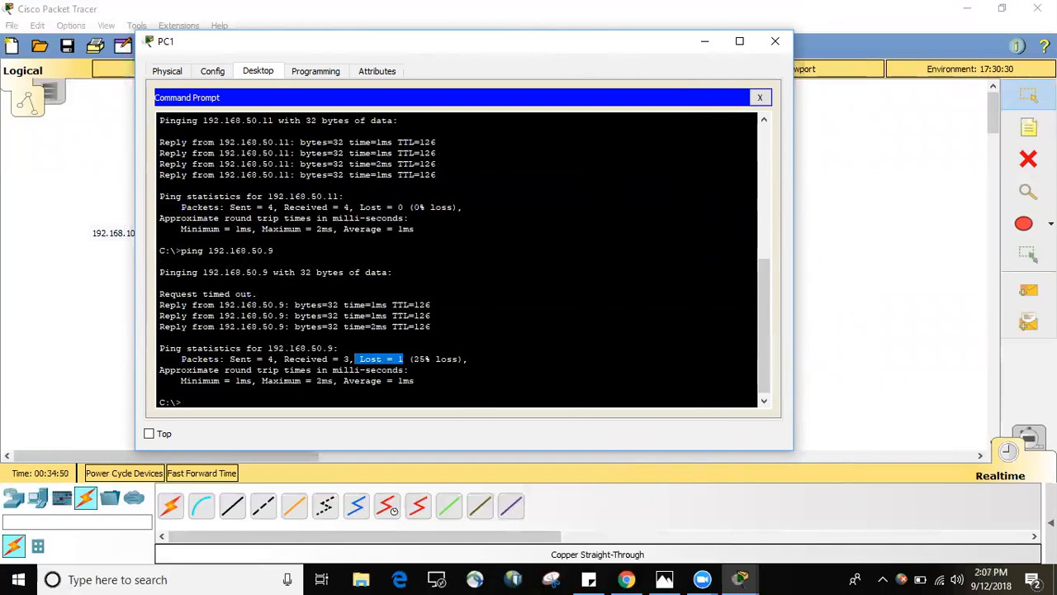
{"action": "left_click", "coordinate": [355, 359]}
Repeat the ping to 192.168.50.9 from PC1 and check its sent, received and lost packets.
{"action": "key", "text": "Up"}
{"action": "key", "text": "Return"}
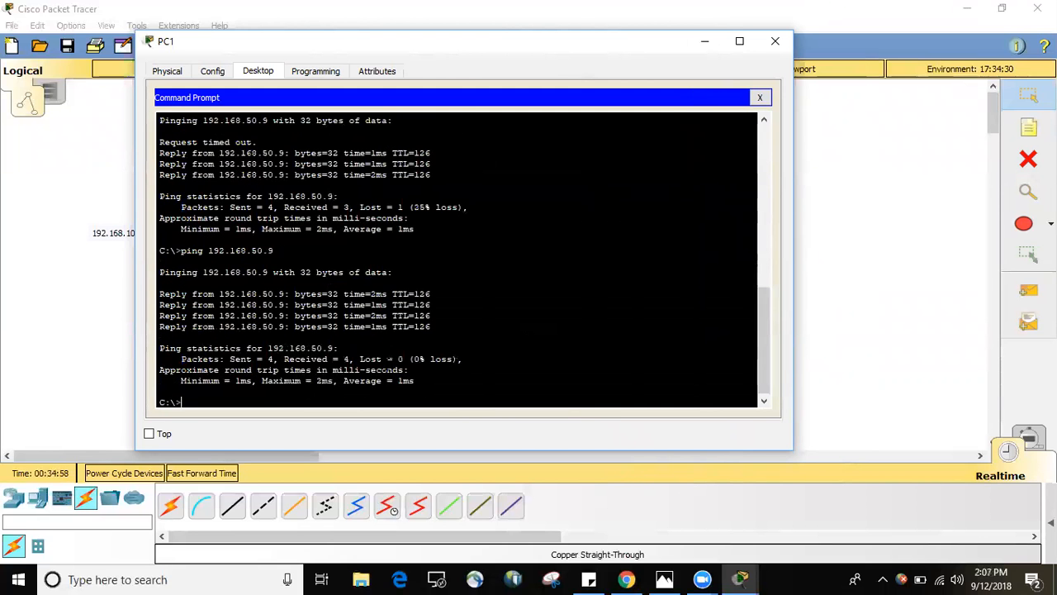
{"action": "left_click_drag", "start_coordinate": [404, 359], "coordinate": [360, 359]}
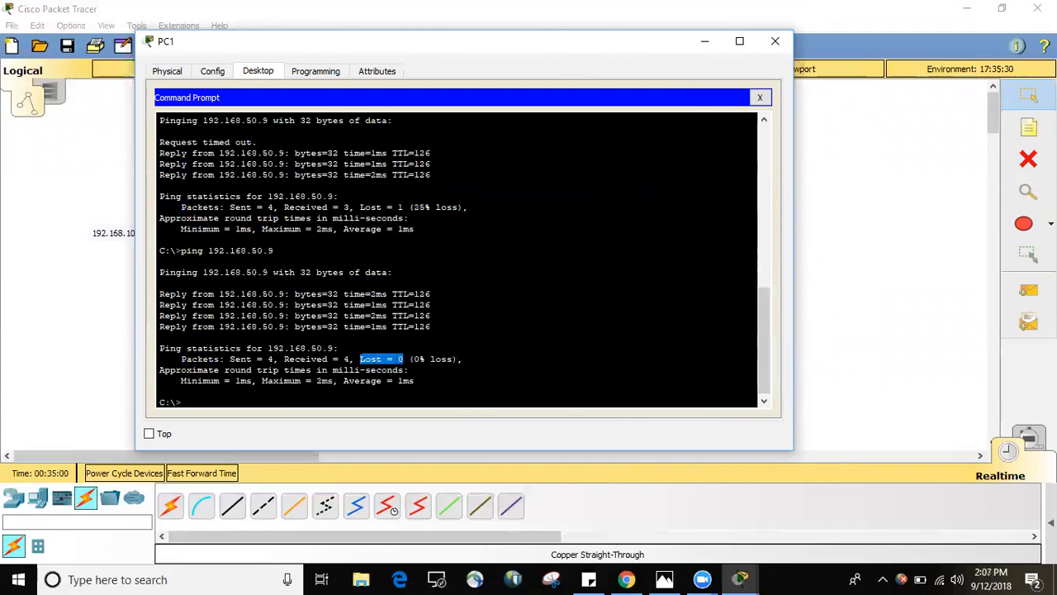
{"action": "left_click_drag", "start_coordinate": [229, 359], "coordinate": [355, 359]}
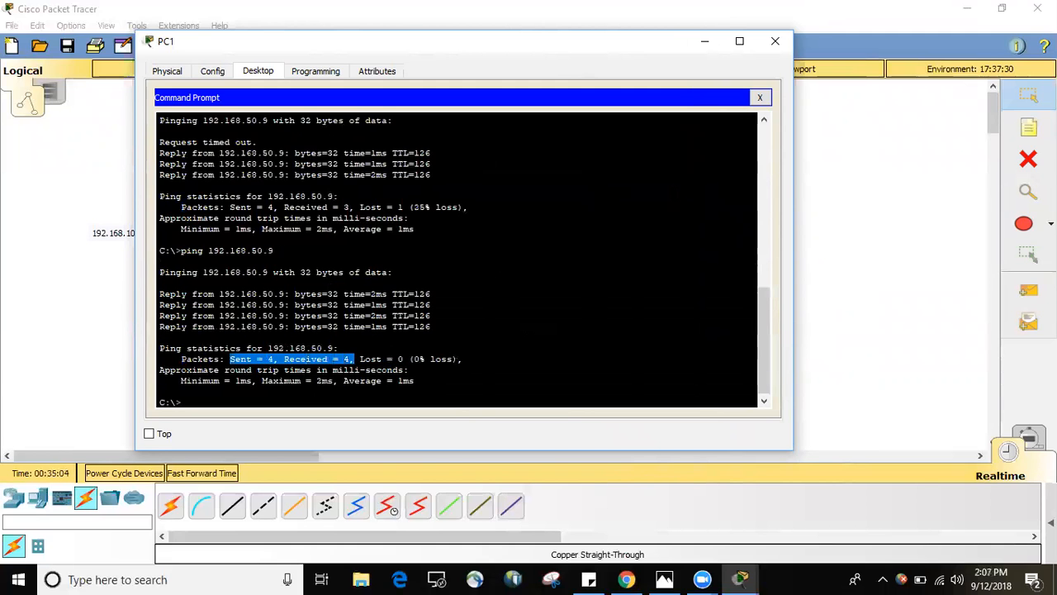
Ping 192.168.10.8 from the Command Prompt of PC3, the PC labelled .2 in the 192.168.50.0 network.
{"action": "left_click", "coordinate": [774, 46]}
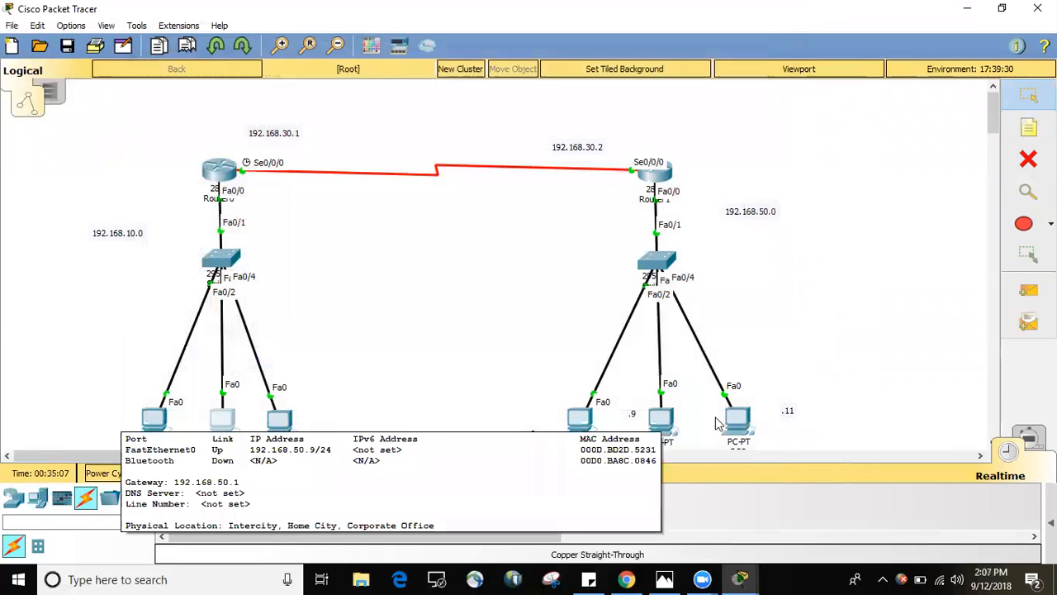
{"action": "mouse_move", "coordinate": [738, 417]}
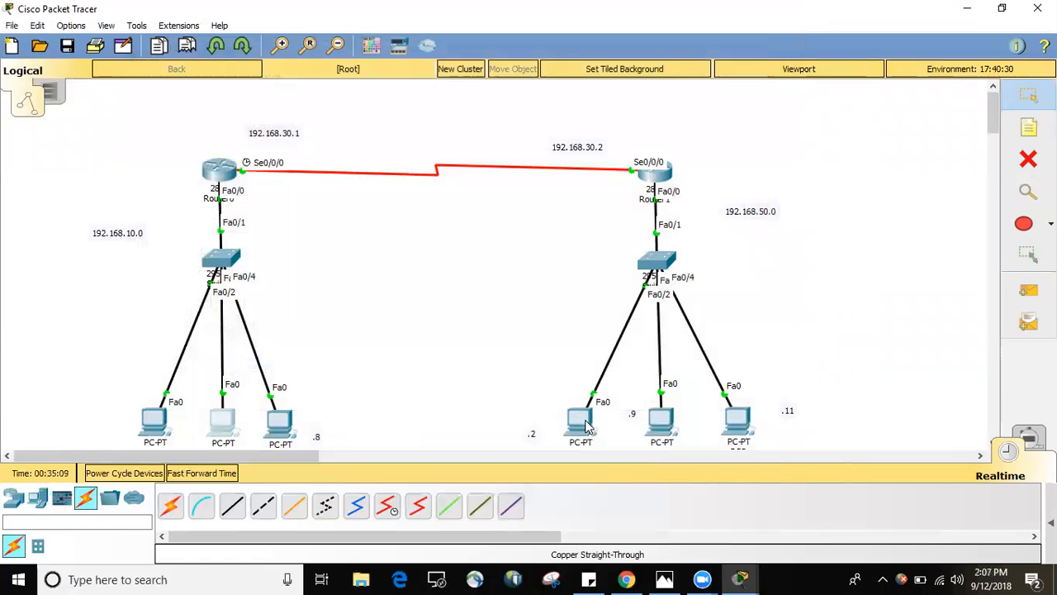
{"action": "left_click", "coordinate": [583, 422]}
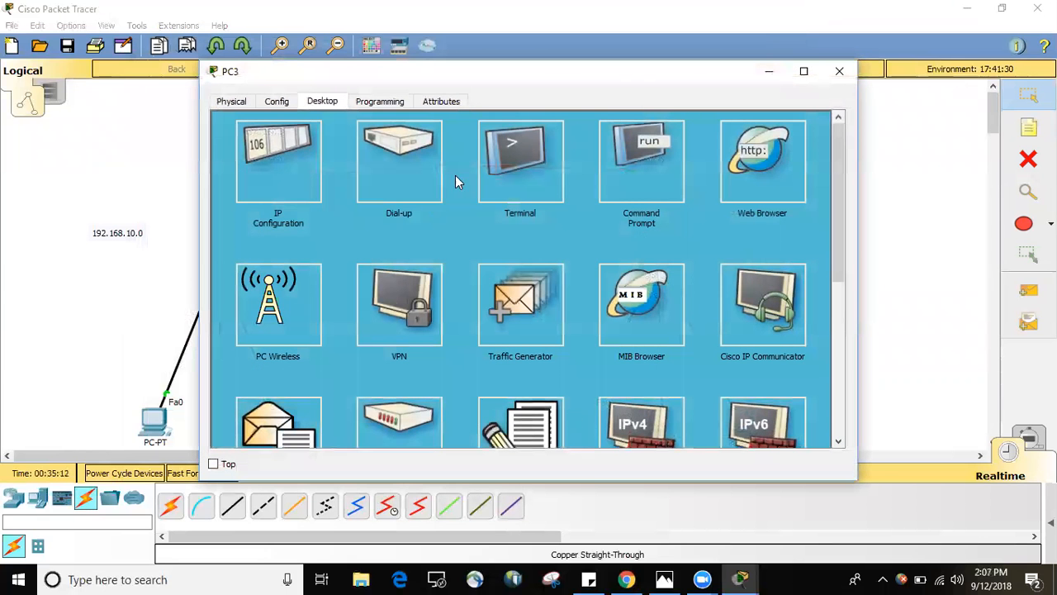
{"action": "left_click", "coordinate": [659, 143]}
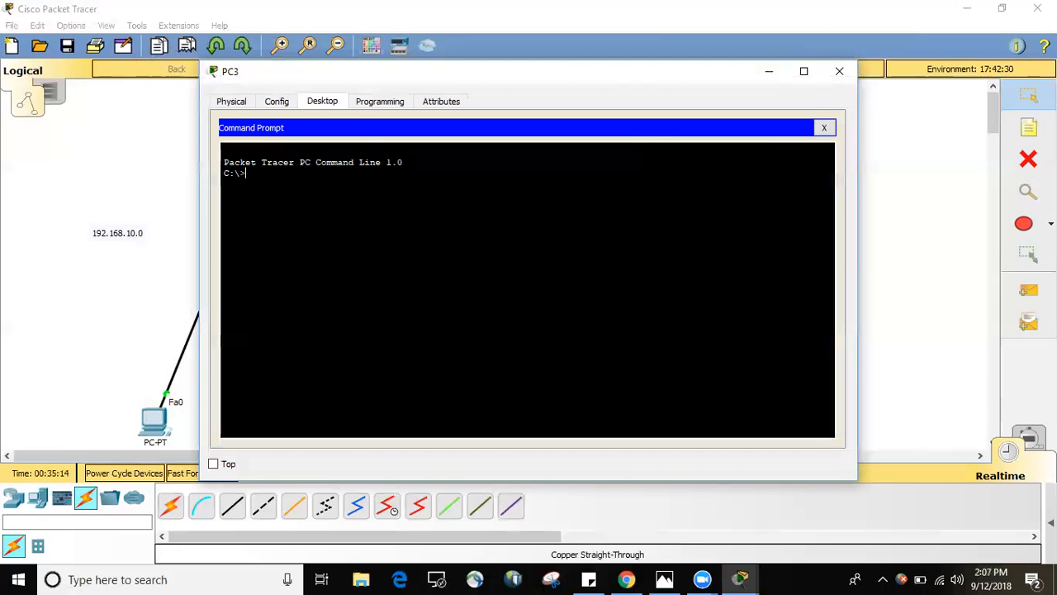
{"action": "type", "text": "ping"}
{"action": "left_click_drag", "start_coordinate": [537, 77], "coordinate": [657, 48]}
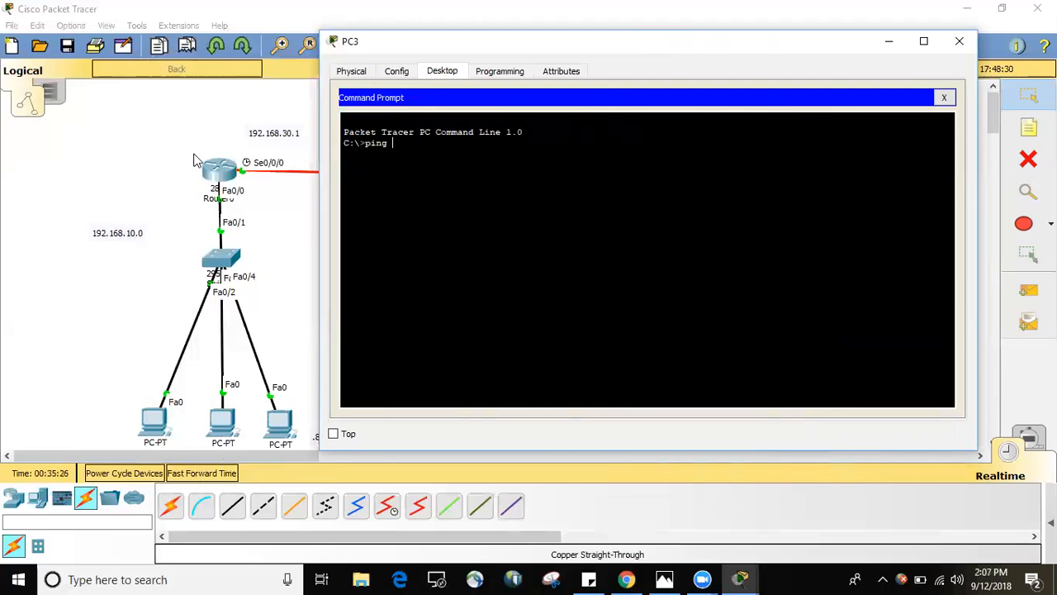
{"action": "type", "text": "192.168.10.8"}
{"action": "key", "text": "Return"}
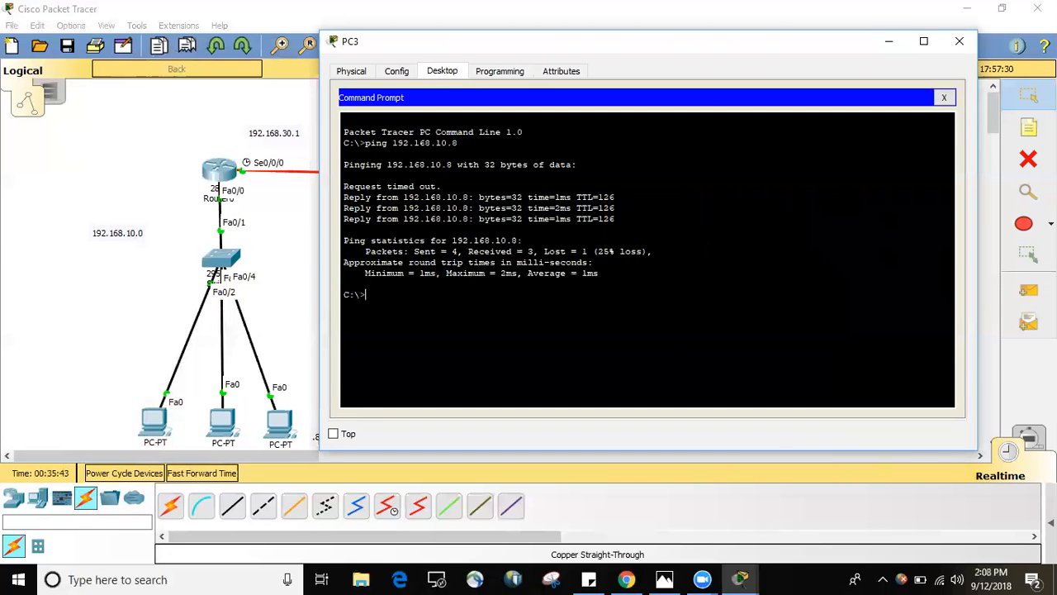
Repeat the ping to 192.168.10.8 from PC3 and check its lost-packet figure.
{"action": "key", "text": "Up"}
{"action": "key", "text": "Return"}
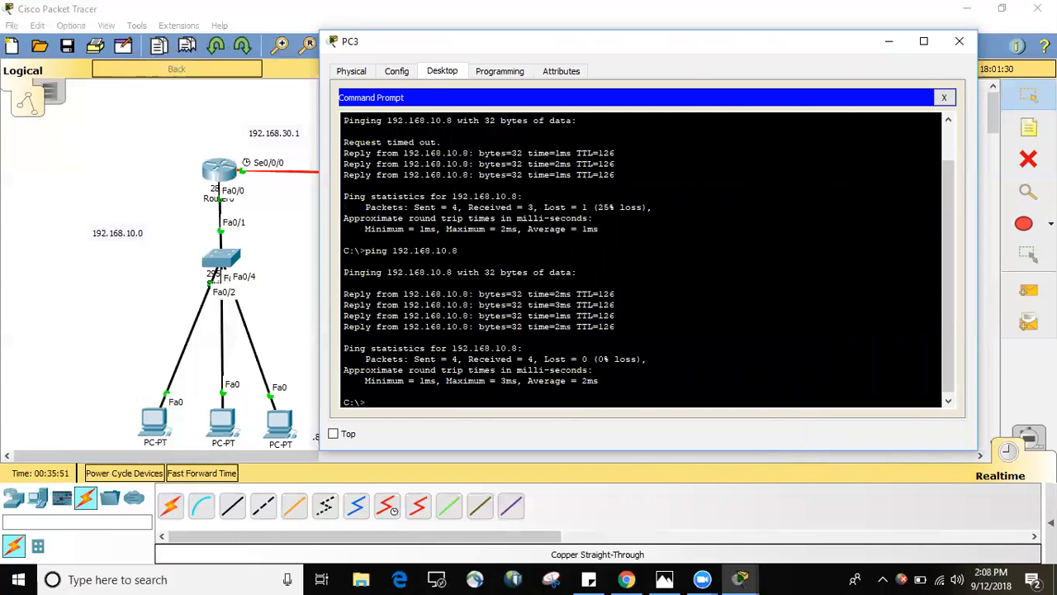
{"action": "left_click_drag", "start_coordinate": [540, 359], "coordinate": [592, 358]}
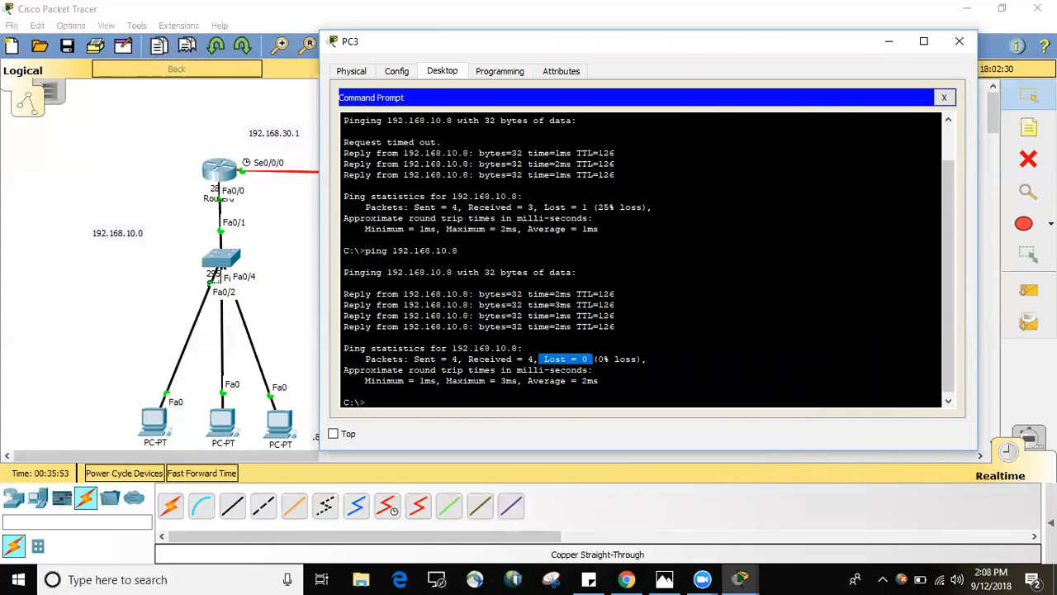
{"action": "left_click", "coordinate": [592, 360]}
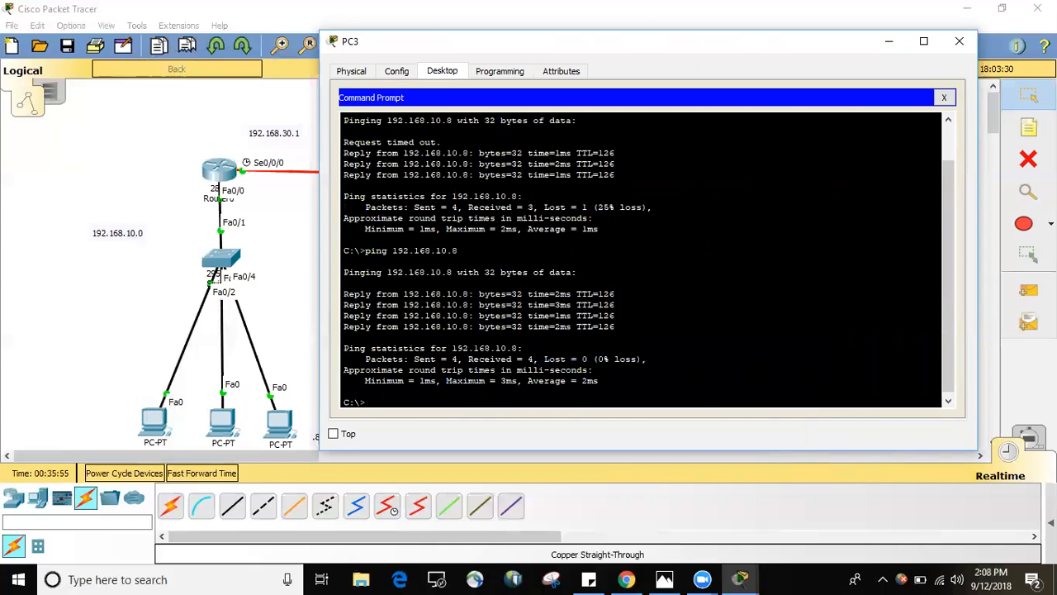
{"action": "left_click", "coordinate": [888, 40]}
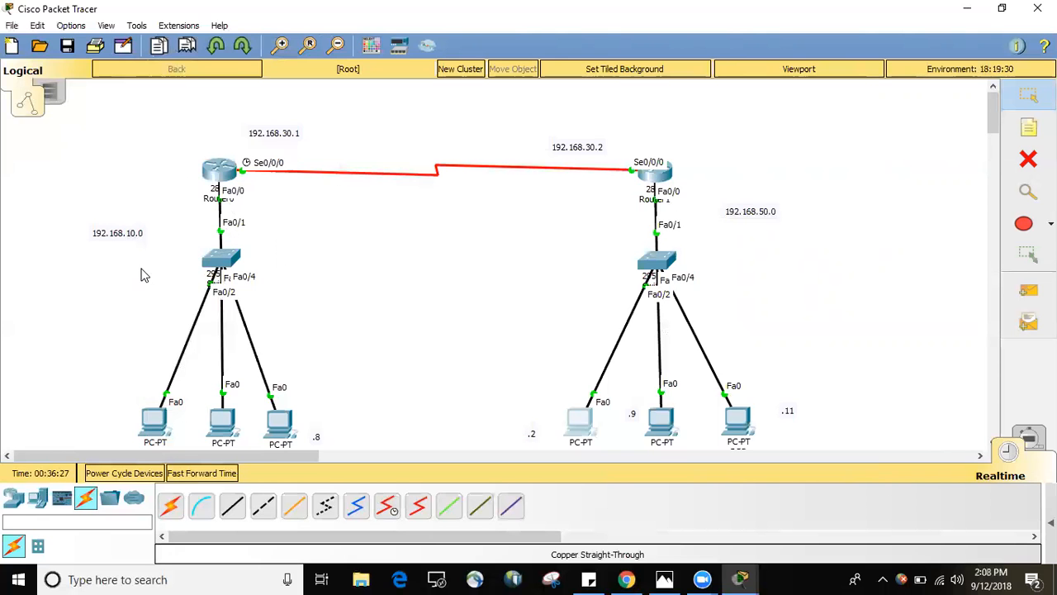
Open Router0's command line and try the ip route command at the R1# prompt.
{"action": "left_click", "coordinate": [220, 171]}
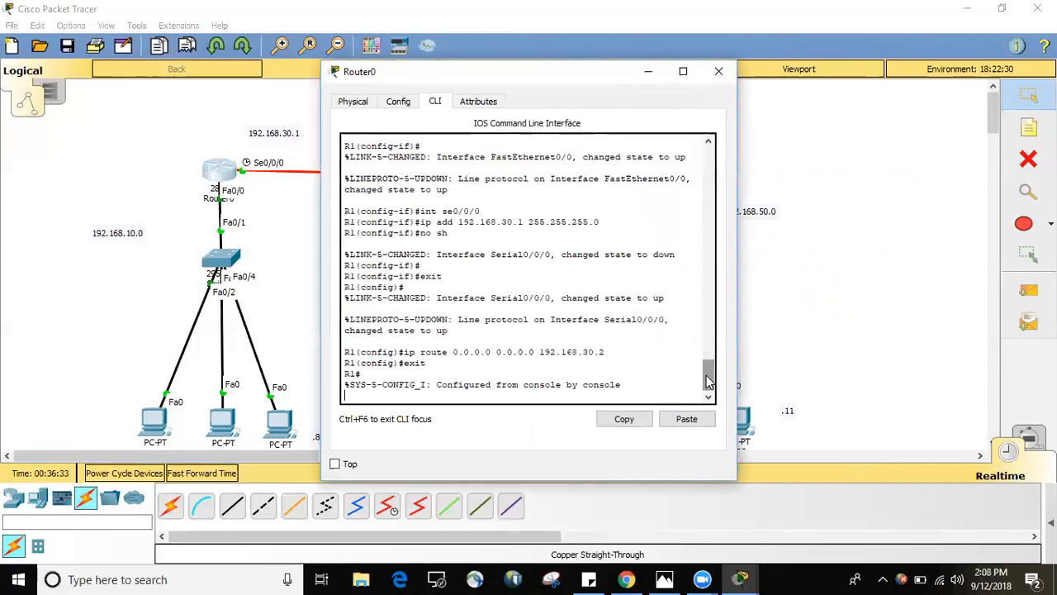
{"action": "key", "text": "Return"}
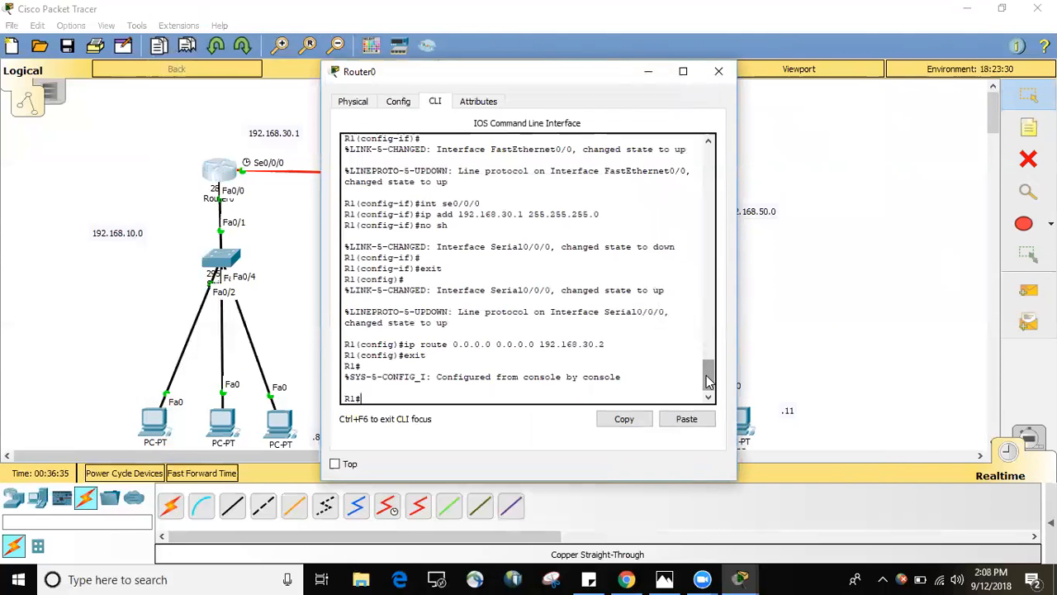
{"action": "type", "text": "ip route"}
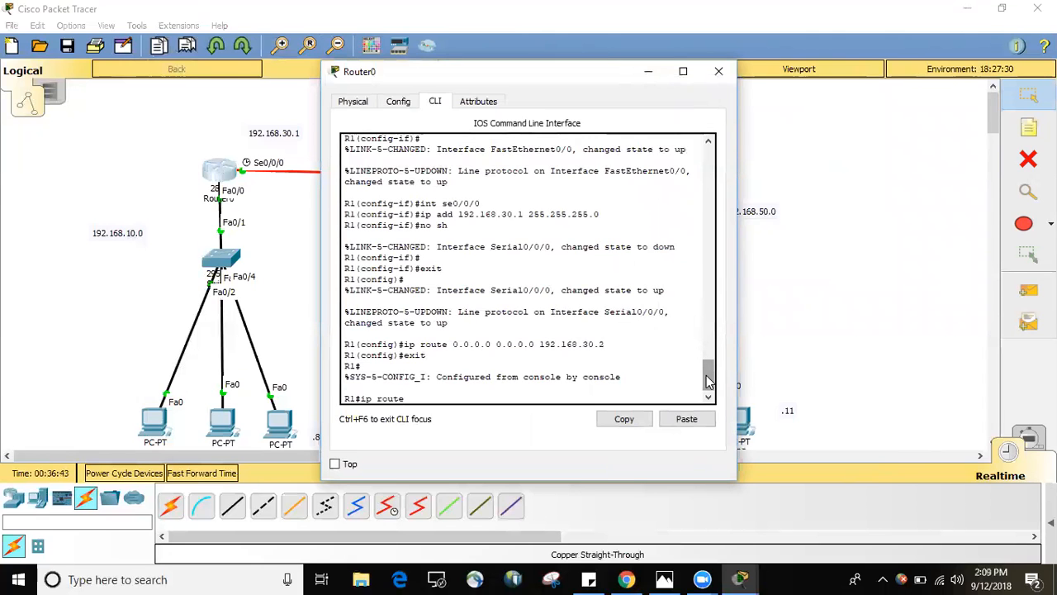
{"action": "key", "text": "Return"}
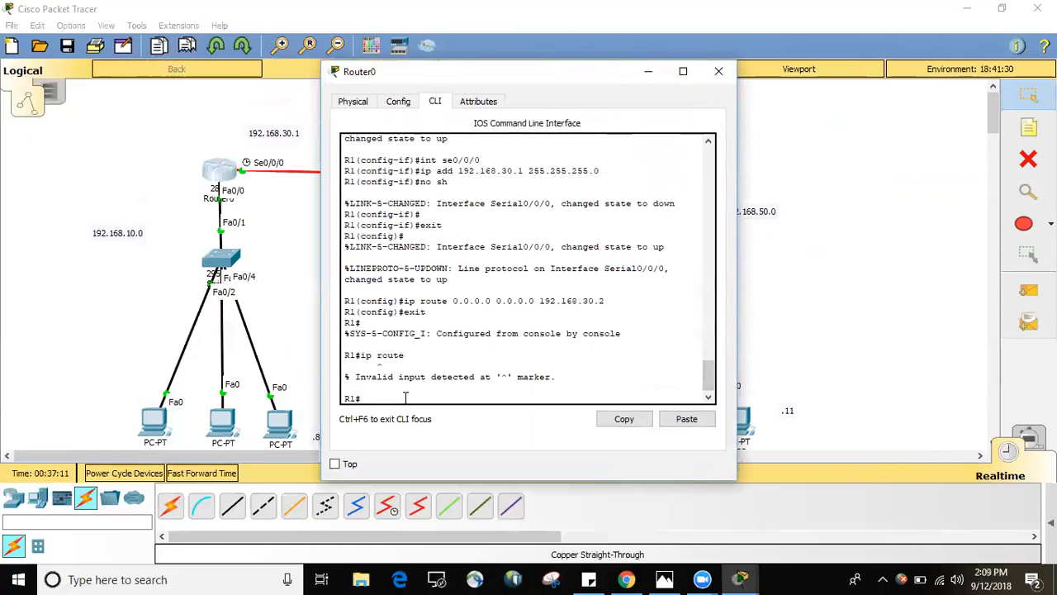
Display Router0's routing table with sh ip route and examine its static default route entry.
{"action": "type", "text": "sh ip route"}
{"action": "key", "text": "Return"}
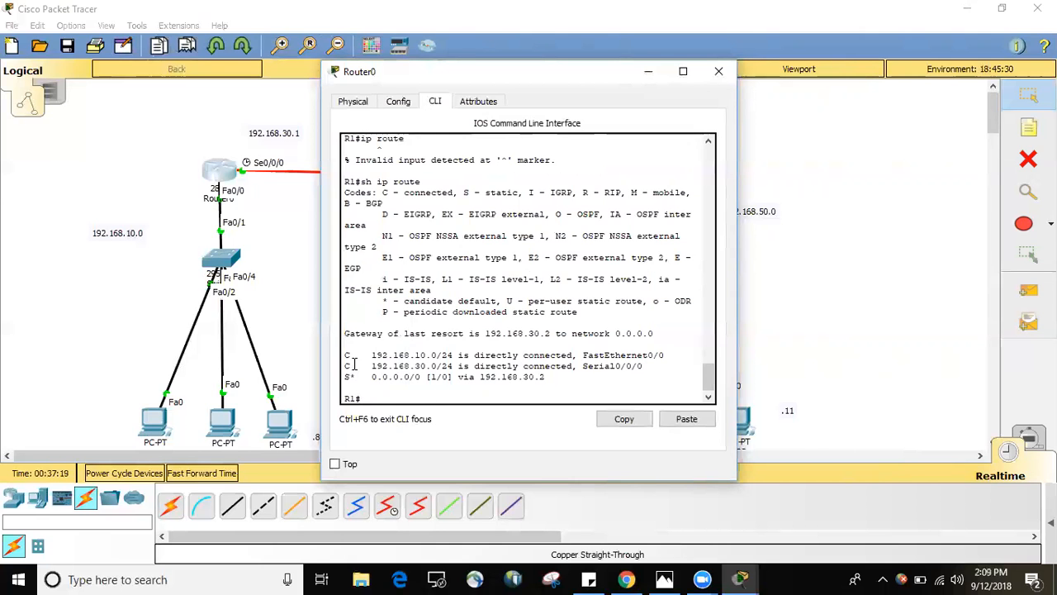
{"action": "mouse_move", "coordinate": [370, 377]}
{"action": "left_mouse_down"}
{"action": "mouse_move", "coordinate": [545, 377]}
{"action": "mouse_move", "coordinate": [372, 379]}
{"action": "left_mouse_up"}
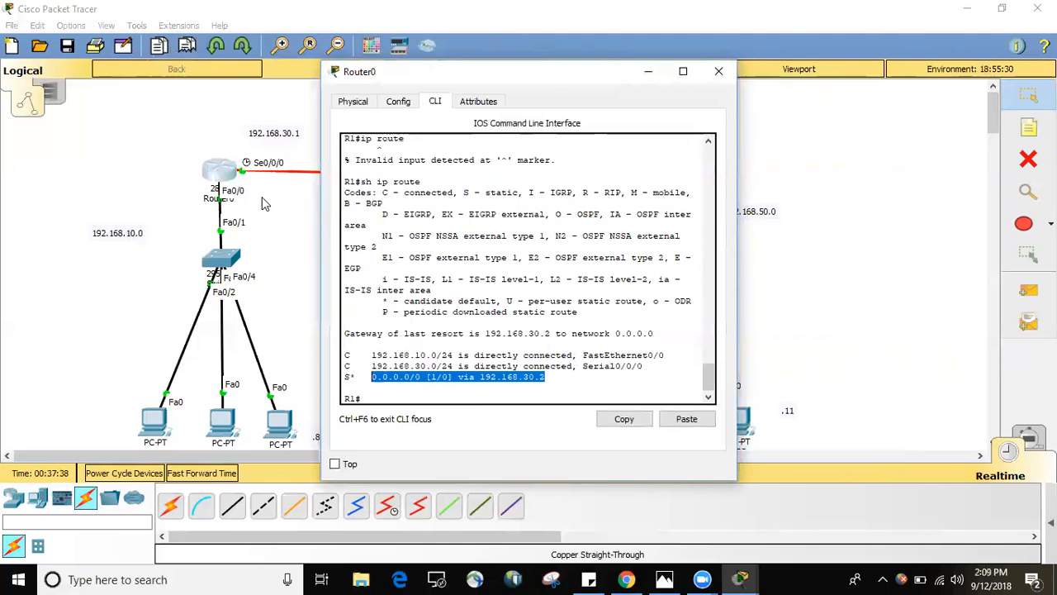
{"action": "left_click", "coordinate": [374, 396]}
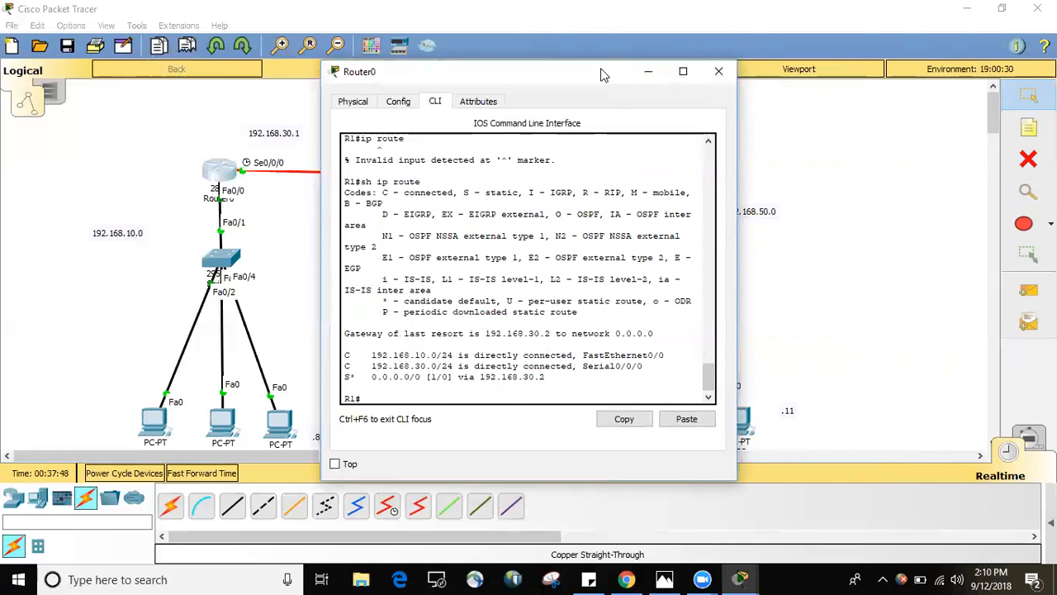
{"action": "left_click_drag", "start_coordinate": [597, 82], "coordinate": [554, 252]}
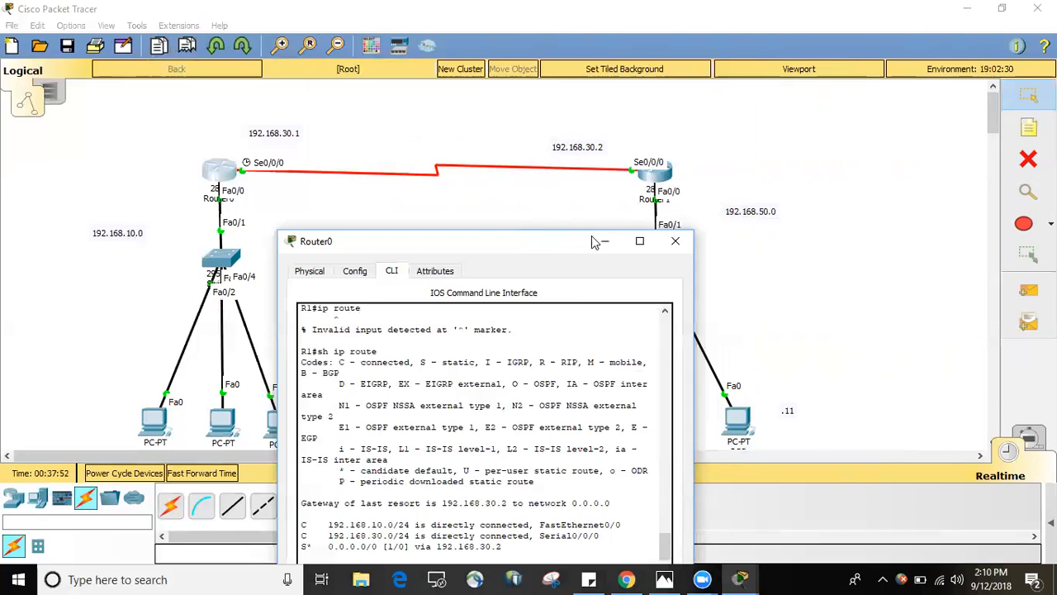
{"action": "left_click", "coordinate": [677, 241]}
Display Router1's routing table with sh ip route and examine its static default route entry.
{"action": "left_click", "coordinate": [652, 183]}
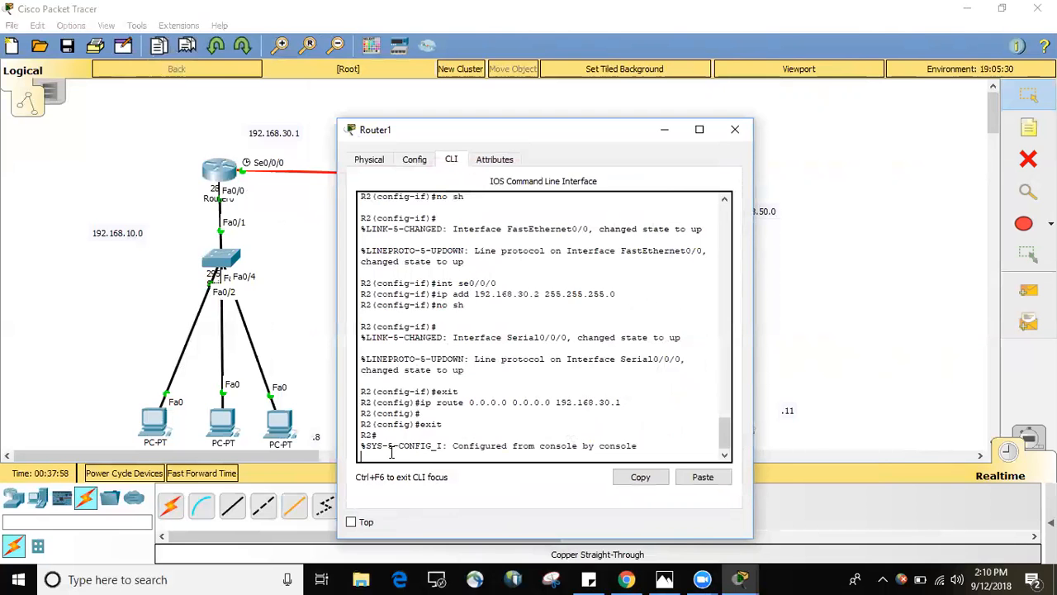
{"action": "key", "text": "Return"}
{"action": "type", "text": "sh ip route"}
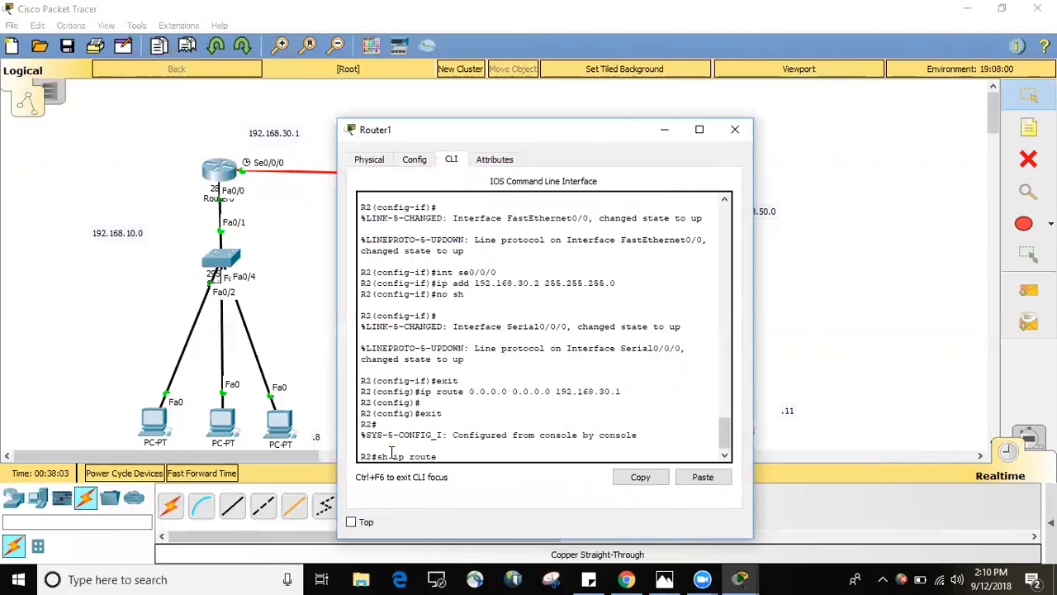
{"action": "key", "text": "Return"}
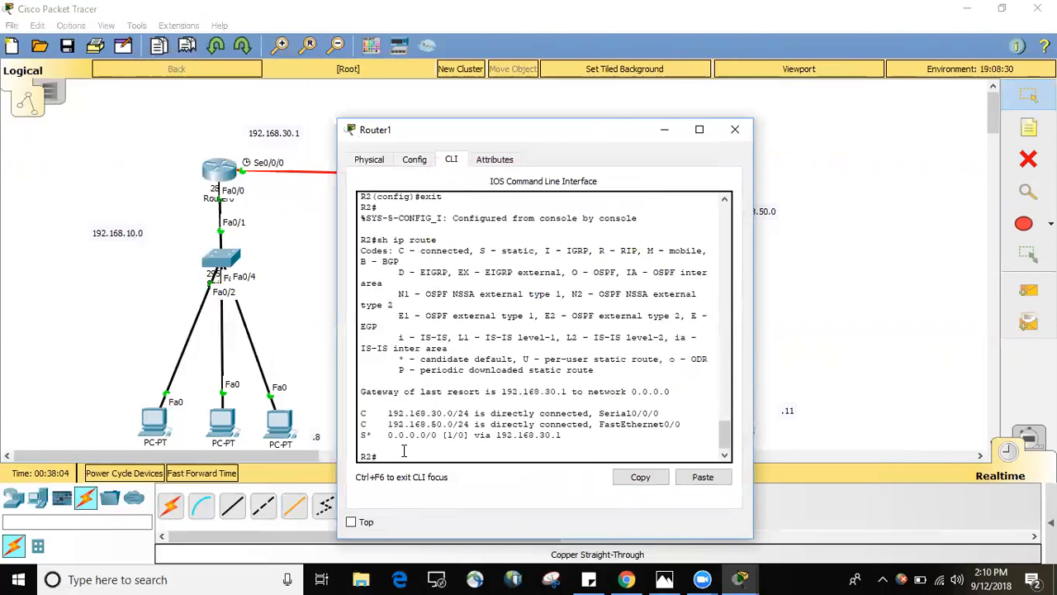
{"action": "left_click_drag", "start_coordinate": [569, 435], "coordinate": [386, 435]}
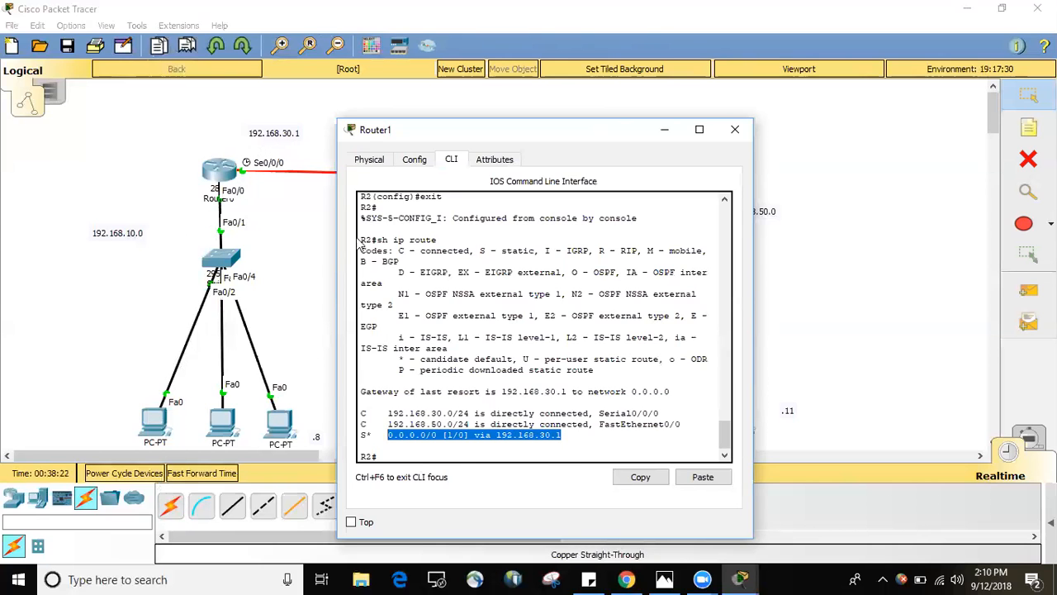
{"action": "left_click", "coordinate": [729, 129]}
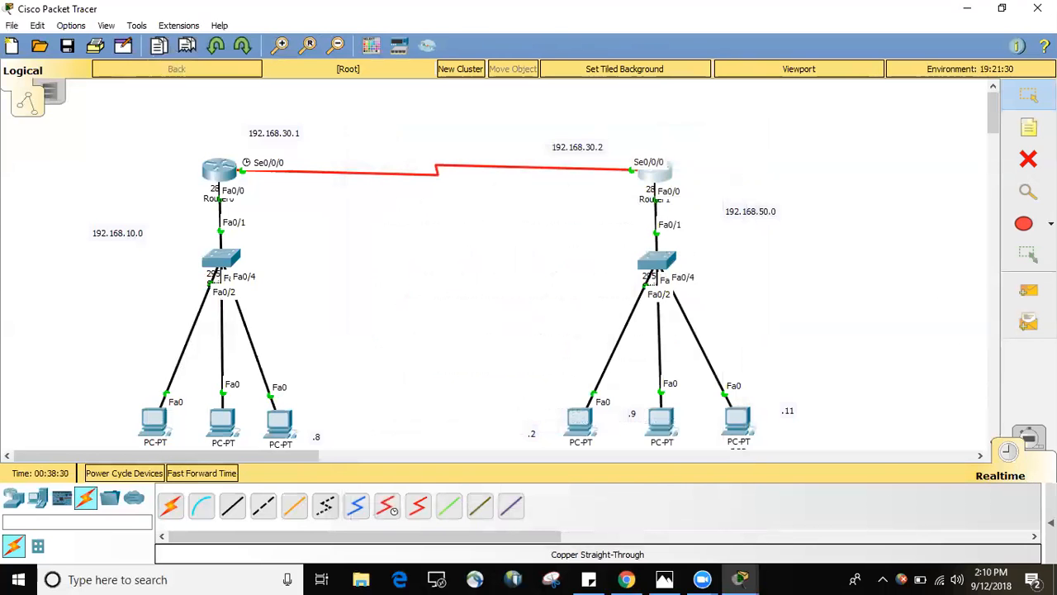
{"action": "left_click", "coordinate": [1009, 447]}
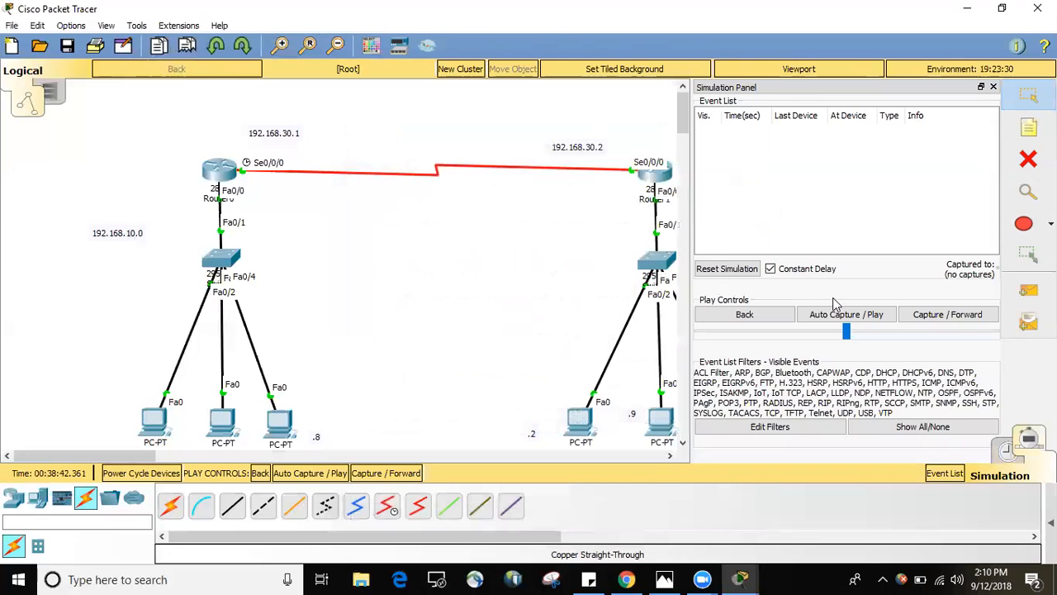
{"action": "left_click", "coordinate": [859, 334]}
{"action": "left_click", "coordinate": [842, 314]}
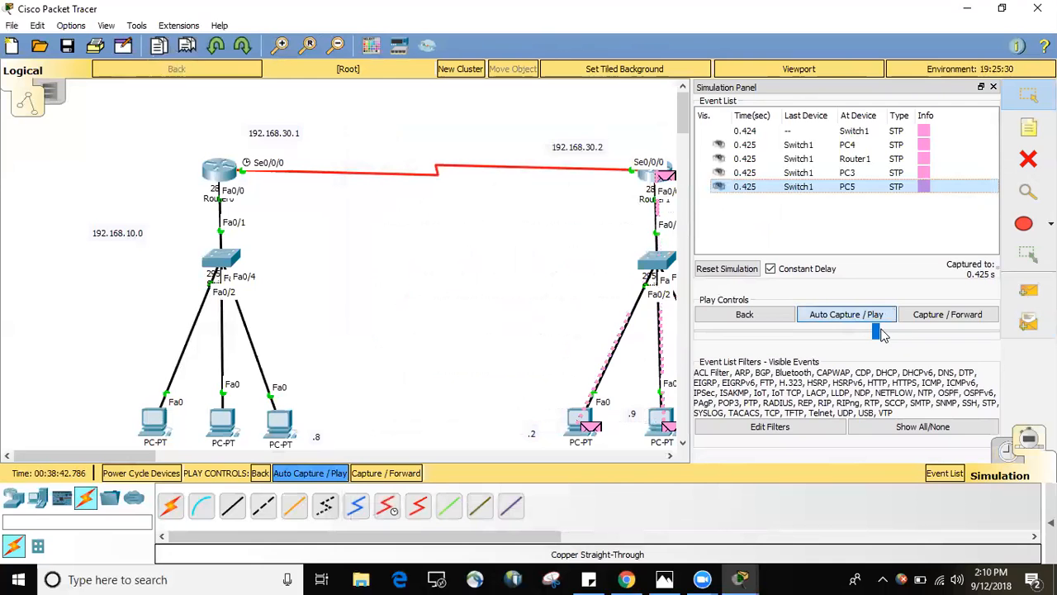
{"action": "left_click", "coordinate": [1008, 450]}
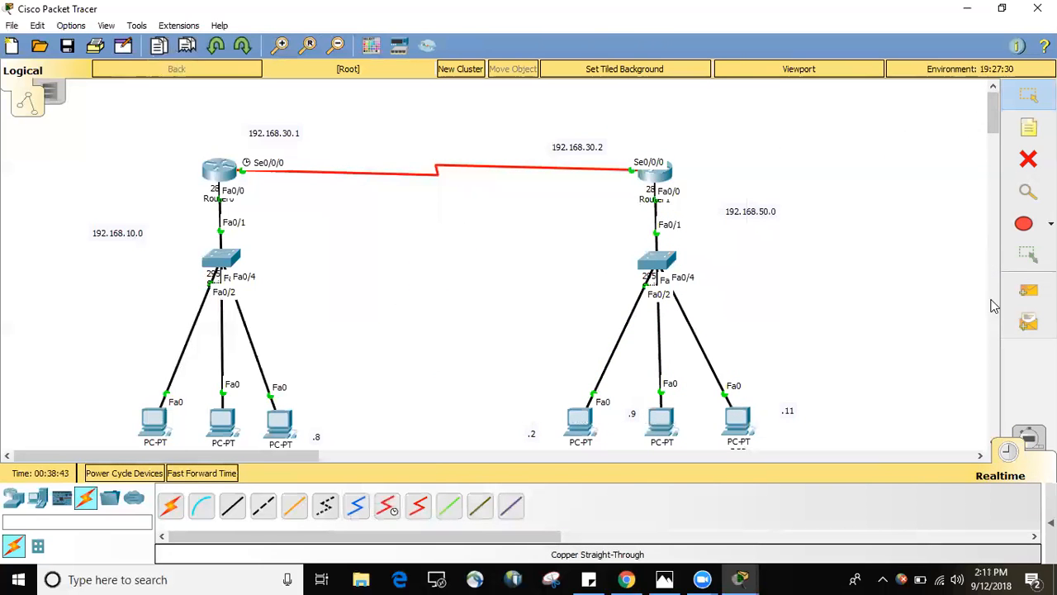
Send a simple PDU from PC5, labelled .11, to PC1 in the 192.168.10.0 network and check its status in the PDU list.
{"action": "left_click", "coordinate": [1028, 290]}
{"action": "left_click", "coordinate": [739, 415]}
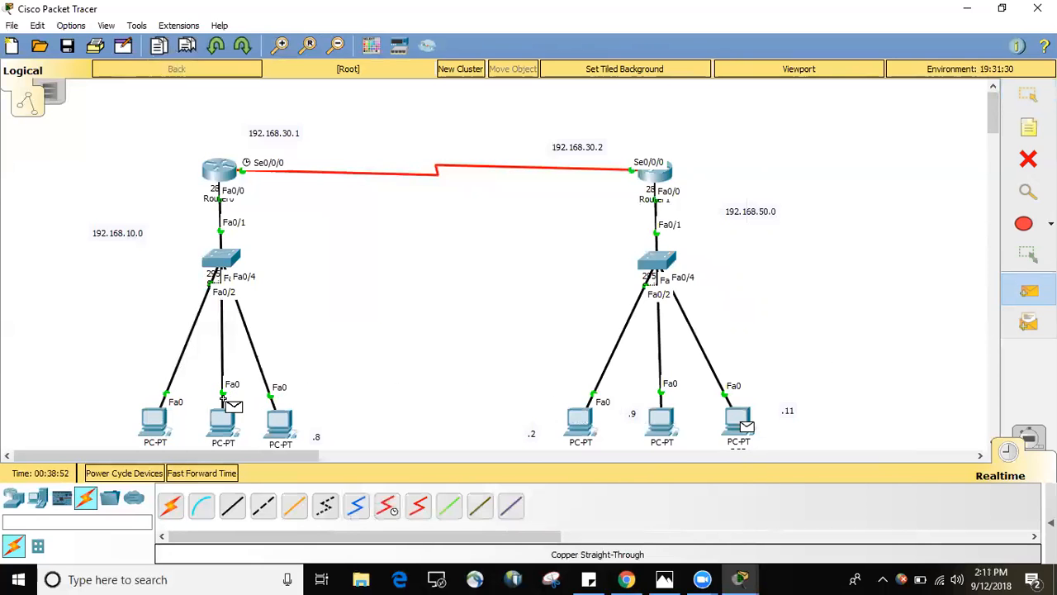
{"action": "mouse_move", "coordinate": [217, 412]}
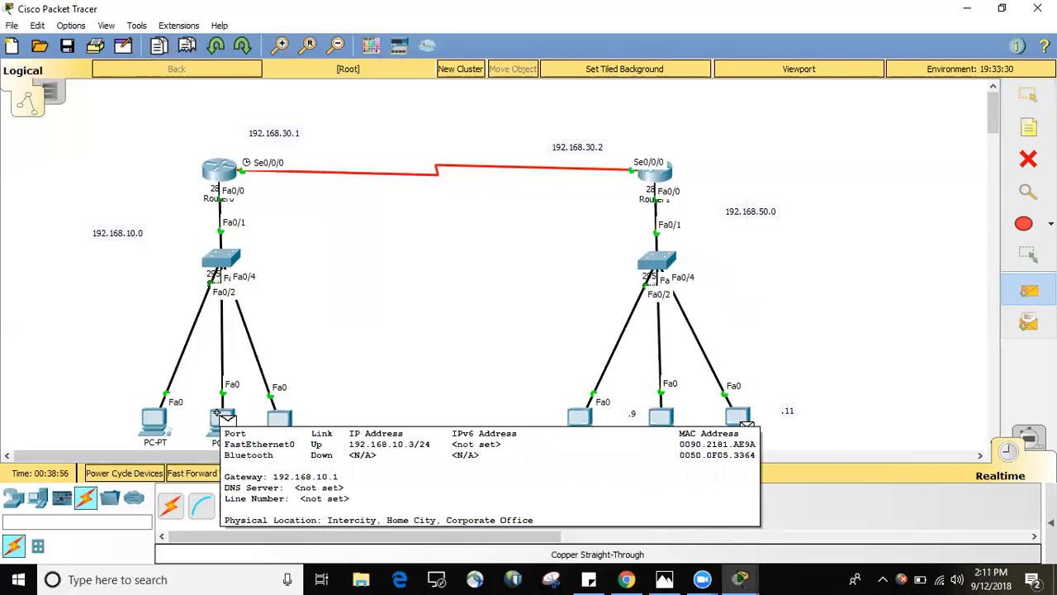
{"action": "key", "text": "Escape"}
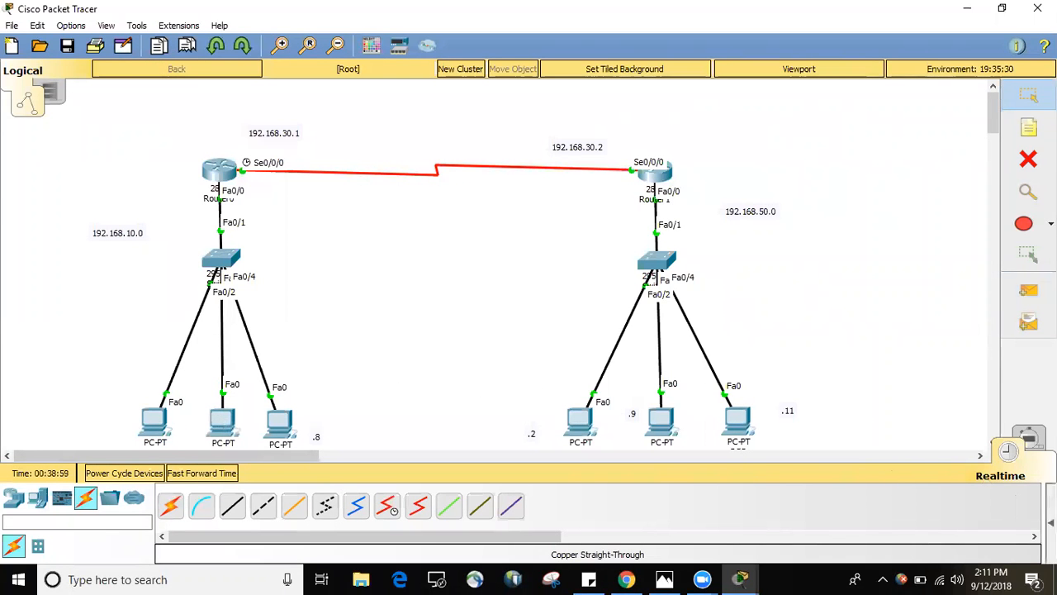
{"action": "left_click", "coordinate": [1050, 522]}
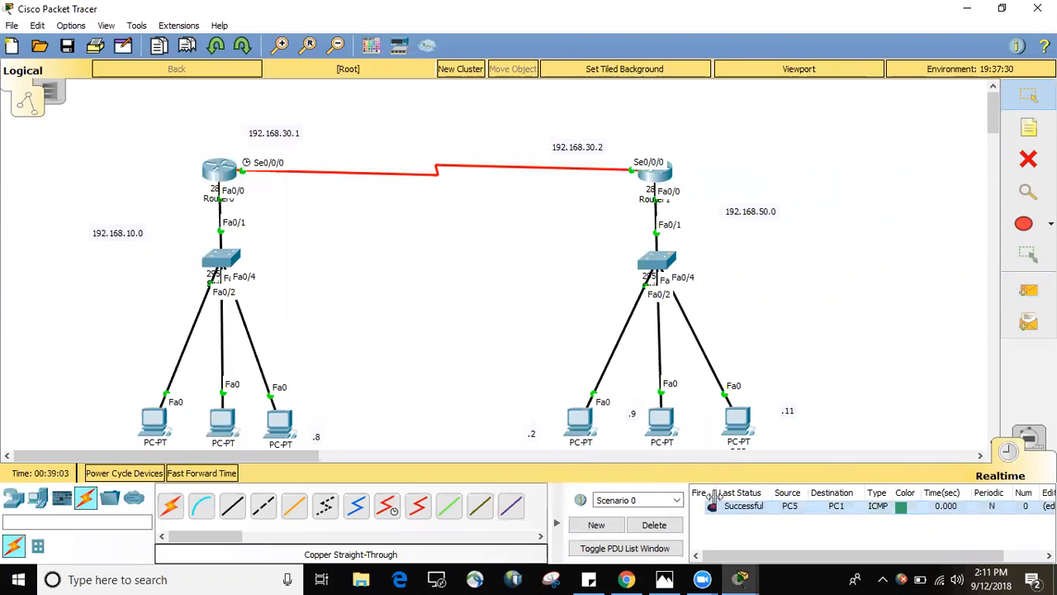
Send a simple PDU from PC3, labelled .2, to PC2, labelled .8, and clear Scenario 0's PDU list.
{"action": "left_click", "coordinate": [1027, 291]}
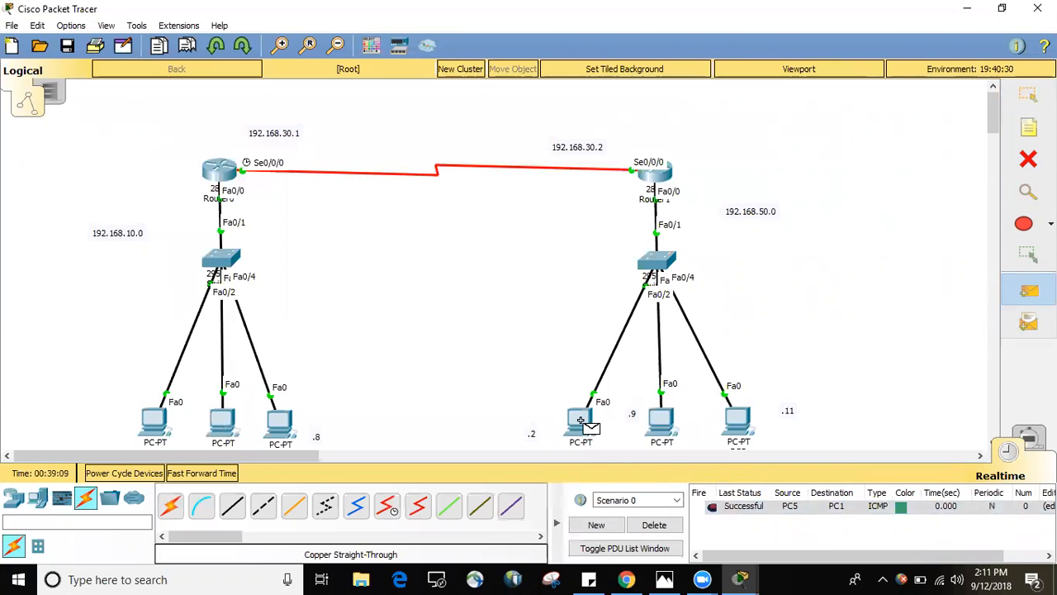
{"action": "mouse_move", "coordinate": [580, 422]}
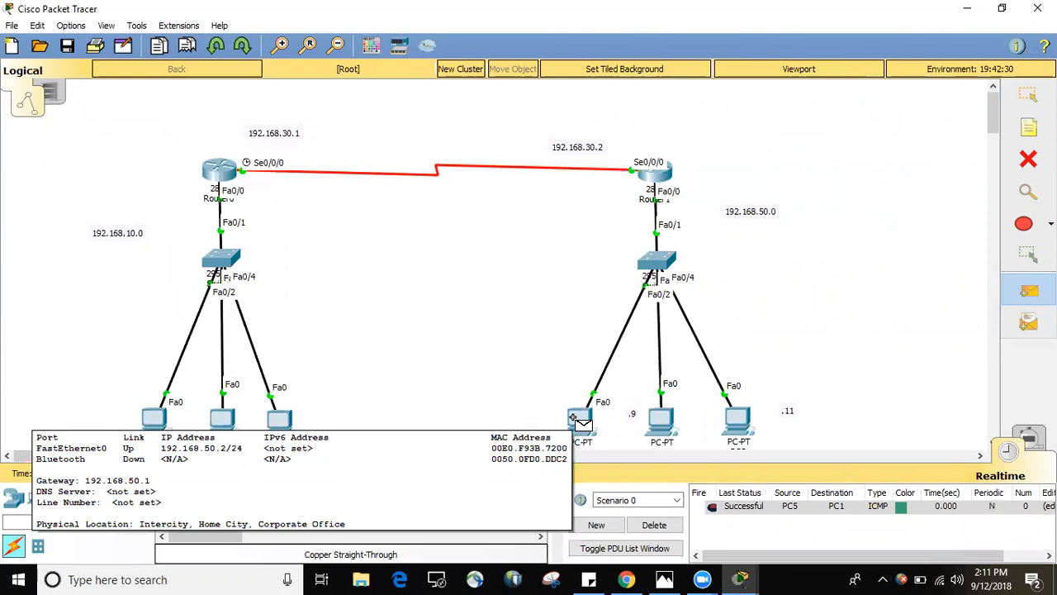
{"action": "left_click", "coordinate": [581, 422]}
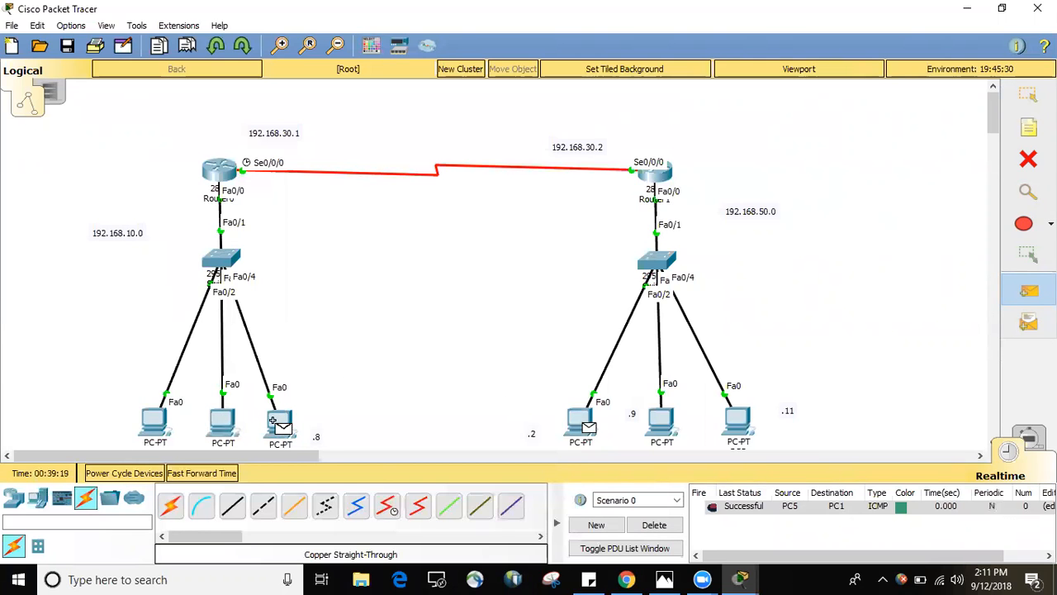
{"action": "left_click", "coordinate": [279, 422]}
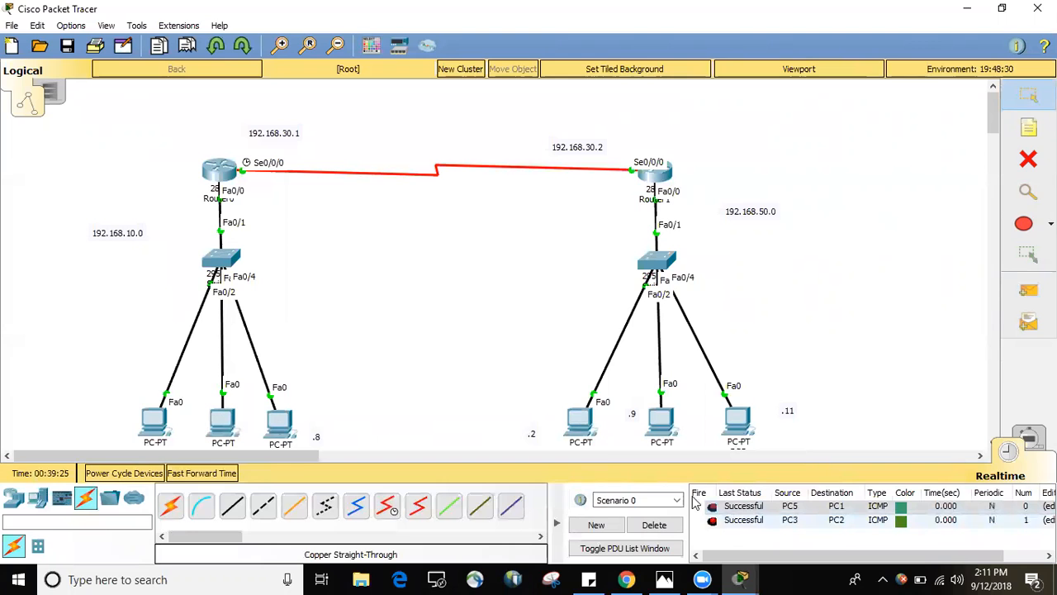
{"action": "left_click", "coordinate": [655, 528]}
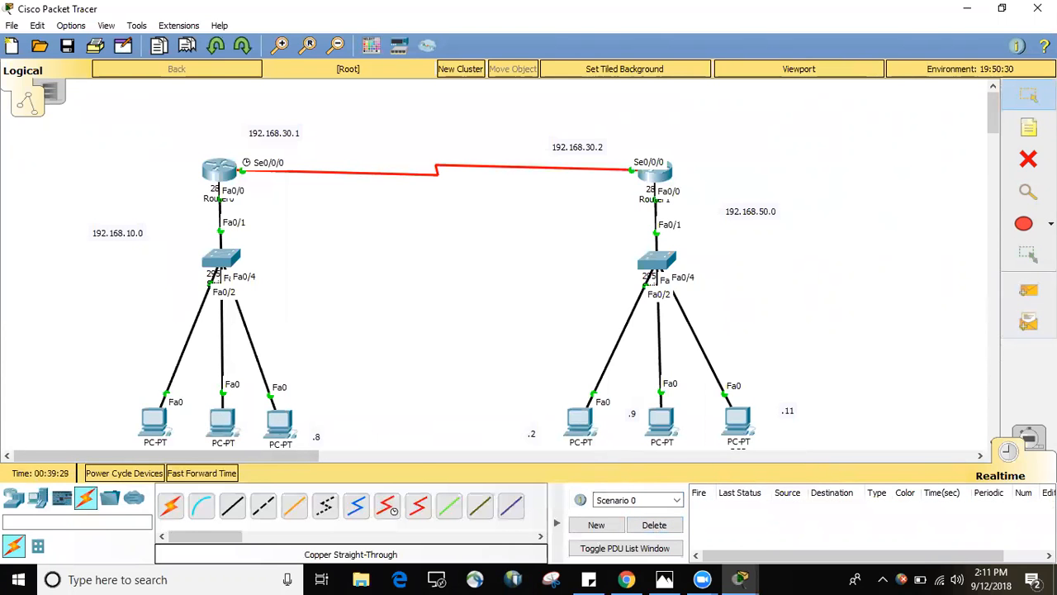
Switch to Simulation mode, start automatic capture and playback of events, and close the simulation event panel.
{"action": "left_click", "coordinate": [1028, 439]}
{"action": "left_click", "coordinate": [854, 315]}
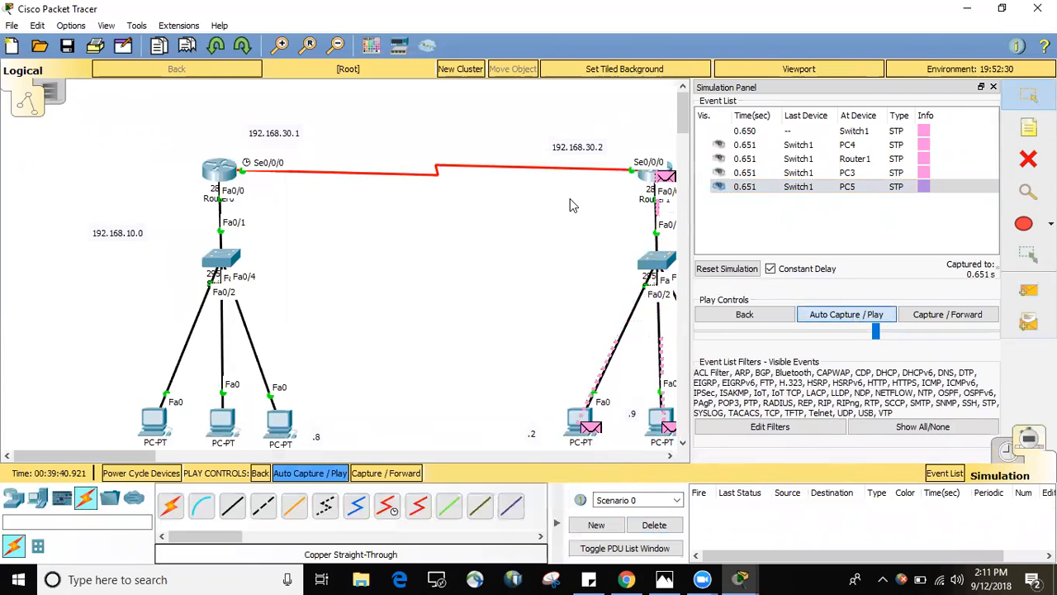
{"action": "left_click", "coordinate": [993, 88]}
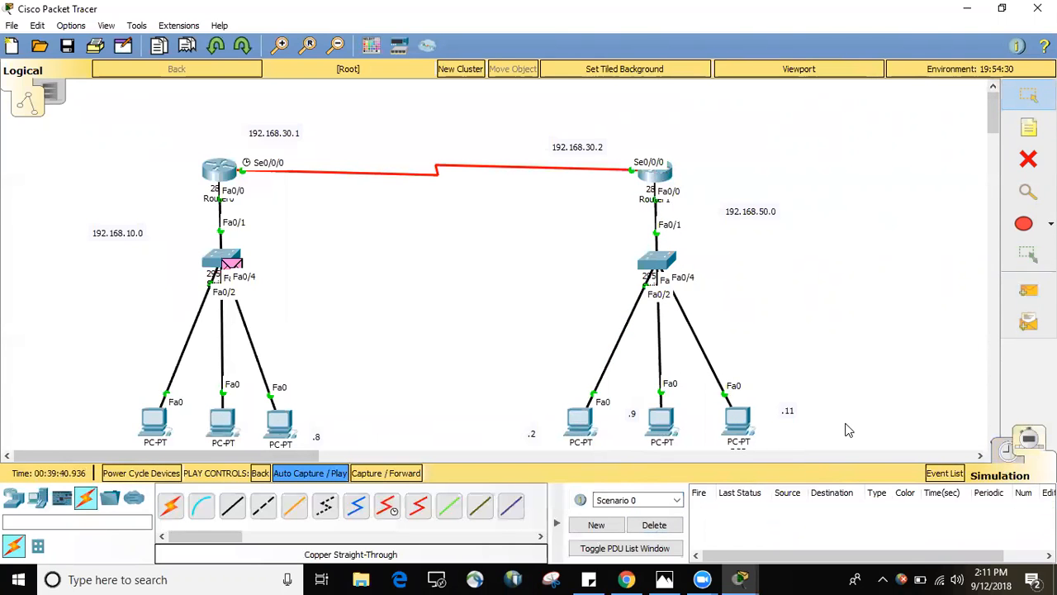
Send a simple PDU from PC5, labelled .11, to PC2, labelled .8, and follow its path through the running simulation.
{"action": "left_click", "coordinate": [1028, 290]}
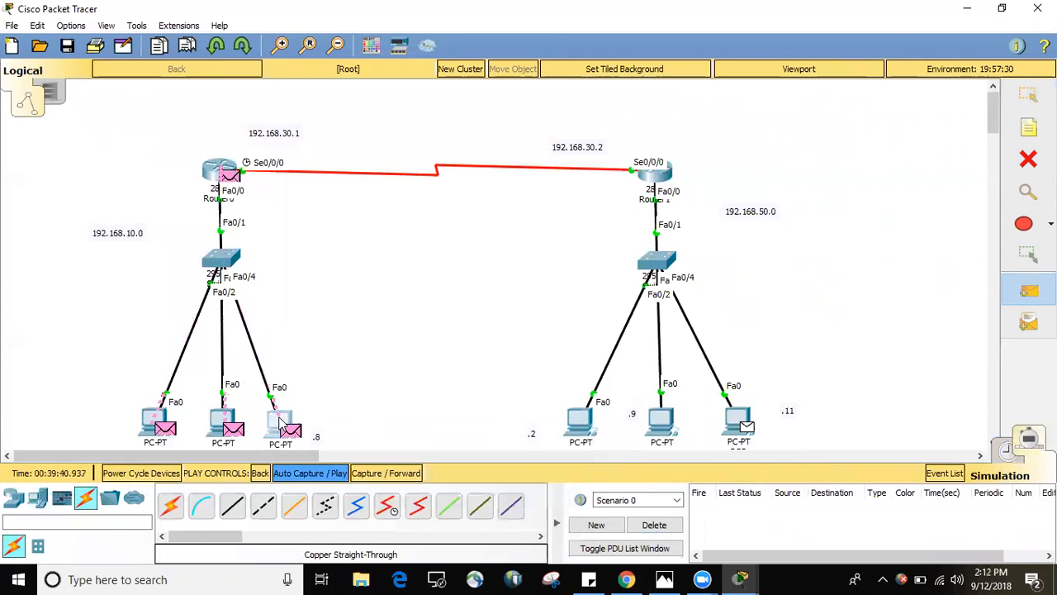
{"action": "left_click", "coordinate": [283, 421]}
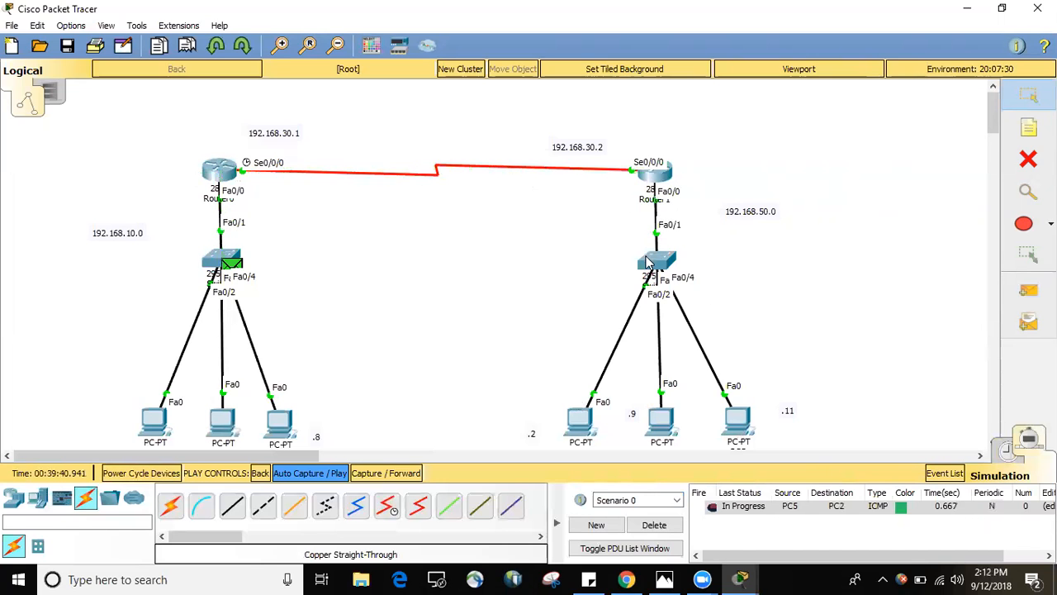
{"action": "mouse_move", "coordinate": [655, 178]}
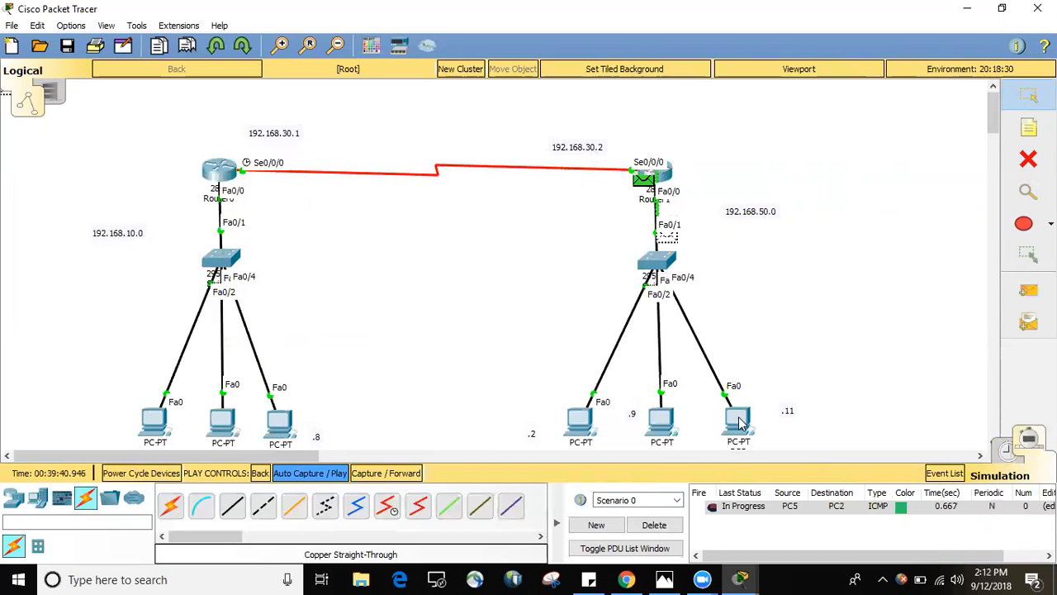
{"action": "mouse_move", "coordinate": [740, 422]}
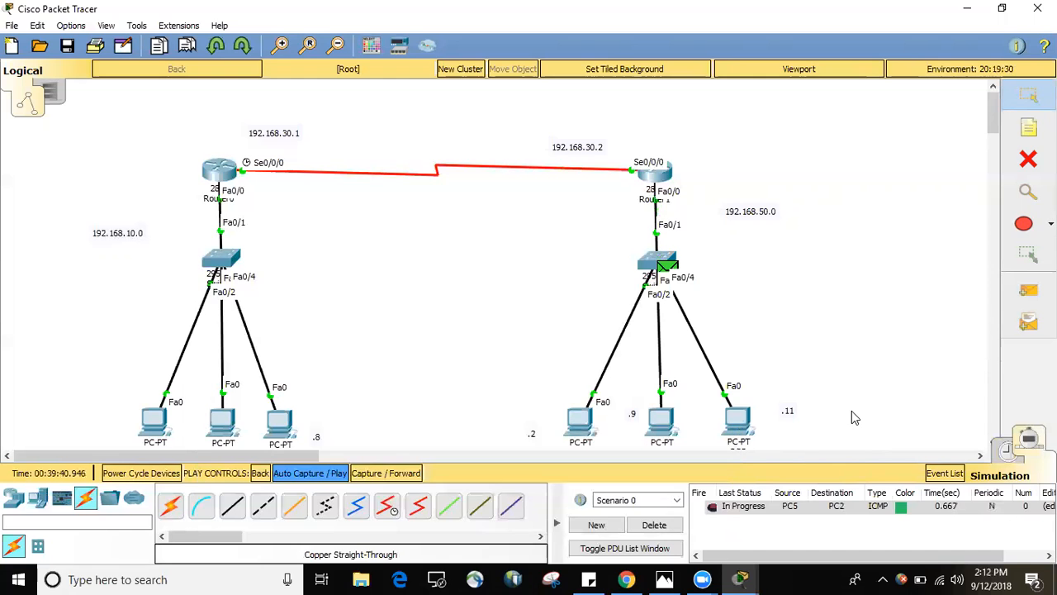